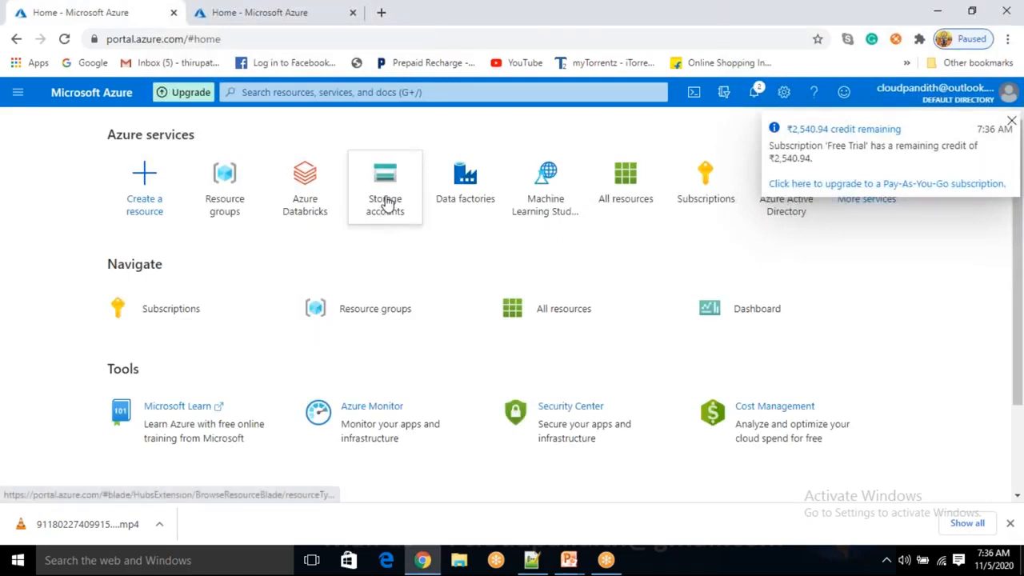
Start a new storage account under the Free Trial subscription and create the resource group cloudpandith-BI-master-porgram for it
click(385, 198)
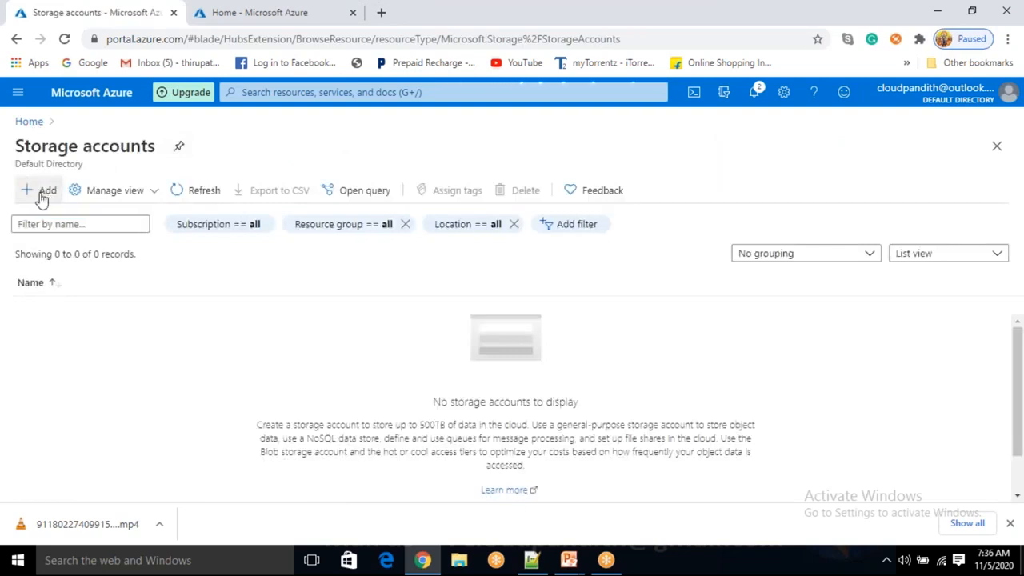
click(42, 194)
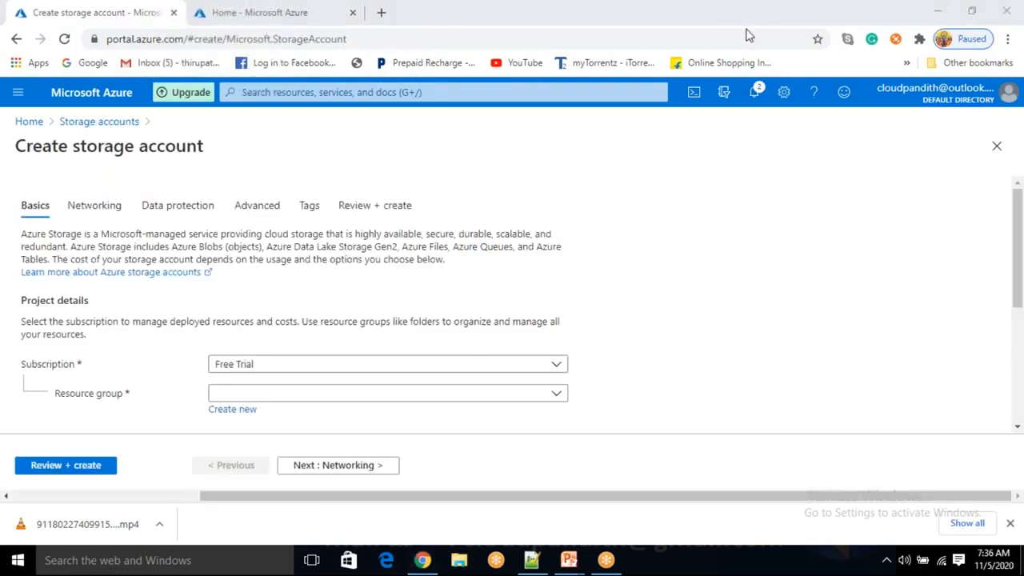
scroll(407, 285, down, 1)
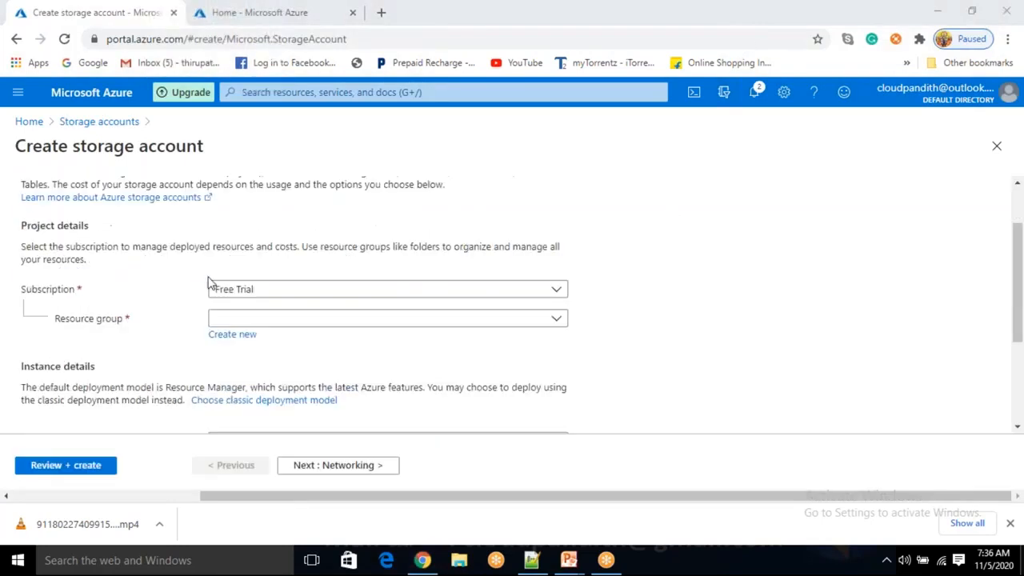
click(237, 336)
text(Bl)
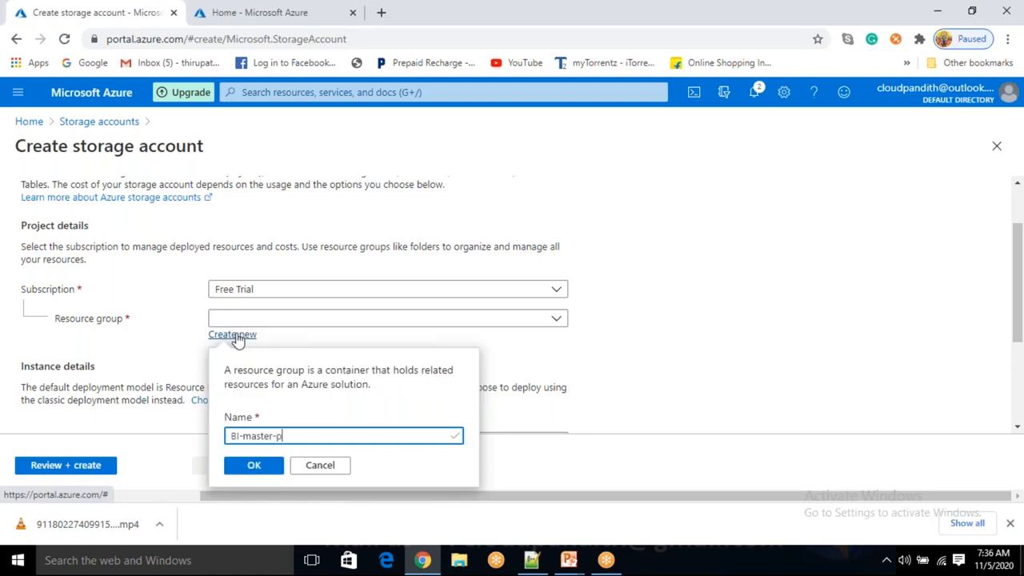
key(Home)
text(cloudpandith-)
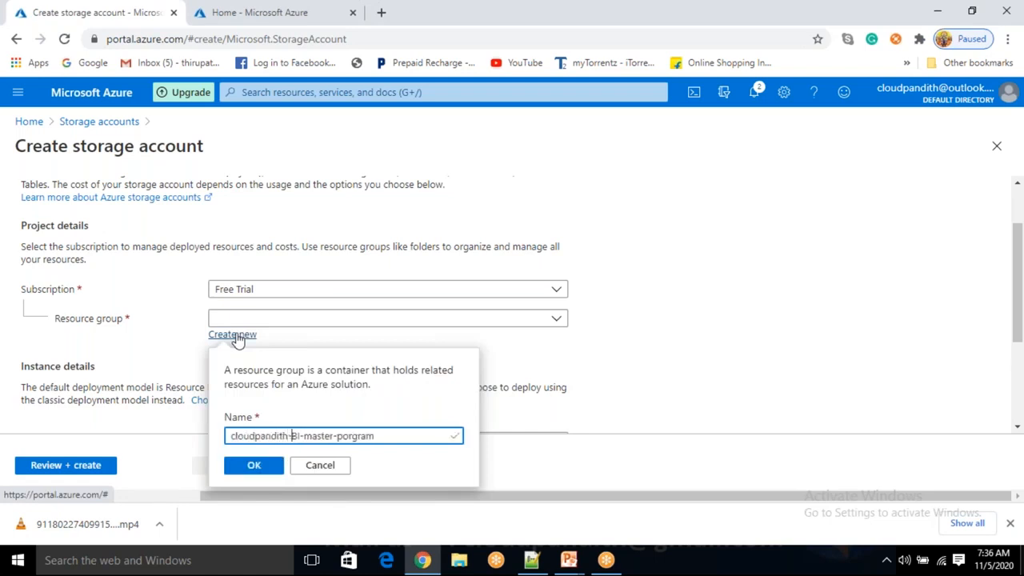
click(265, 466)
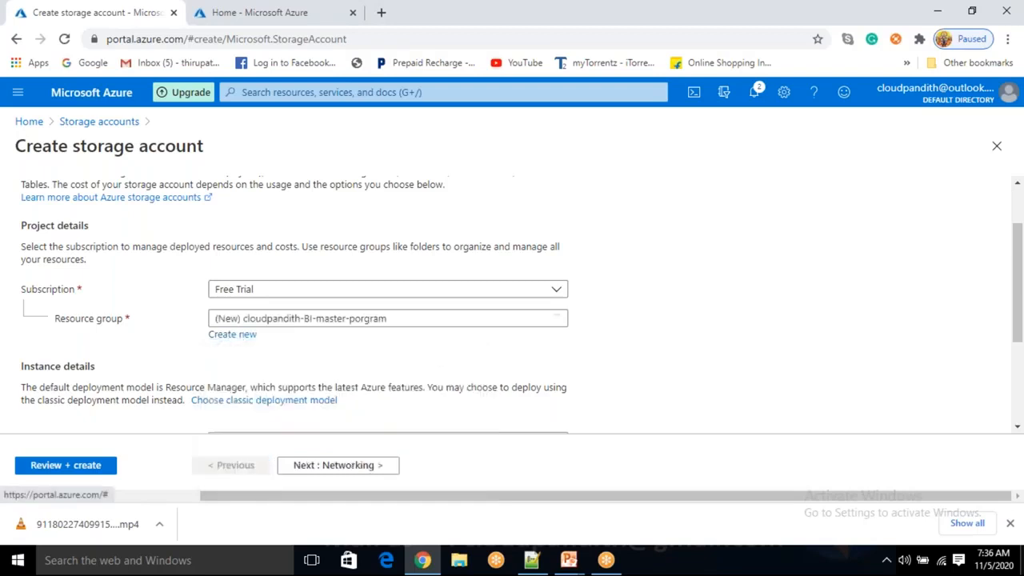
Name the storage account cloudpandithcust
scroll(248, 380, up, 1)
scroll(248, 380, down, 1)
scroll(272, 376, down, 2)
click(245, 274)
text(c)
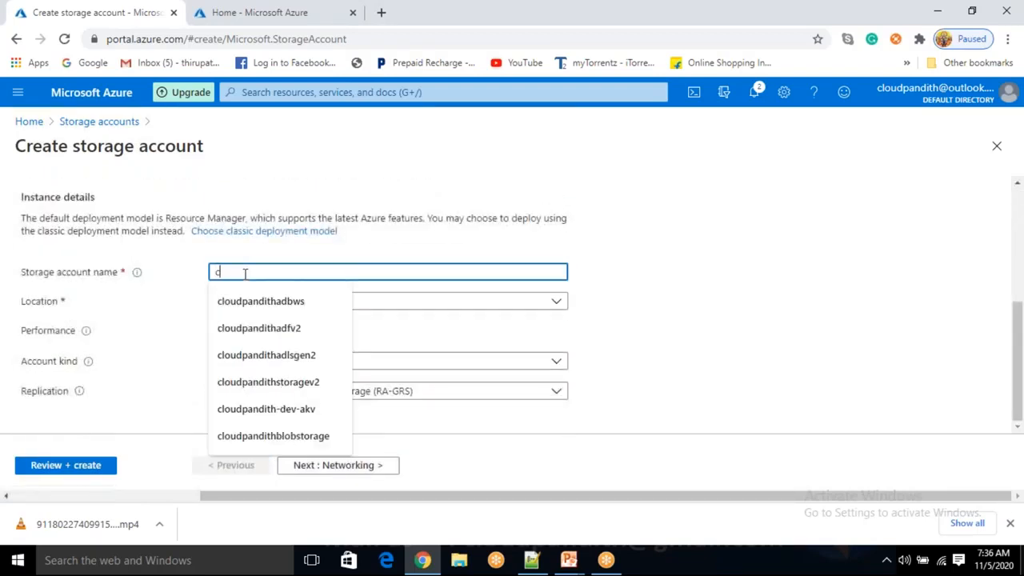
text(loudpandithcust)
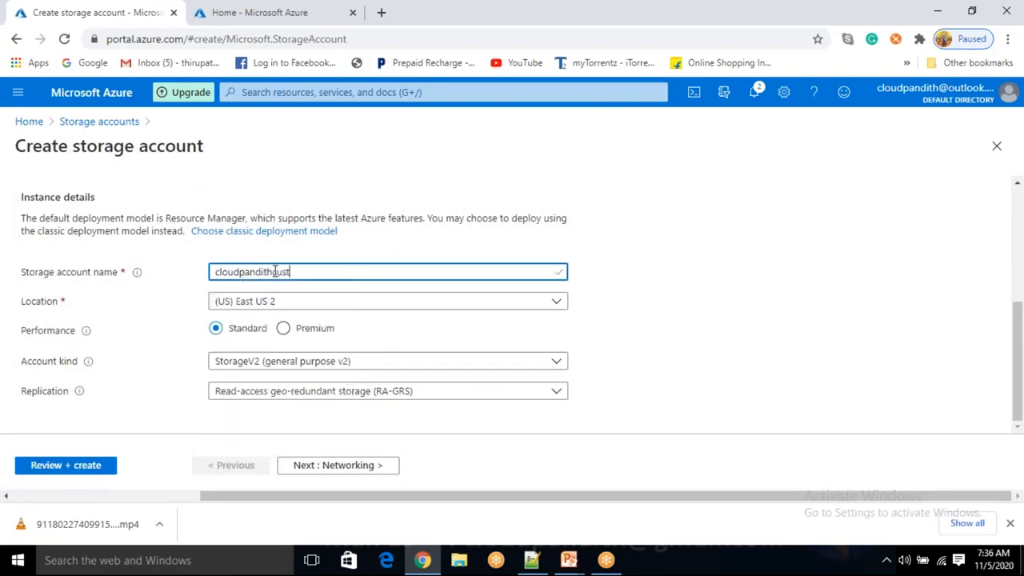
click(633, 336)
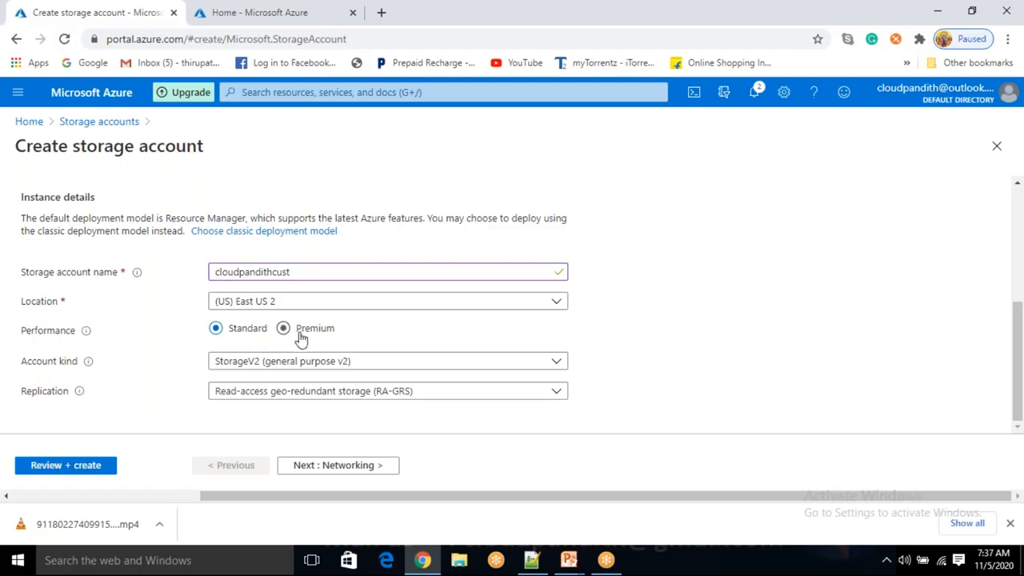
Set the account kind to Storage (general purpose v1) and check the replication choices, keeping read-access geo-redundant storage (RA-GRS)
click(251, 364)
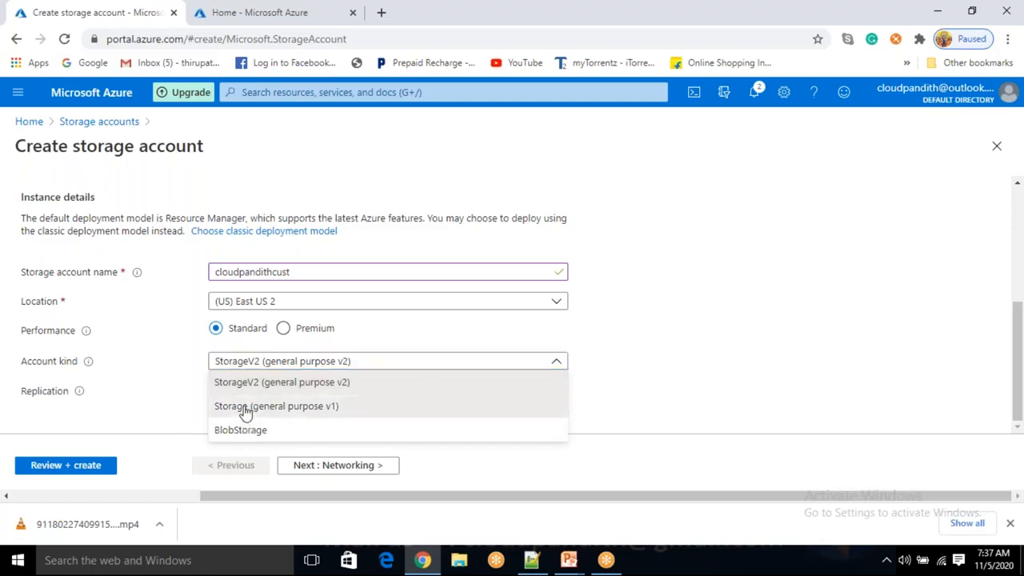
click(244, 407)
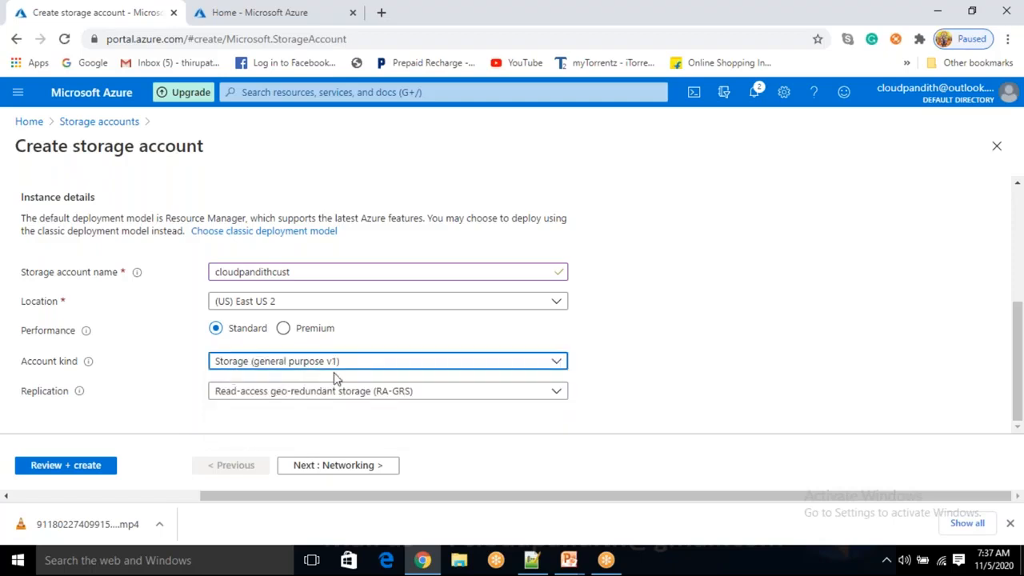
click(294, 392)
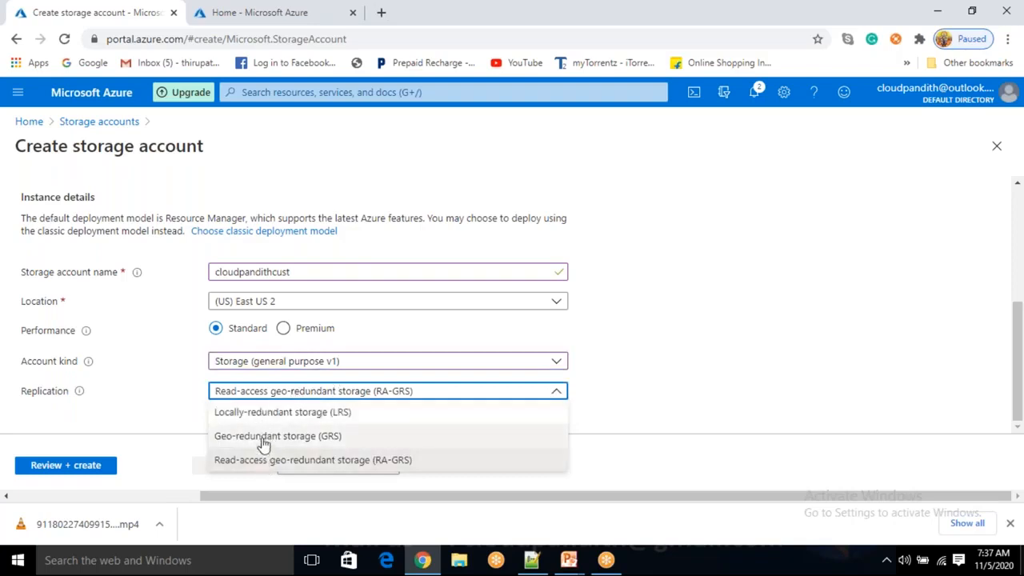
click(184, 413)
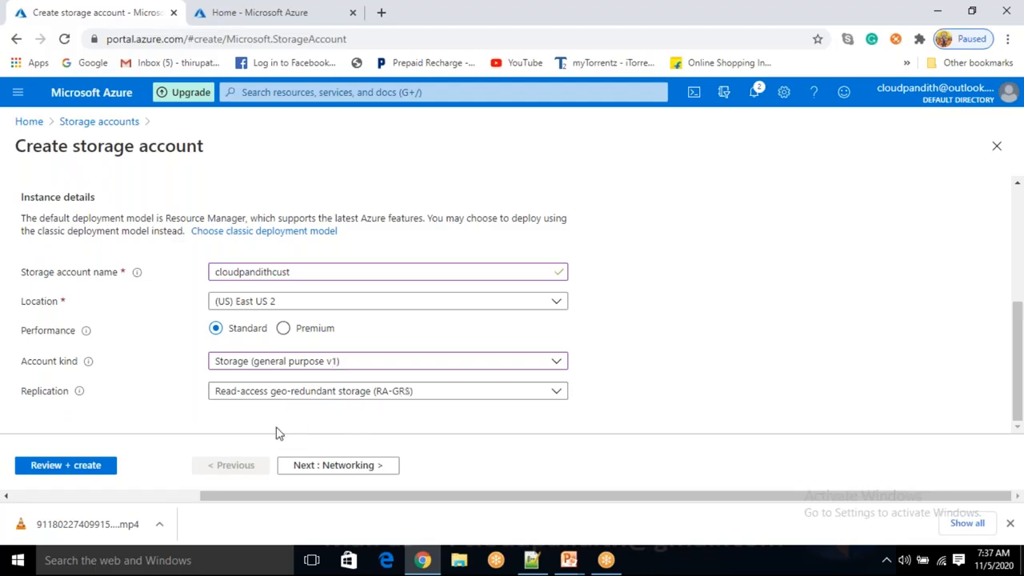
Accept the default networking and data protection settings, reviewing the recovery options, and continue to the advanced settings
click(338, 469)
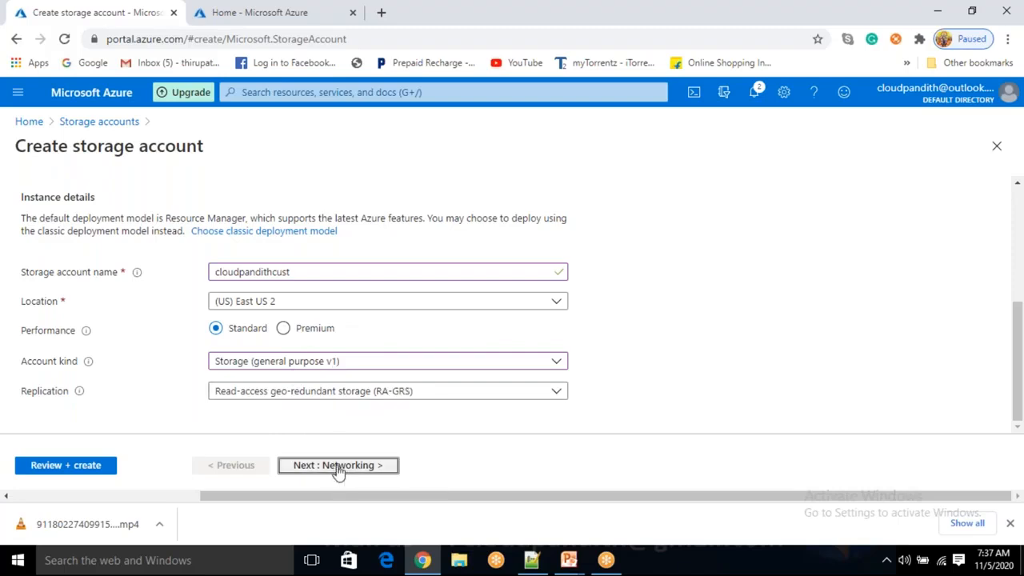
click(338, 469)
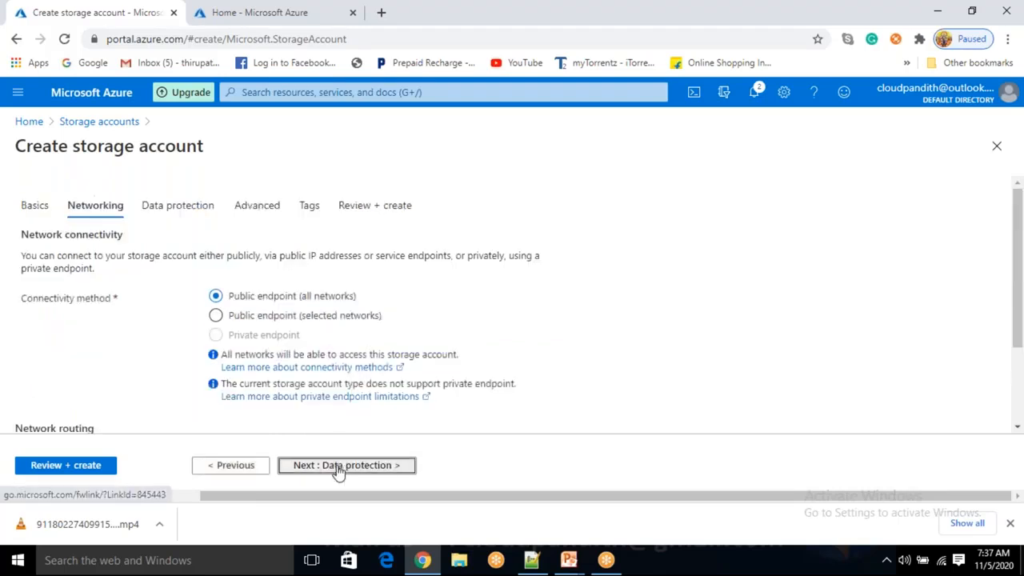
scroll(256, 348, down, 1)
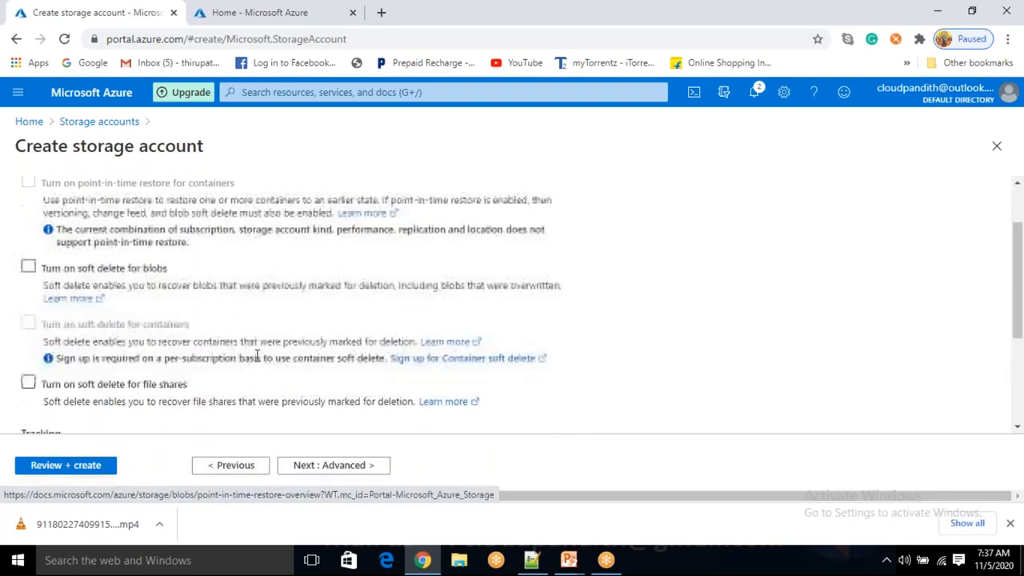
scroll(256, 354, up, 1)
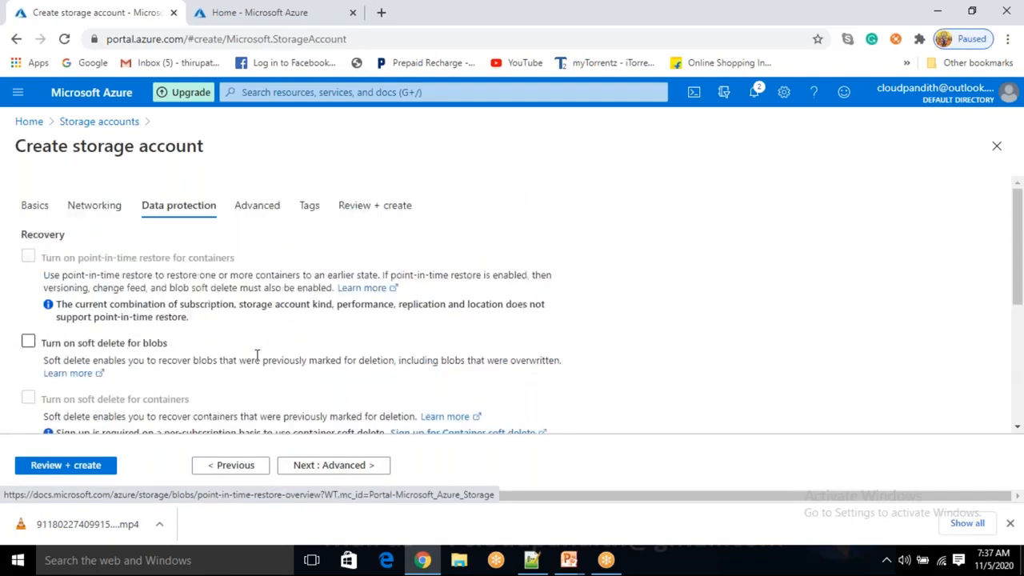
scroll(237, 374, down, 3)
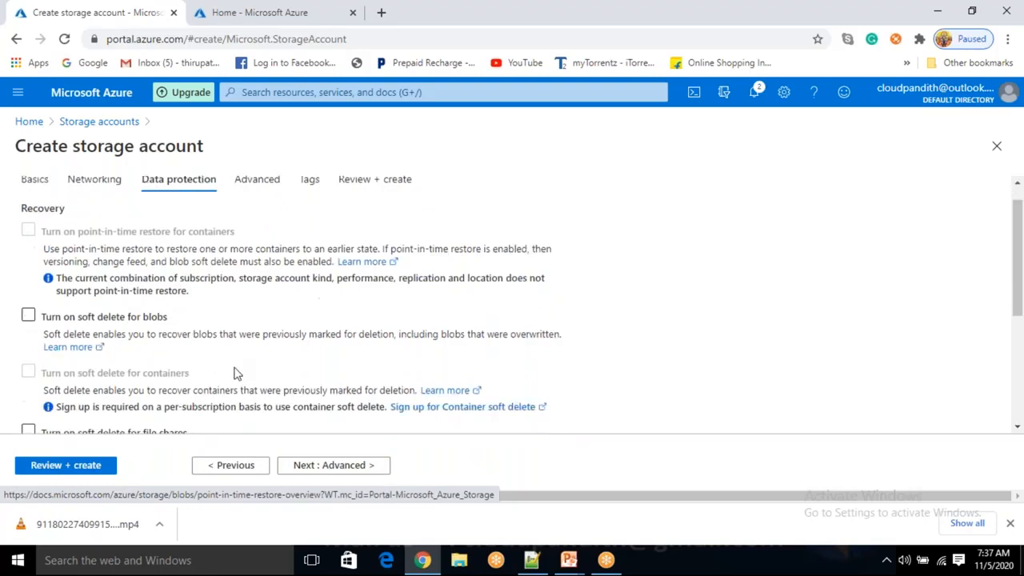
scroll(235, 373, up, 3)
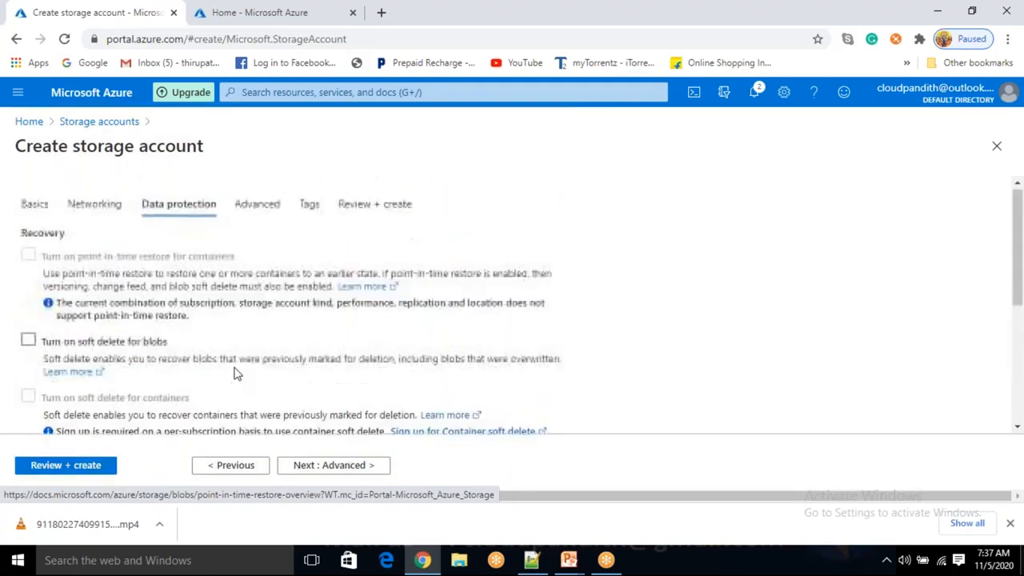
scroll(141, 377, down, 3)
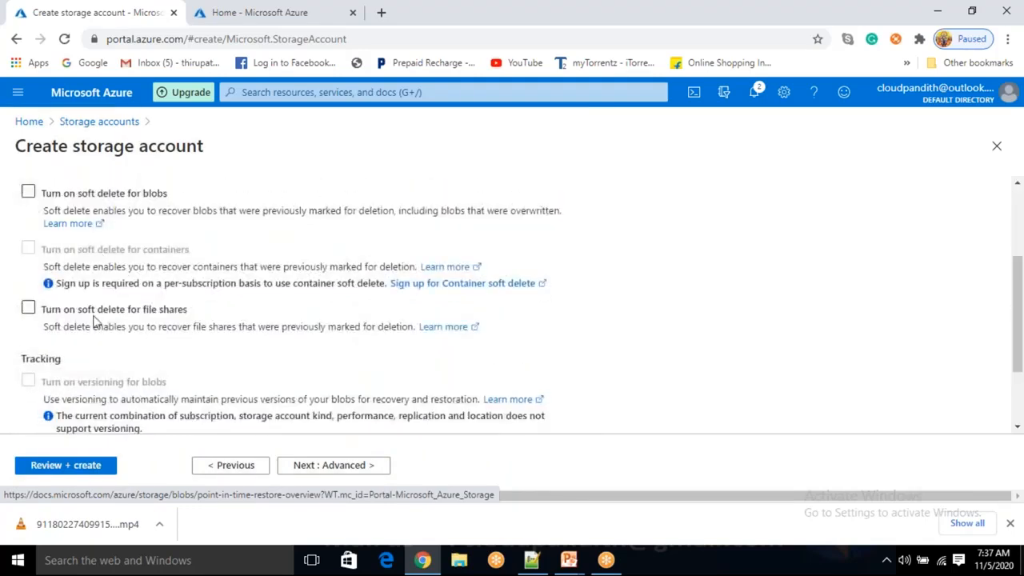
scroll(141, 376, up, 3)
double_click(26, 231)
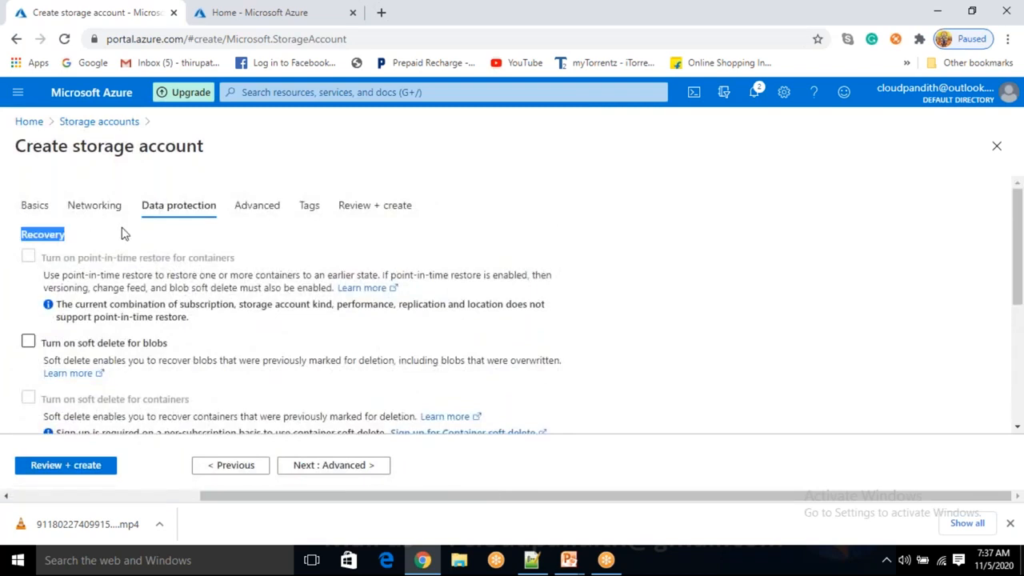
click(339, 471)
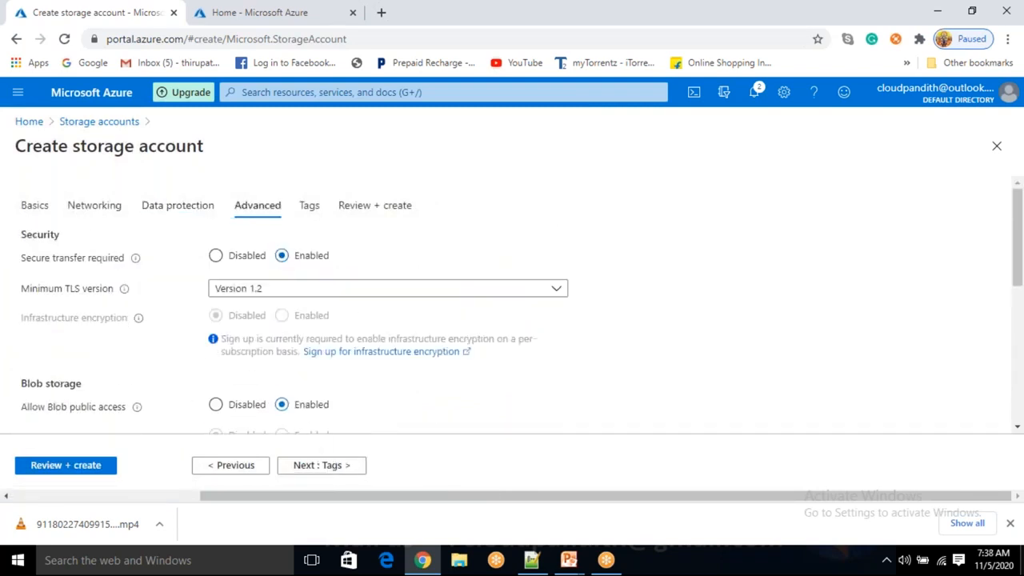
Examine the advanced options for blob public access, Data Lake Storage Gen2 hierarchical namespace, Azure Files, and Tables and Queues
scroll(144, 295, down, 2)
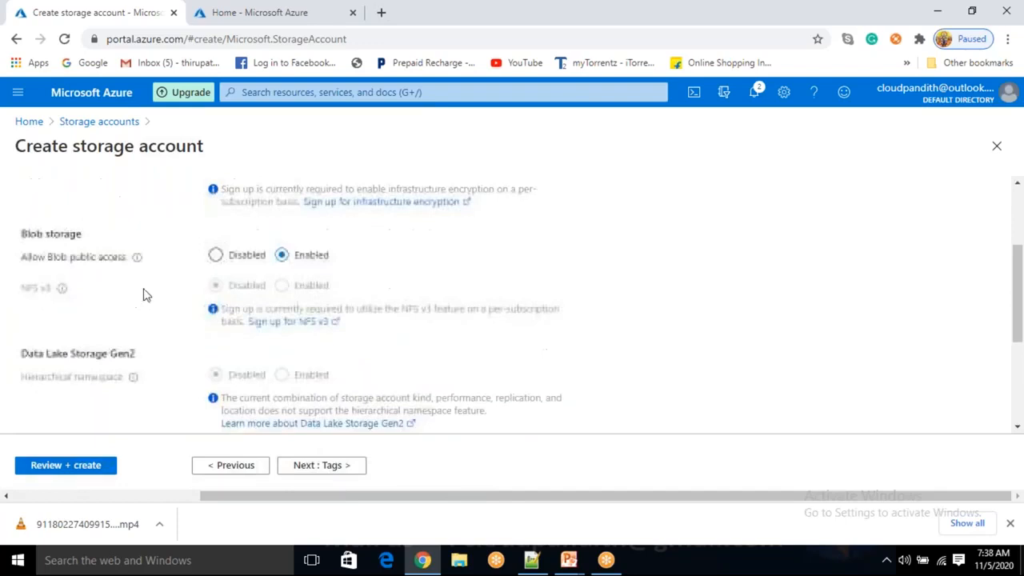
click(221, 260)
click(282, 256)
scroll(382, 299, down, 1)
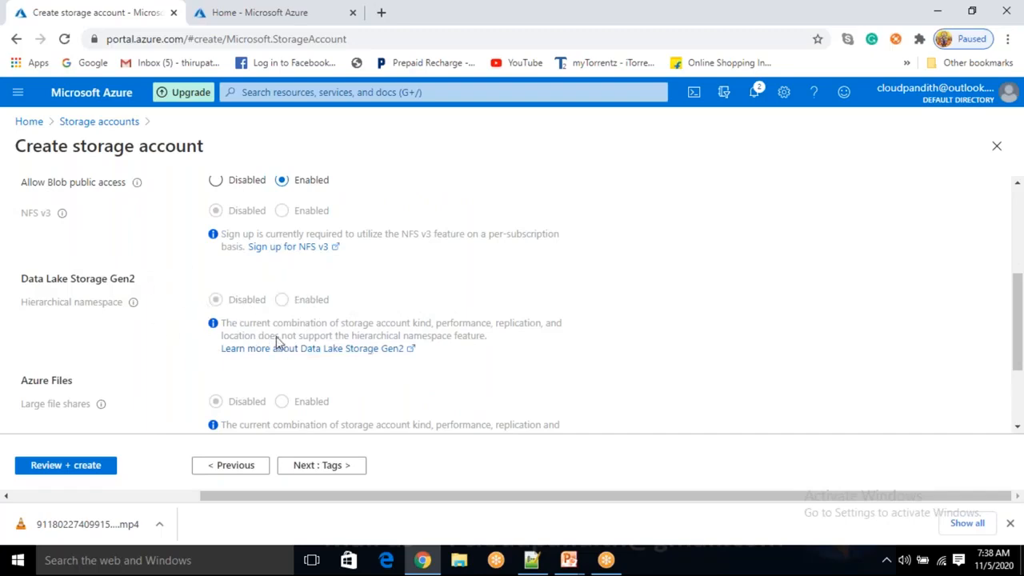
drag(32, 276, 152, 277)
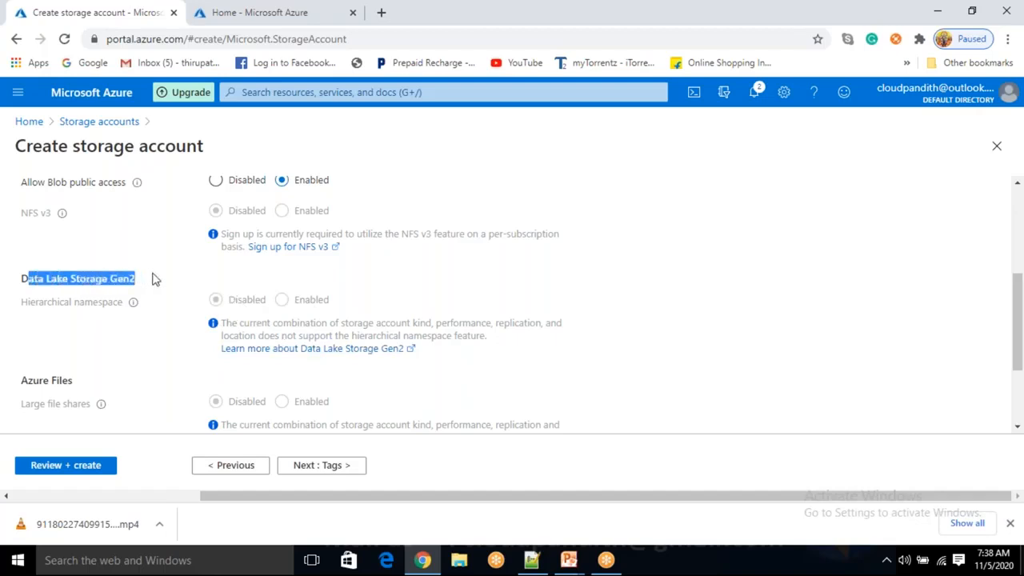
click(170, 288)
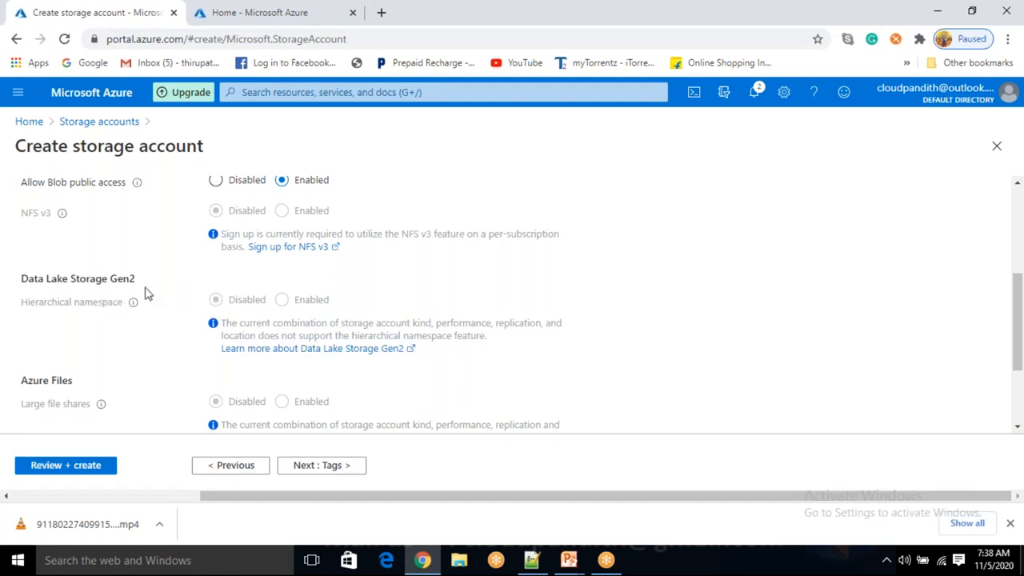
drag(145, 294, 35, 280)
click(174, 311)
scroll(139, 345, down, 1)
scroll(139, 346, down, 1)
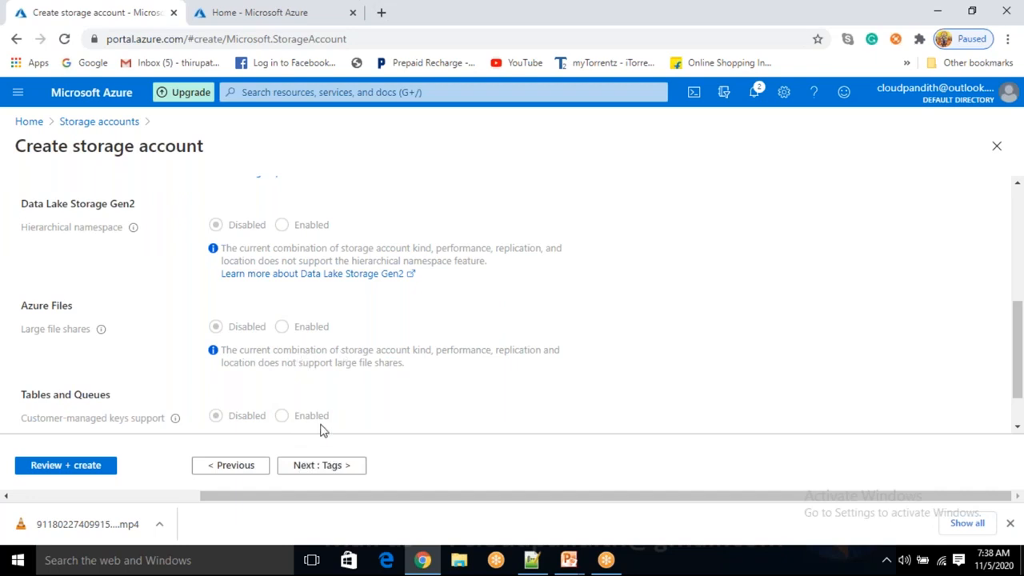
scroll(232, 319, up, 1)
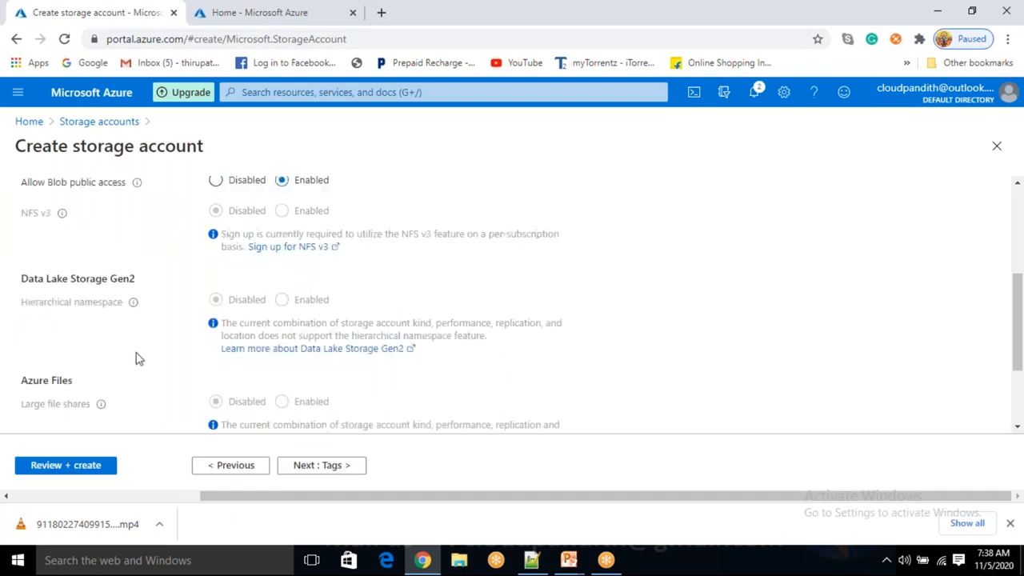
Leave the tags empty, validate the configuration and create the storage account
click(336, 470)
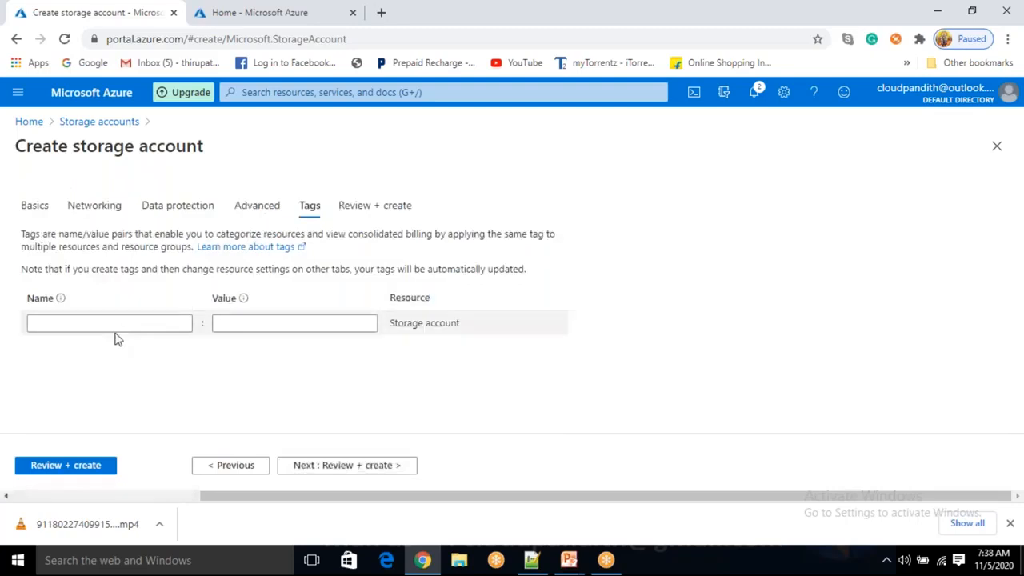
click(116, 327)
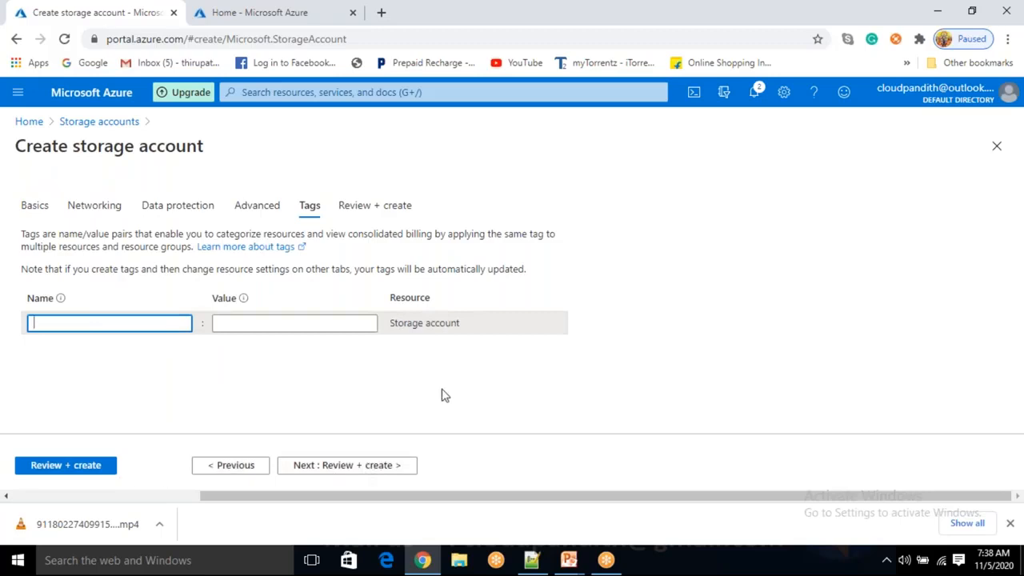
click(70, 469)
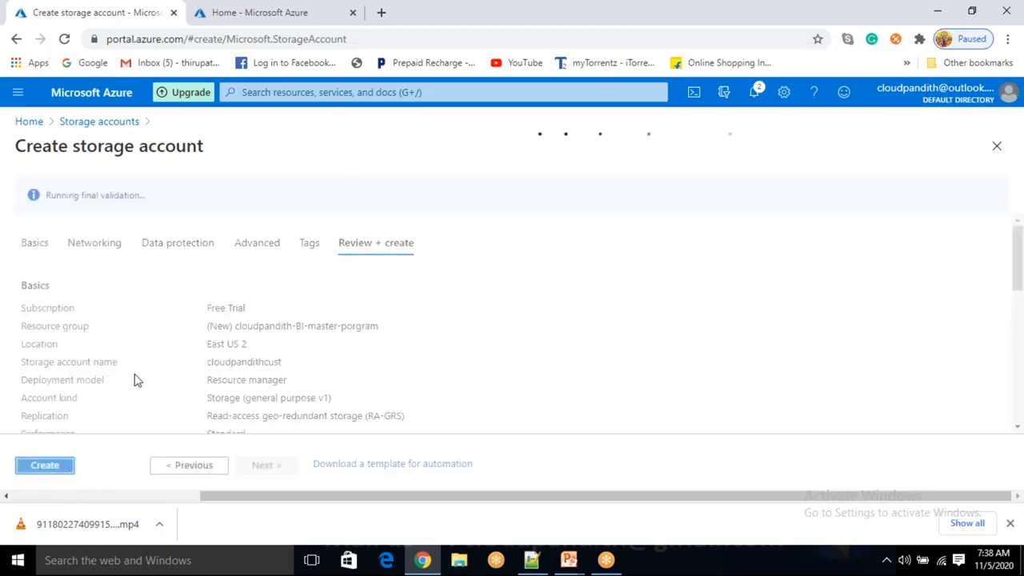
drag(47, 197, 171, 191)
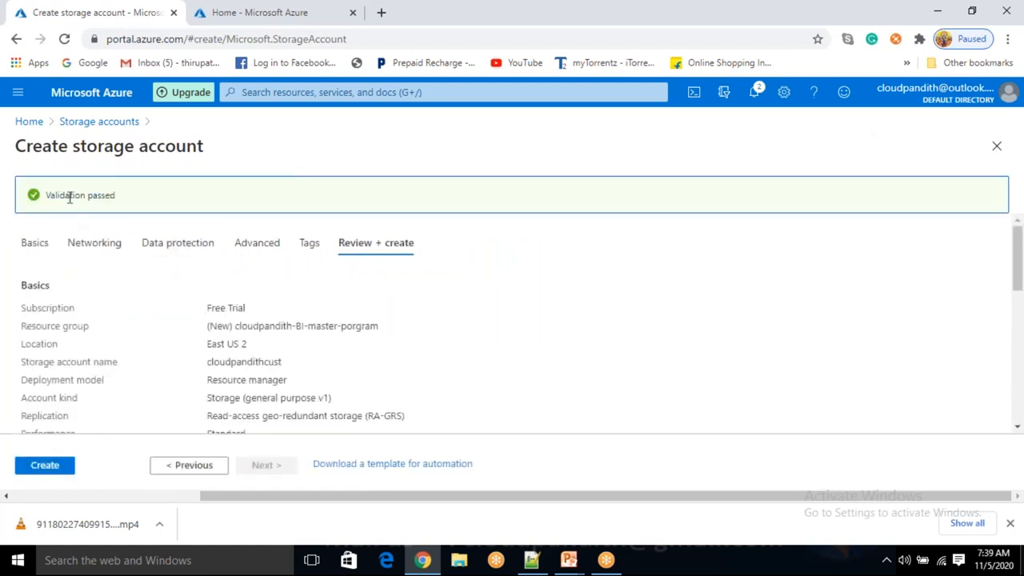
drag(72, 195, 112, 192)
click(64, 464)
Start creating a data factory under the Free Trial subscription in the existing resource group cloudpandith-BI-master-porgram
click(252, 10)
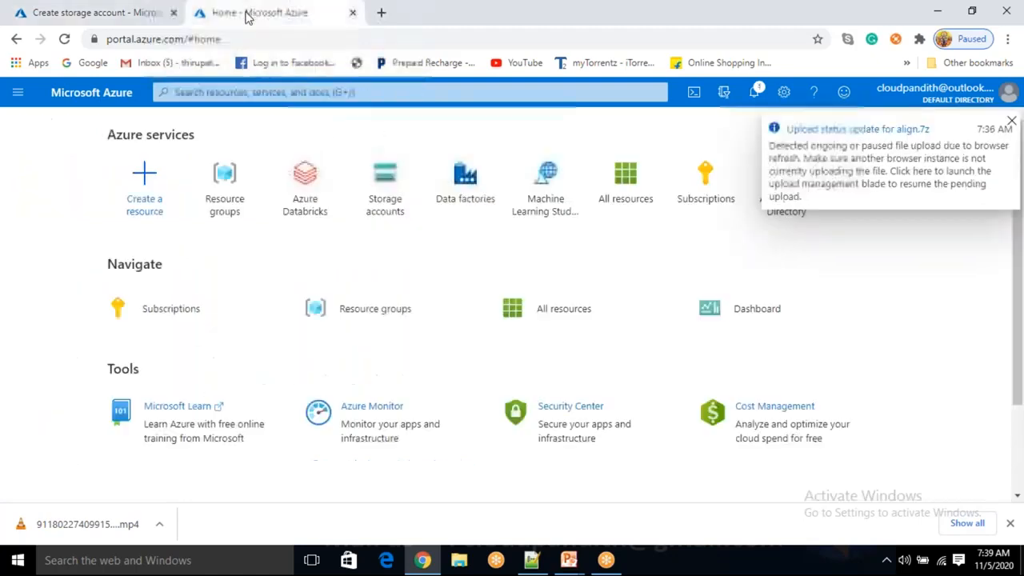
click(448, 175)
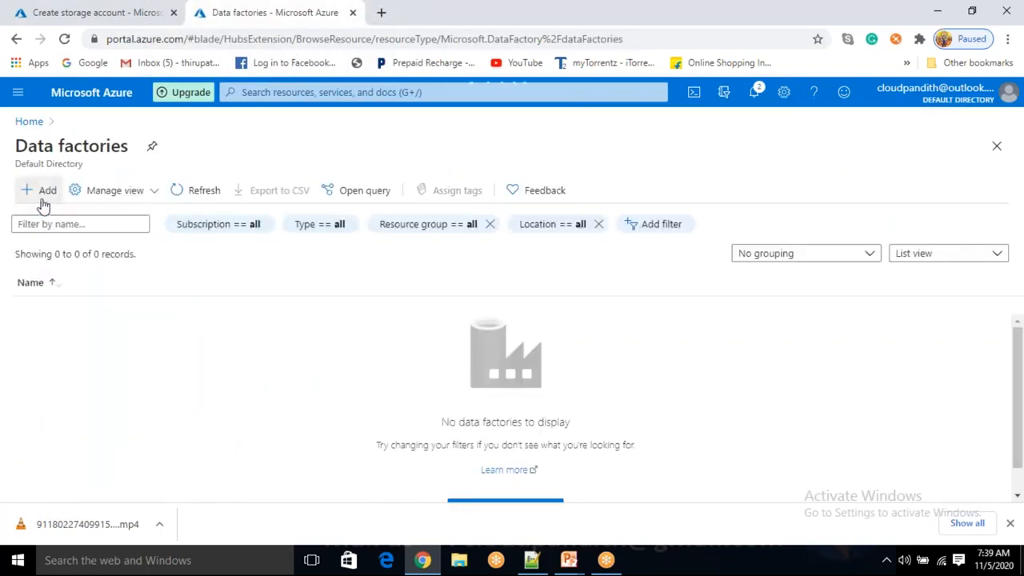
click(40, 200)
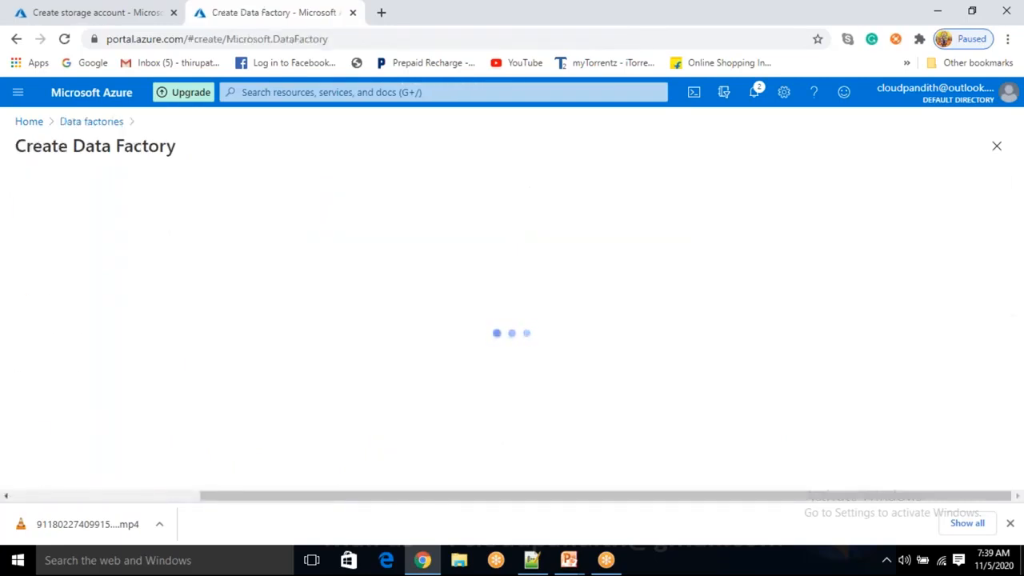
click(245, 333)
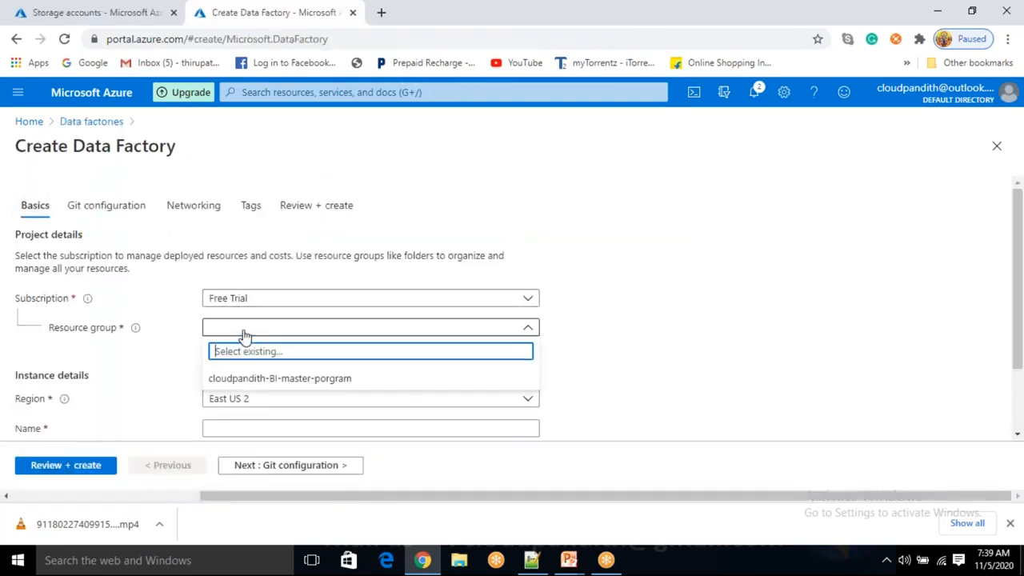
click(256, 377)
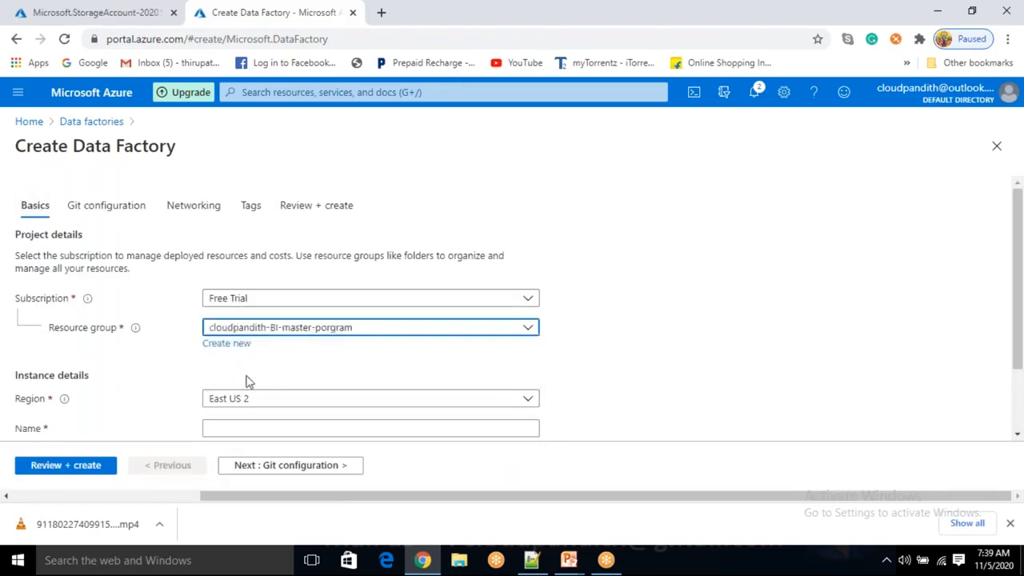
Set the data factory's region to East US
scroll(247, 382, down, 2)
click(244, 358)
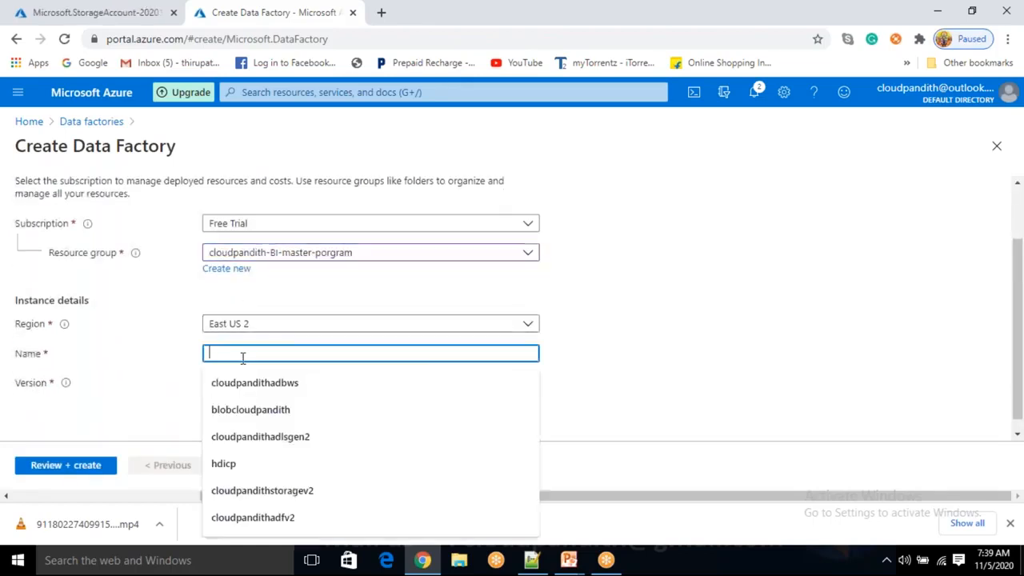
click(565, 341)
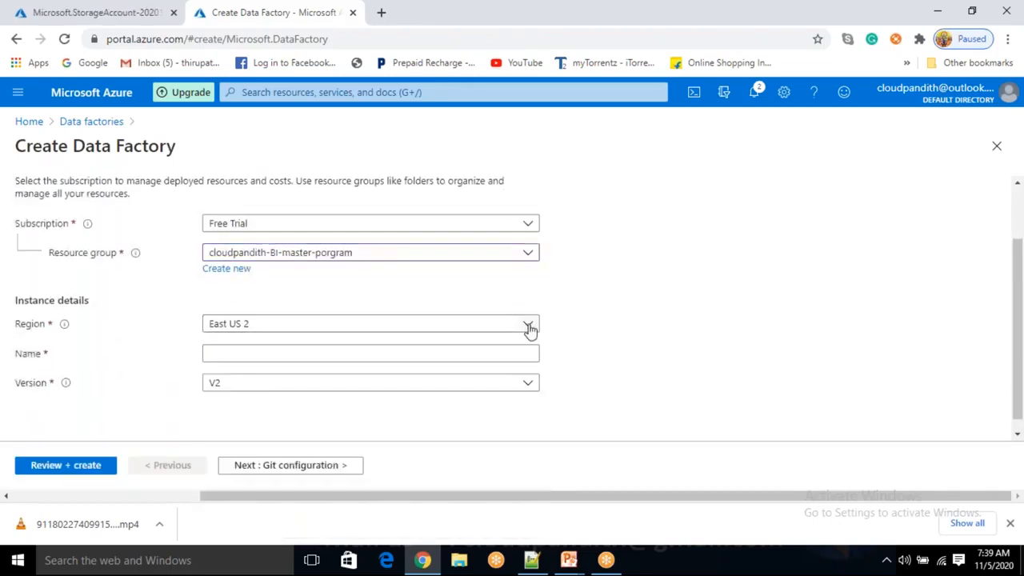
click(529, 327)
scroll(261, 178, down, 3)
text(ea)
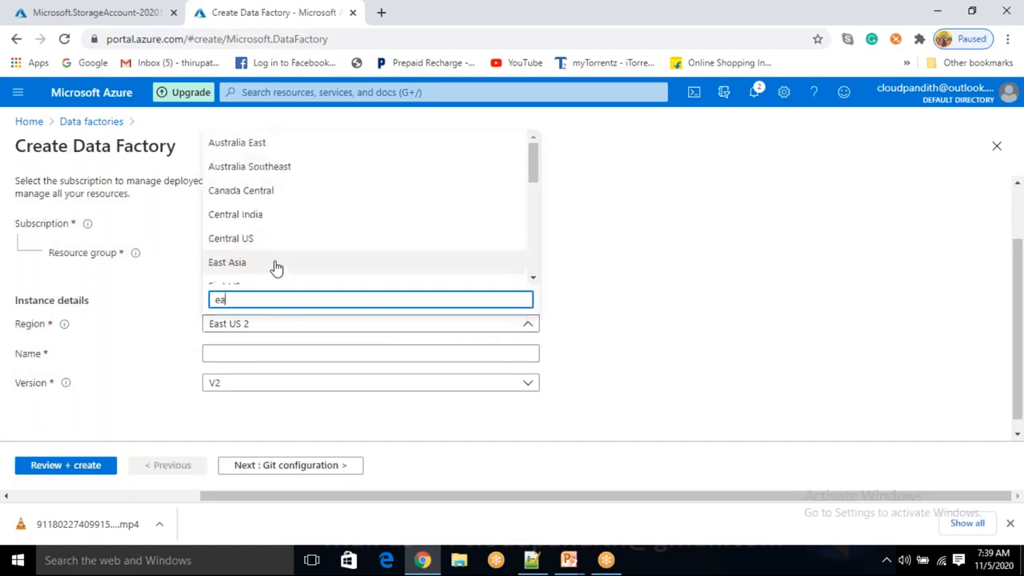
text(st us)
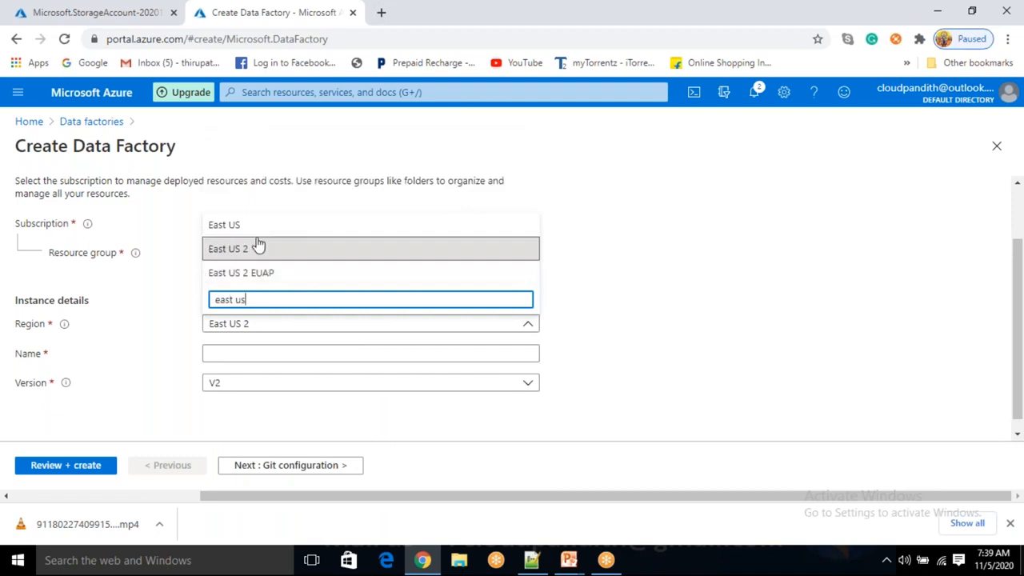
click(257, 247)
click(497, 325)
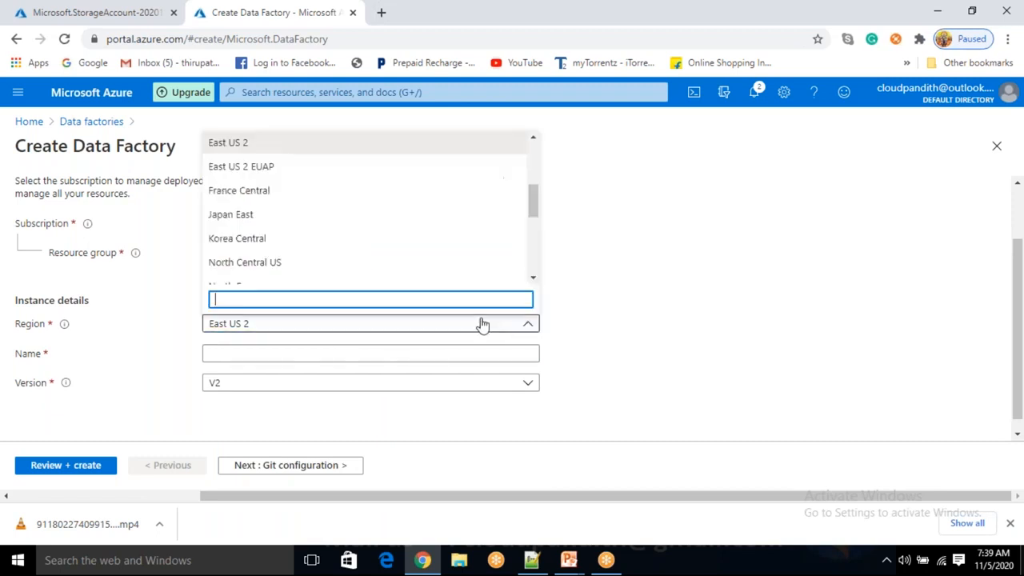
text(es)
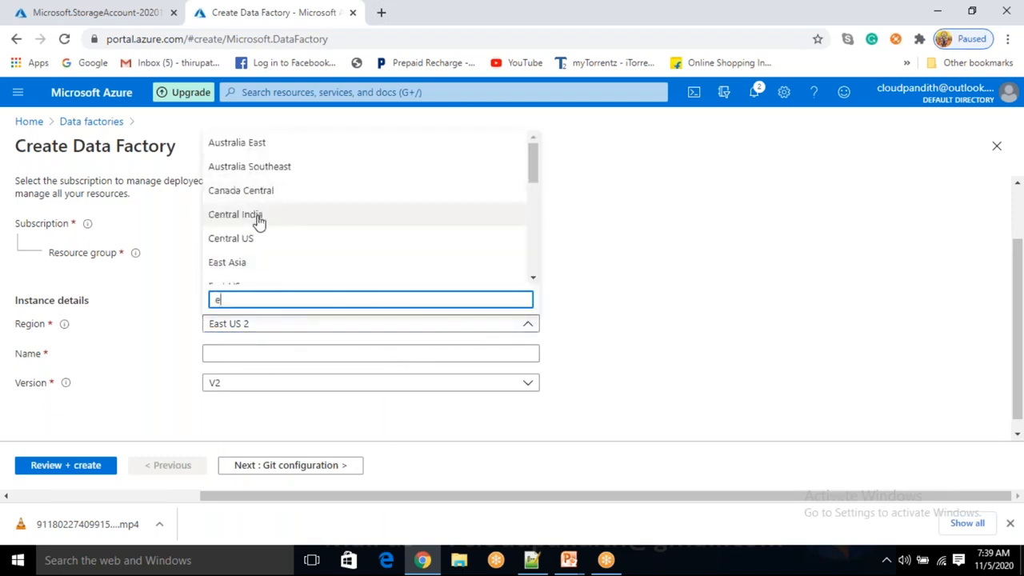
text(st us)
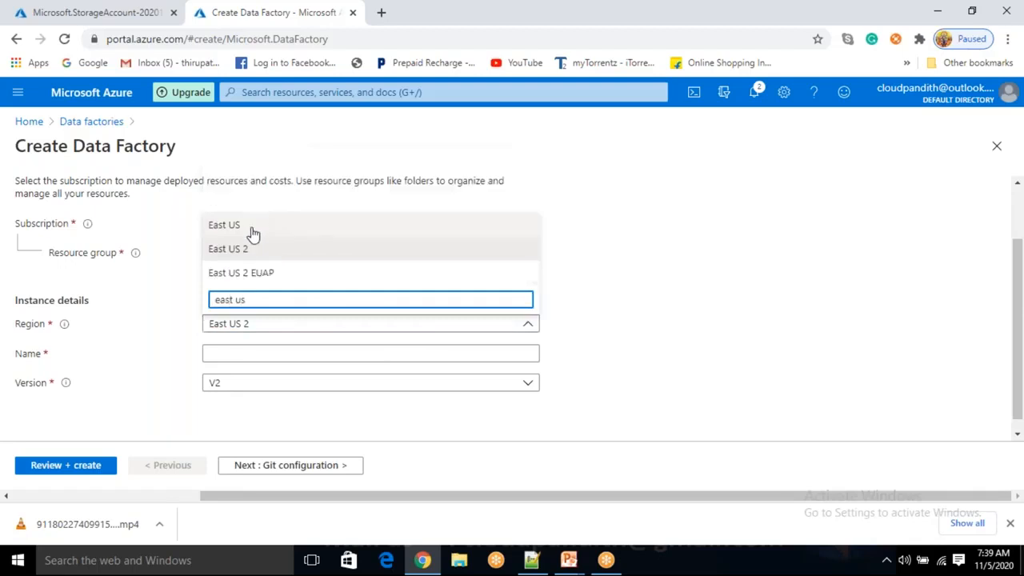
click(251, 226)
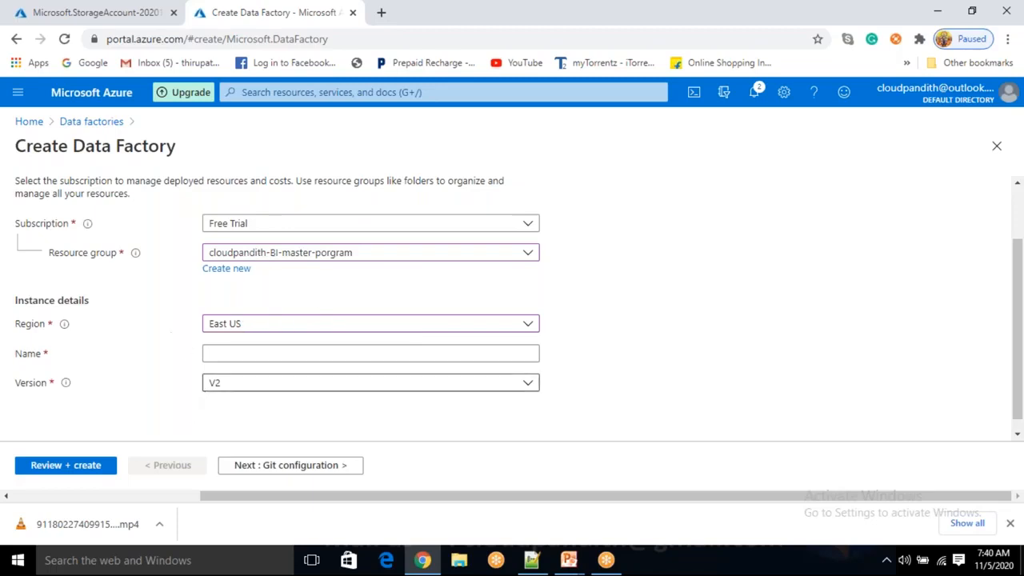
Name the data factory cloudpandithadfv2, keep version V2 and continue to the Git configuration
click(230, 357)
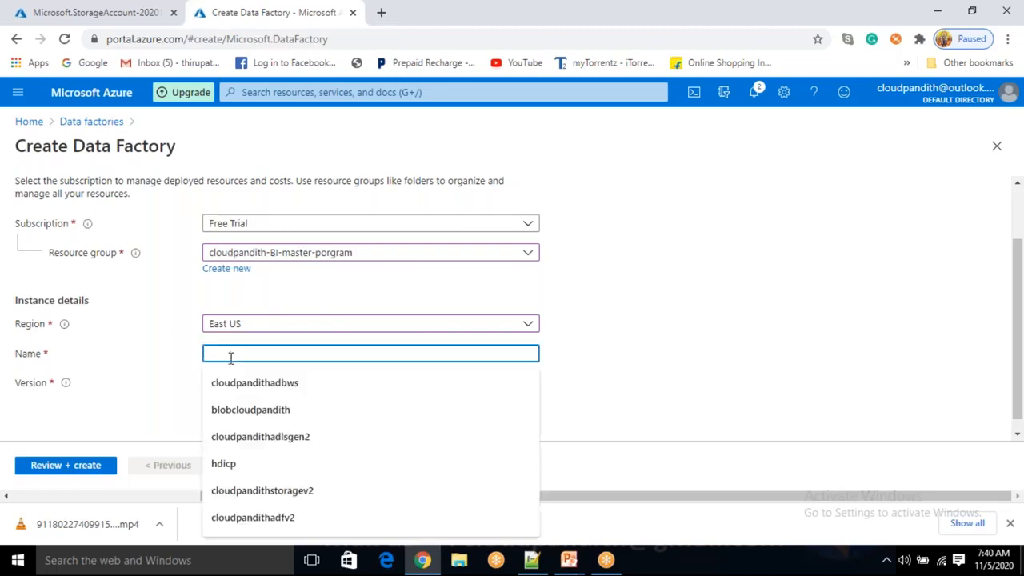
text(cloudpandithadfv2)
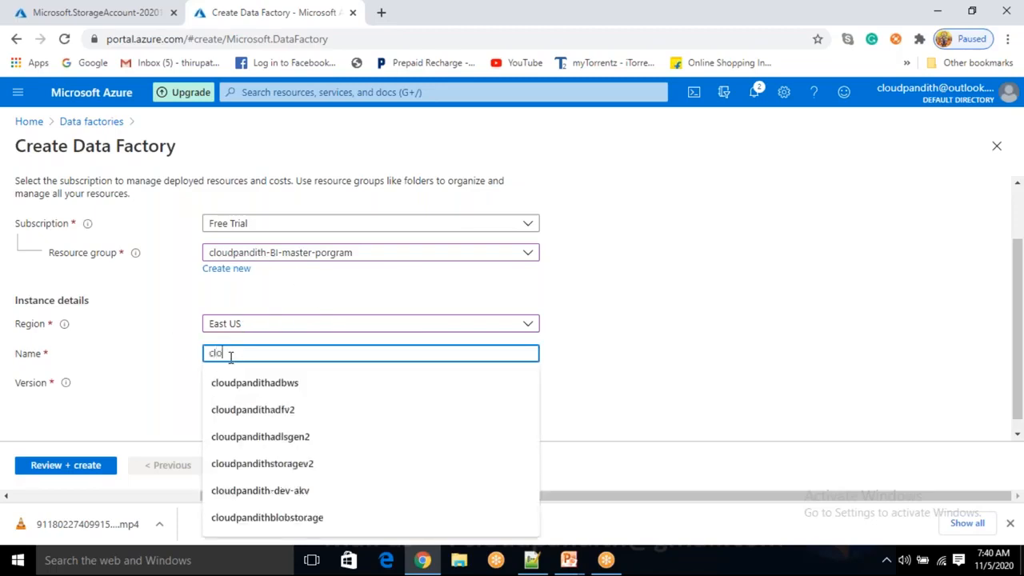
click(268, 409)
click(686, 339)
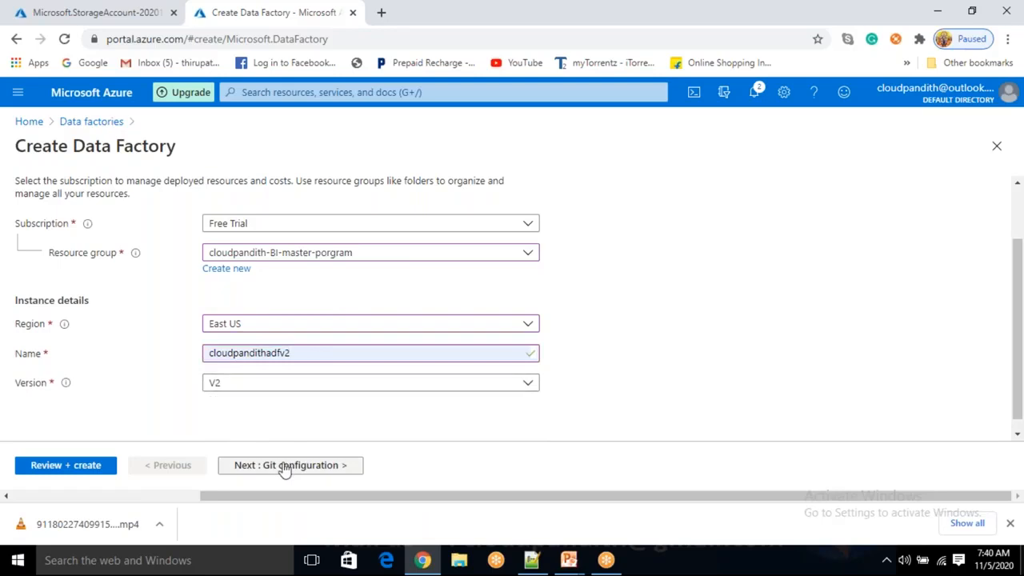
click(251, 388)
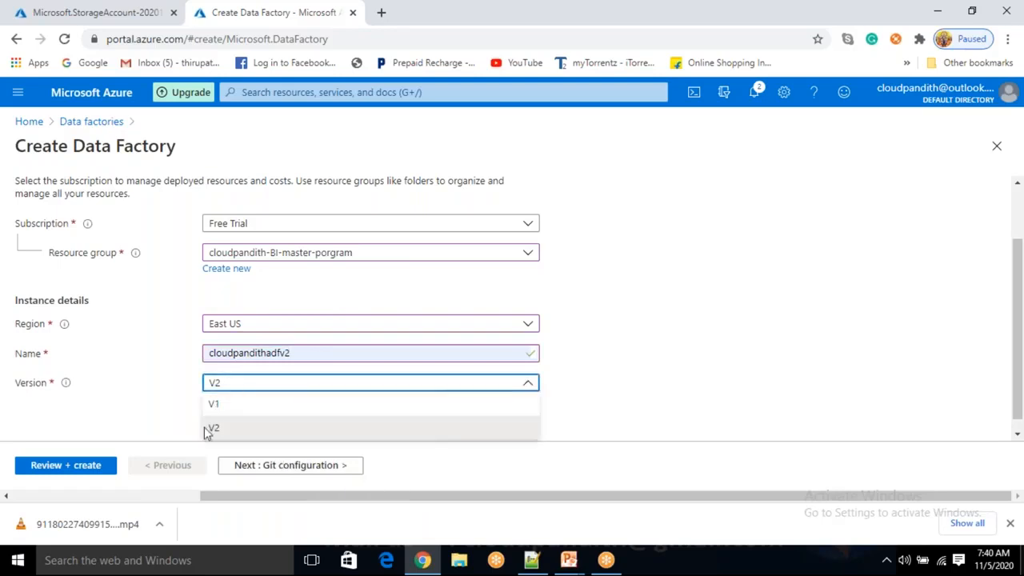
click(432, 427)
click(320, 478)
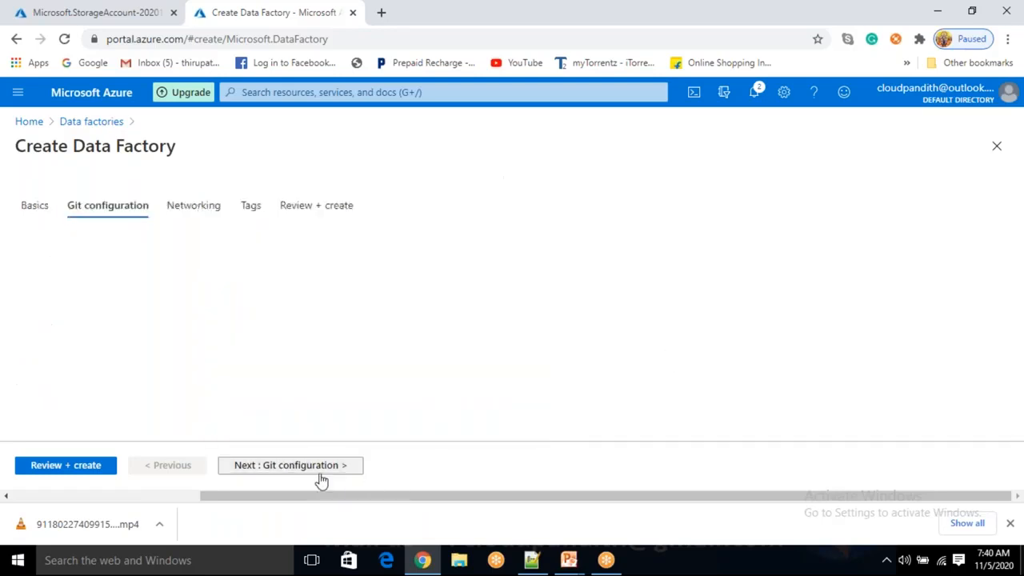
Choose to configure Git later, checking the repository options, and continue to the networking settings
scroll(311, 357, down, 1)
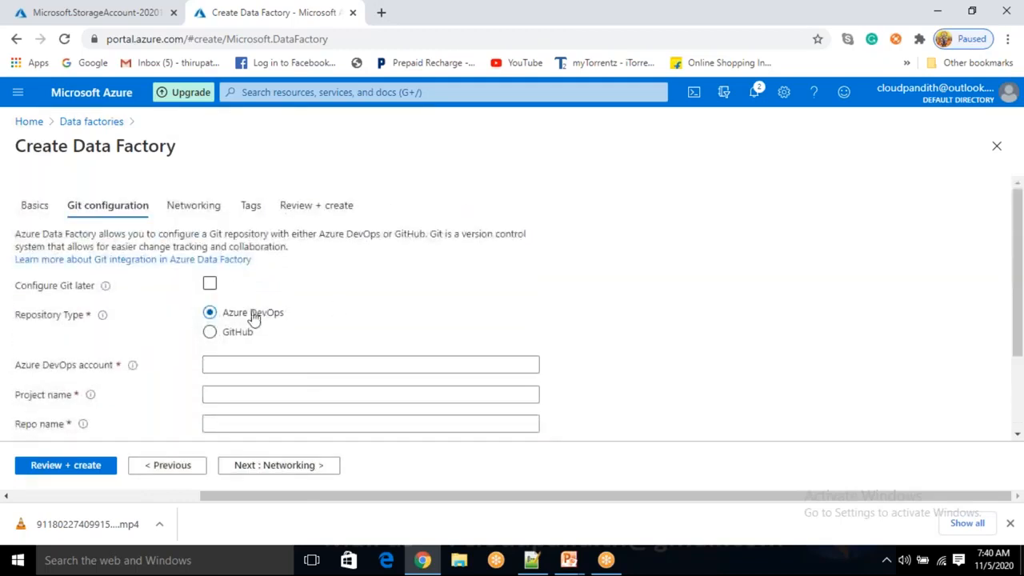
click(211, 287)
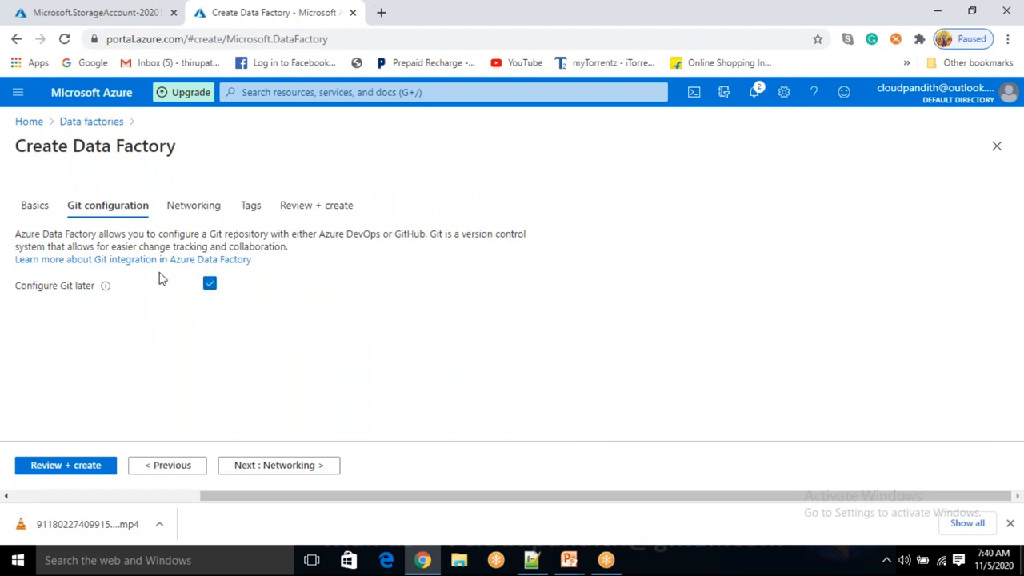
click(212, 289)
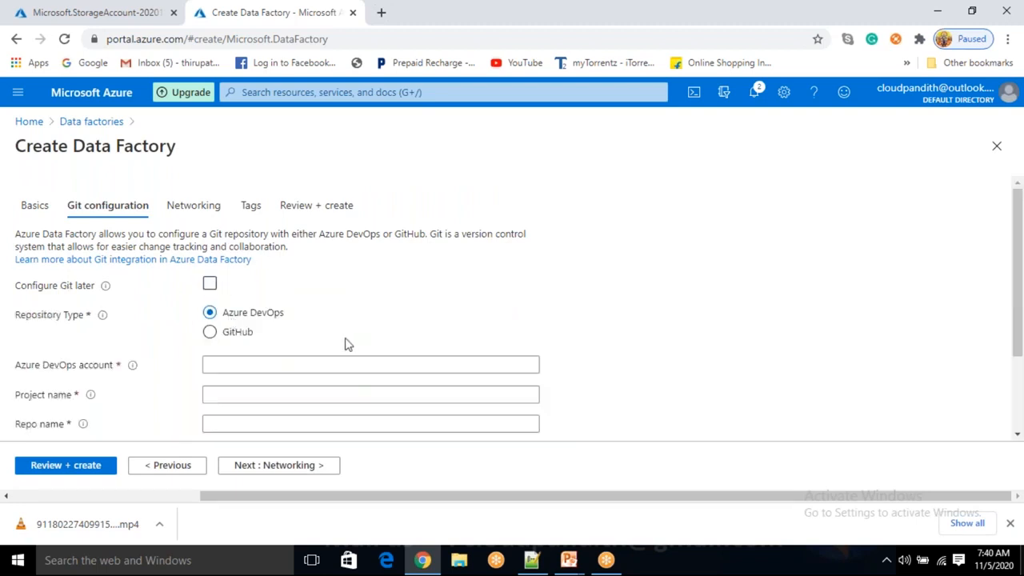
click(210, 285)
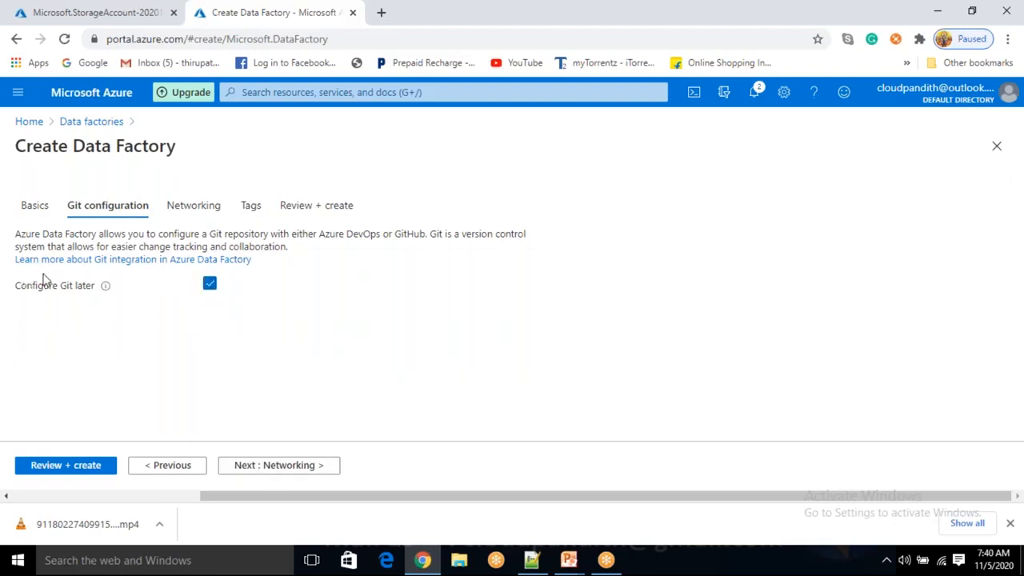
click(287, 461)
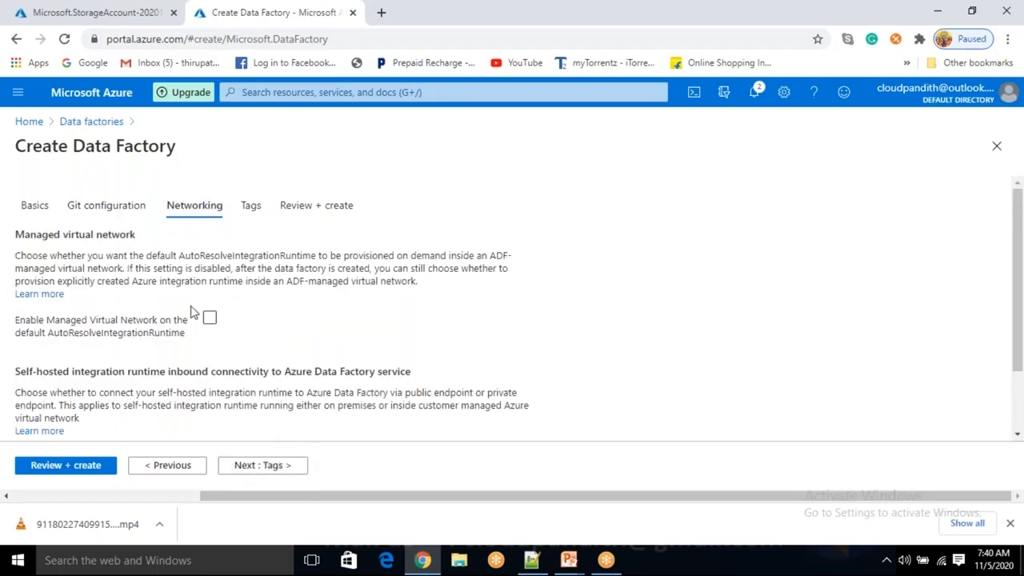
Keep the default networking settings, leave the tags empty, then validate and create the data factory
scroll(304, 405, down, 2)
click(263, 469)
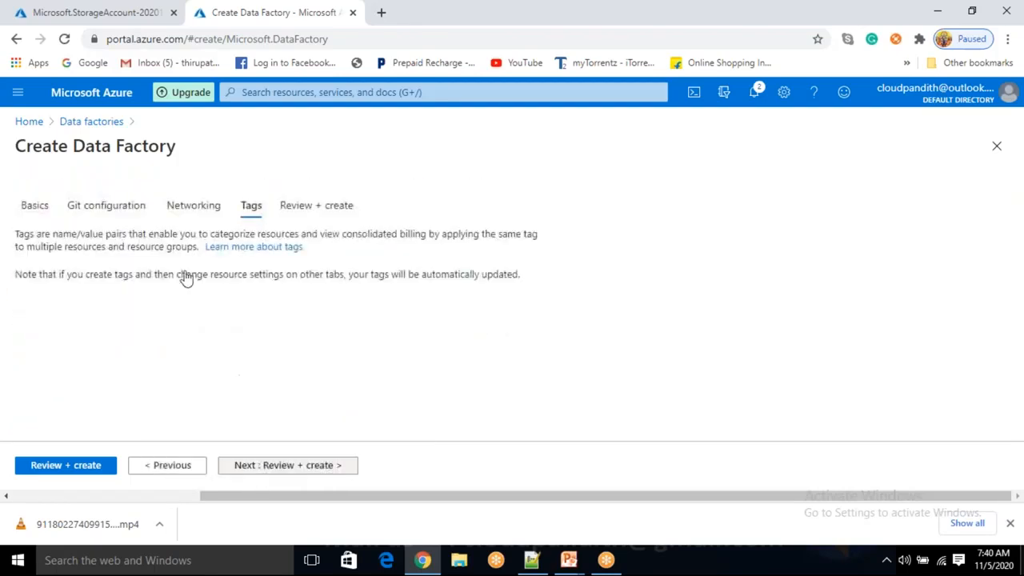
click(53, 477)
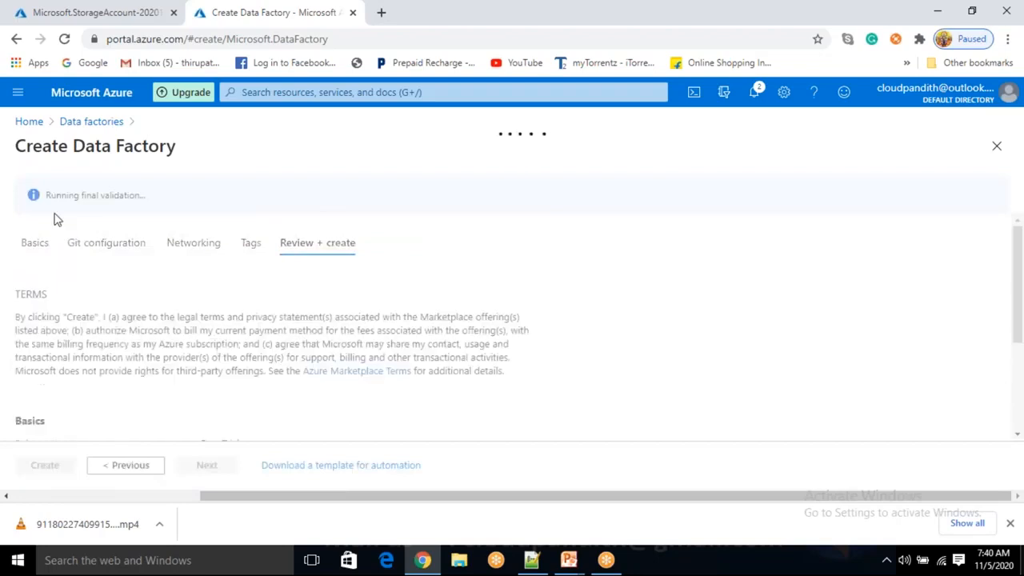
drag(59, 197, 192, 194)
click(40, 469)
click(324, 134)
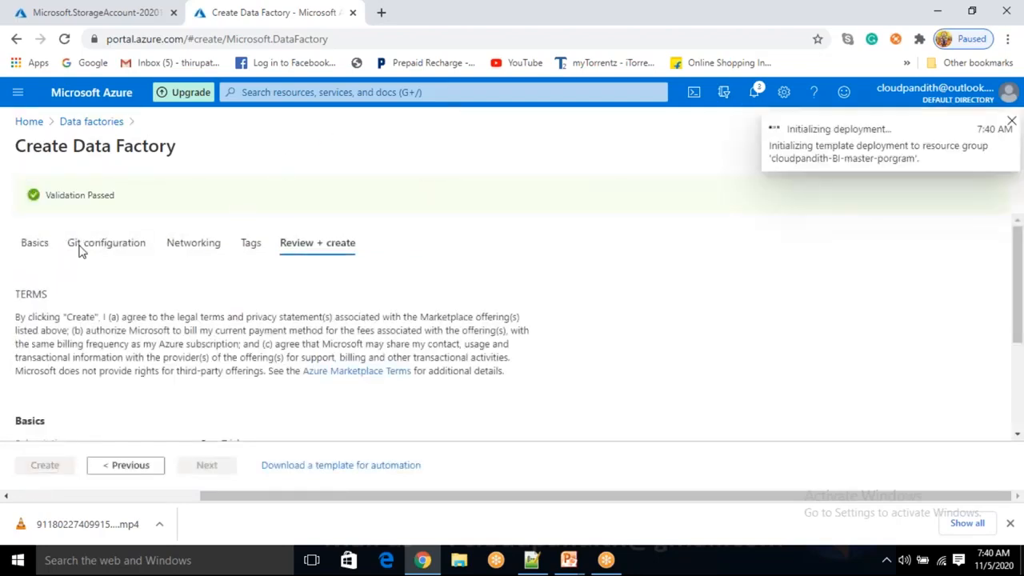
Open the containers of the newly deployed storage account cloudpandithcust and create a private container named input
click(72, 12)
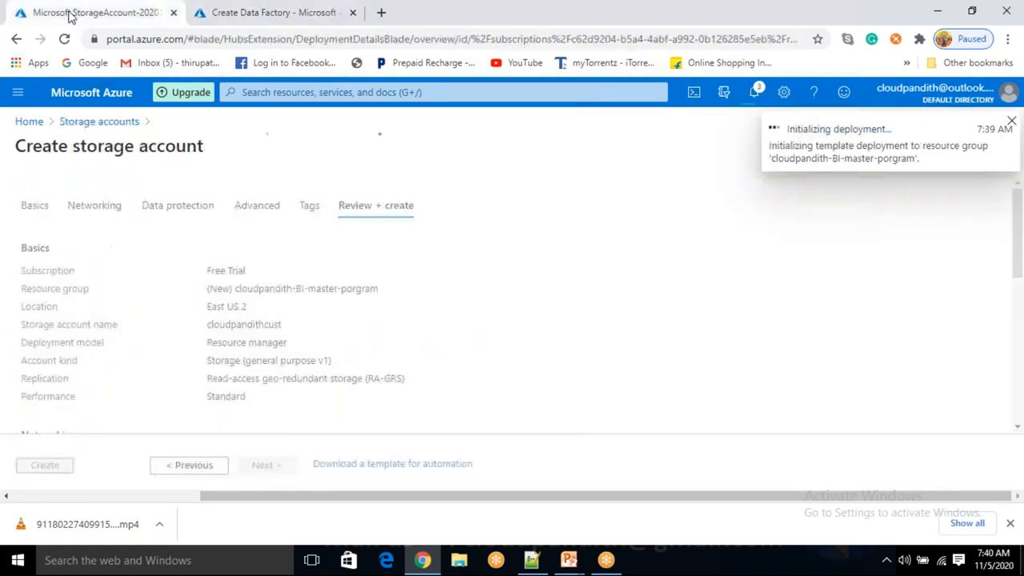
click(302, 410)
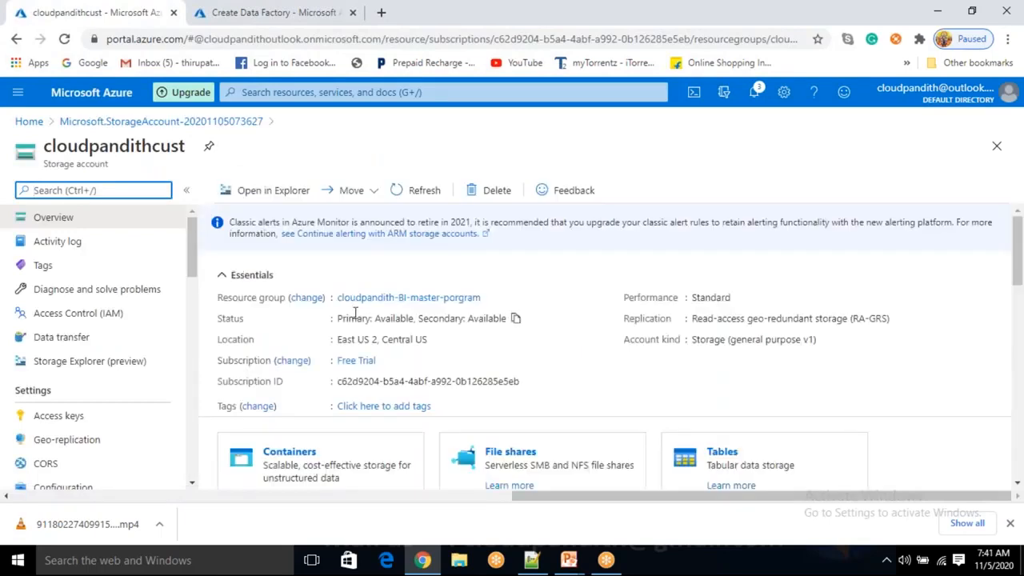
click(294, 456)
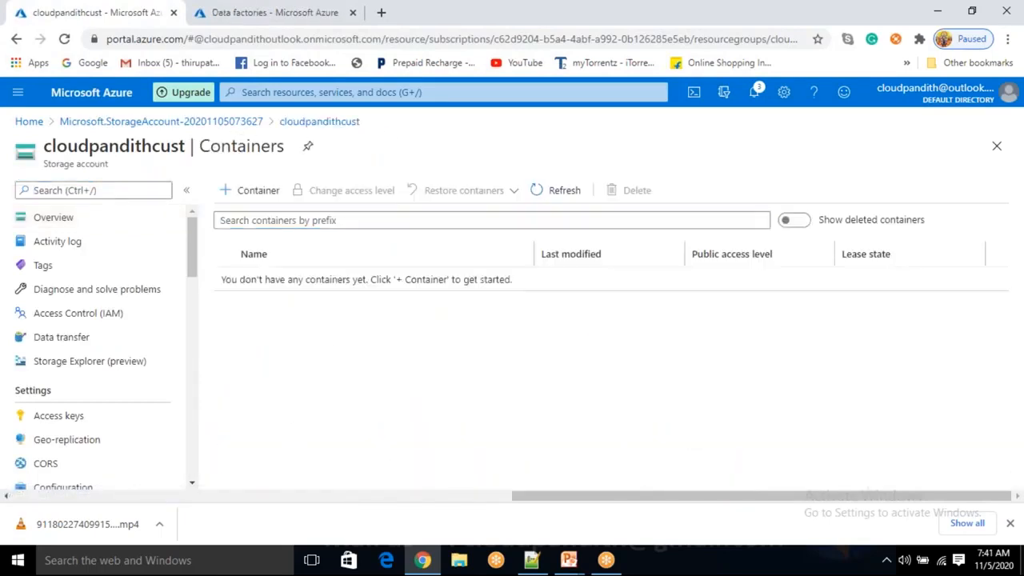
click(252, 195)
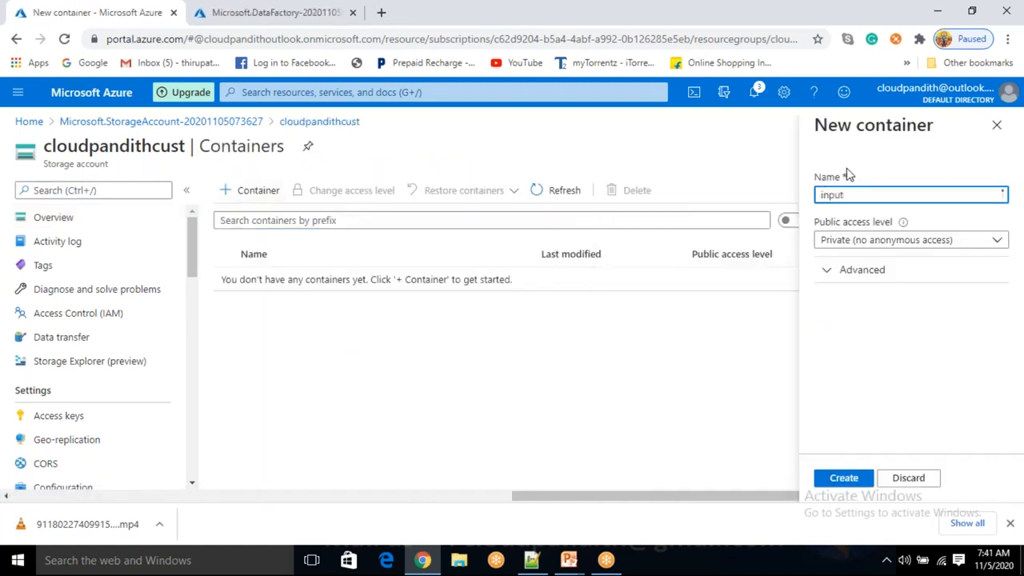
click(844, 474)
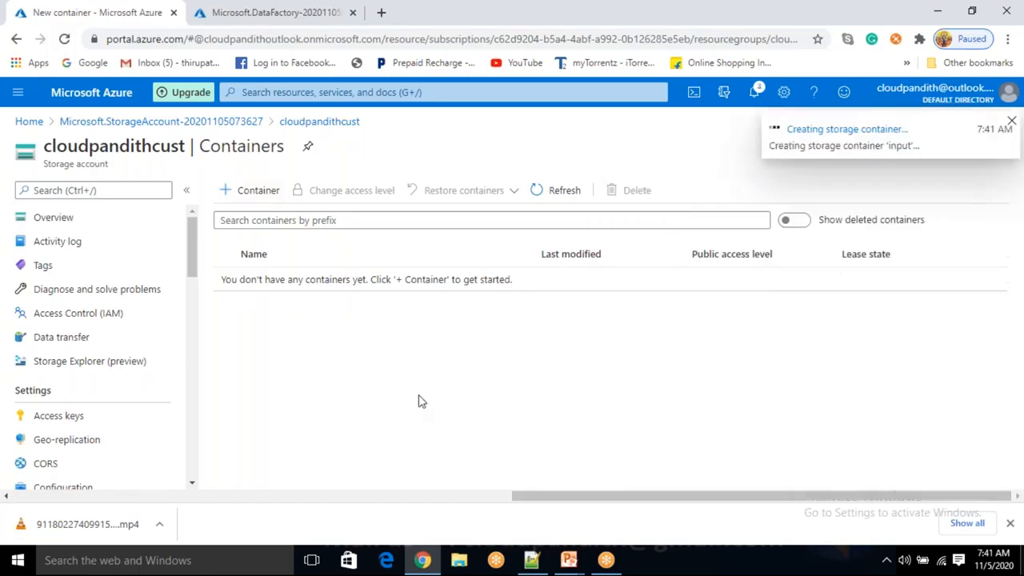
Create a second container named output in the storage account
click(257, 190)
text(output)
click(843, 478)
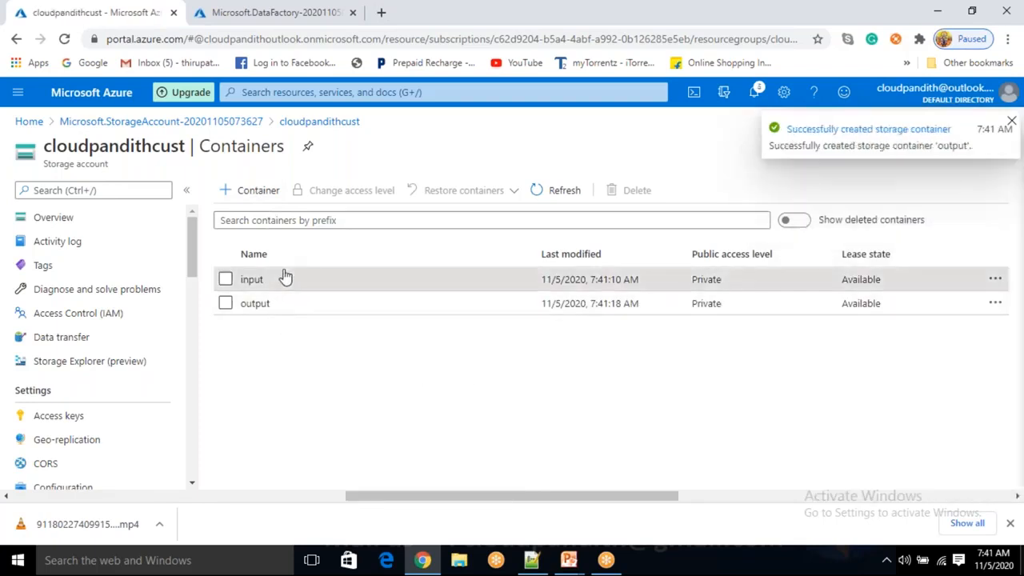
Upload the files cpcust and cust_data from the Downloads folder to the input container
click(254, 279)
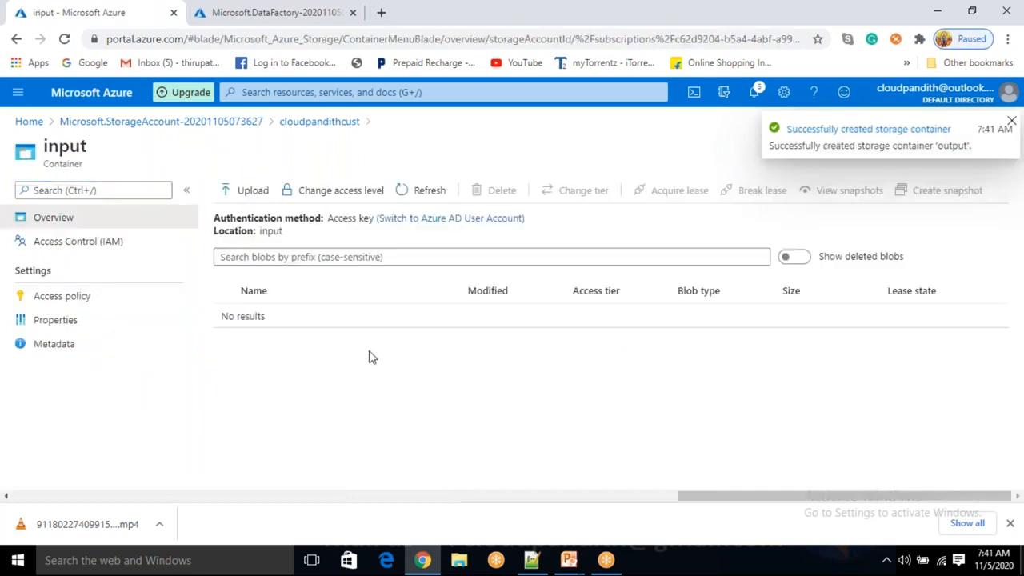
click(248, 192)
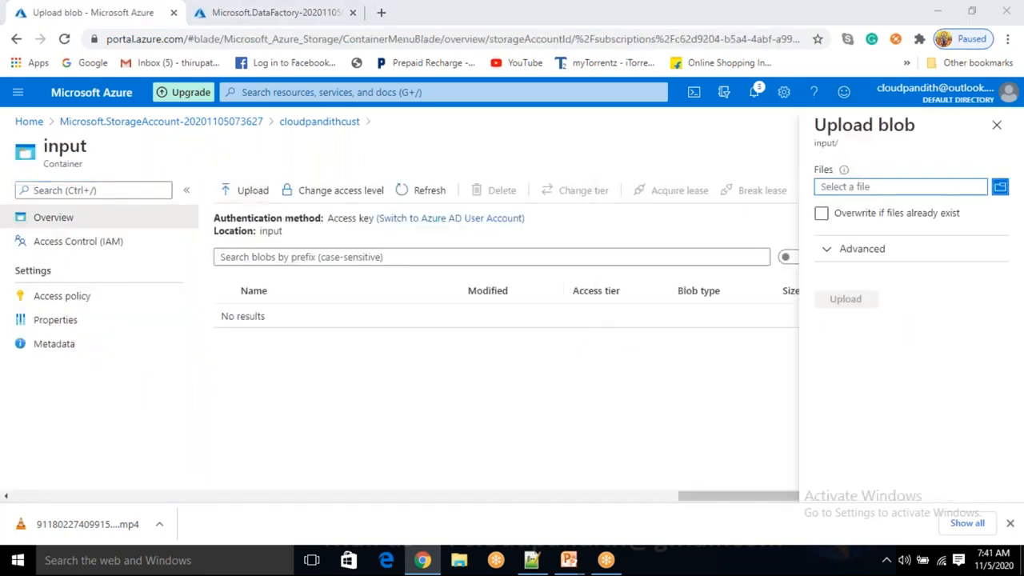
click(900, 187)
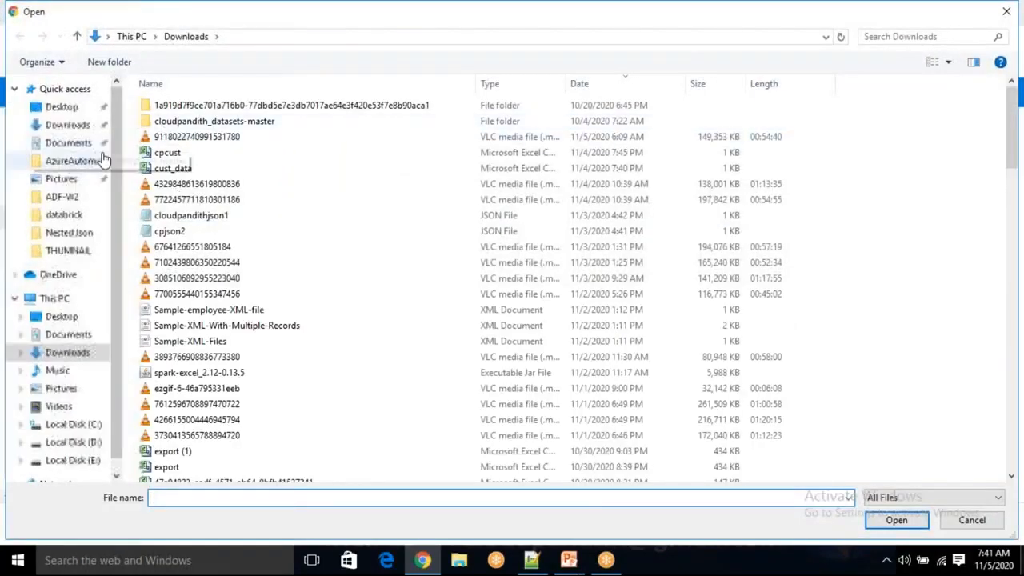
click(168, 152)
ctrl+click(173, 168)
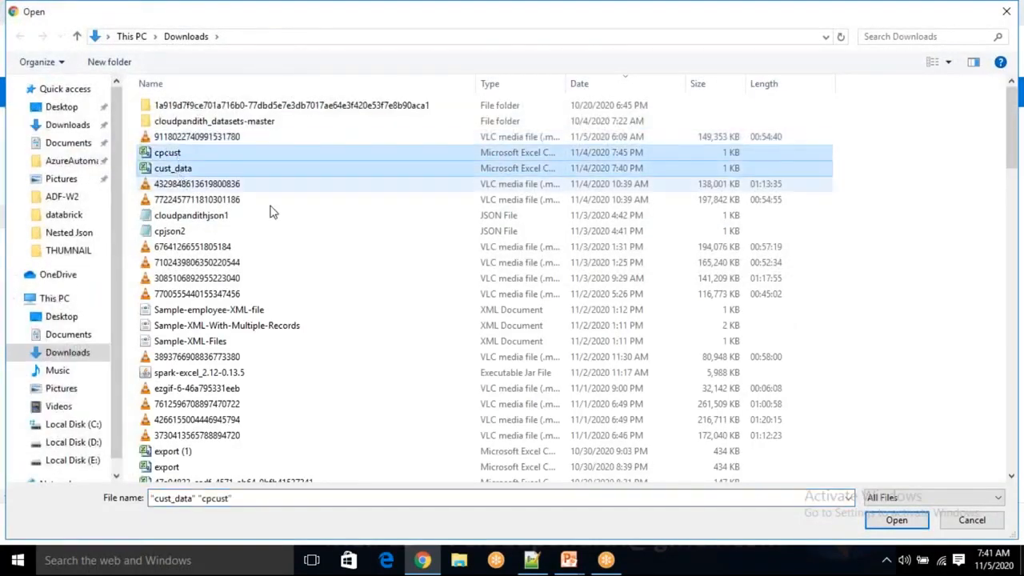
click(897, 520)
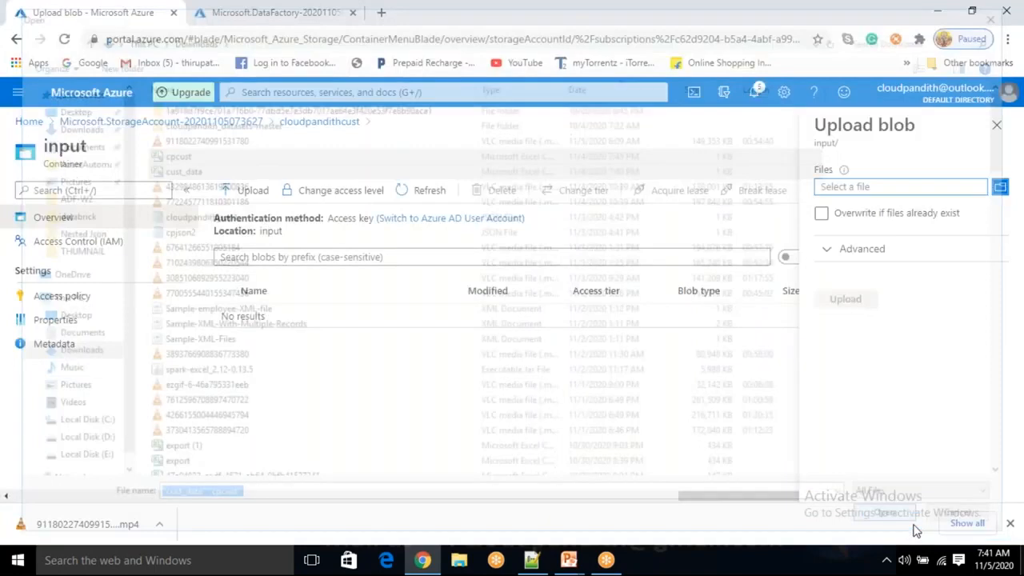
click(854, 304)
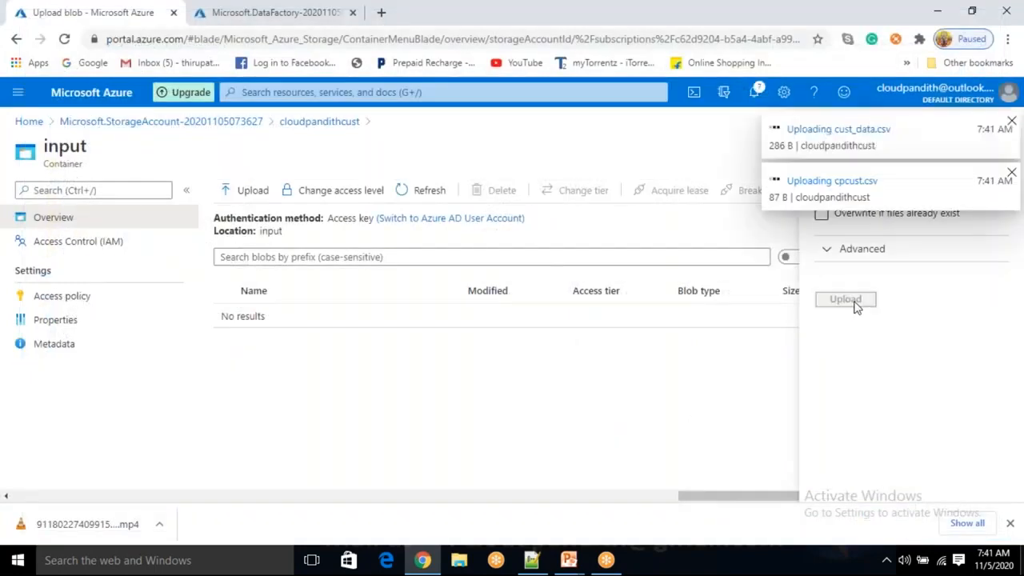
click(1012, 173)
click(1012, 121)
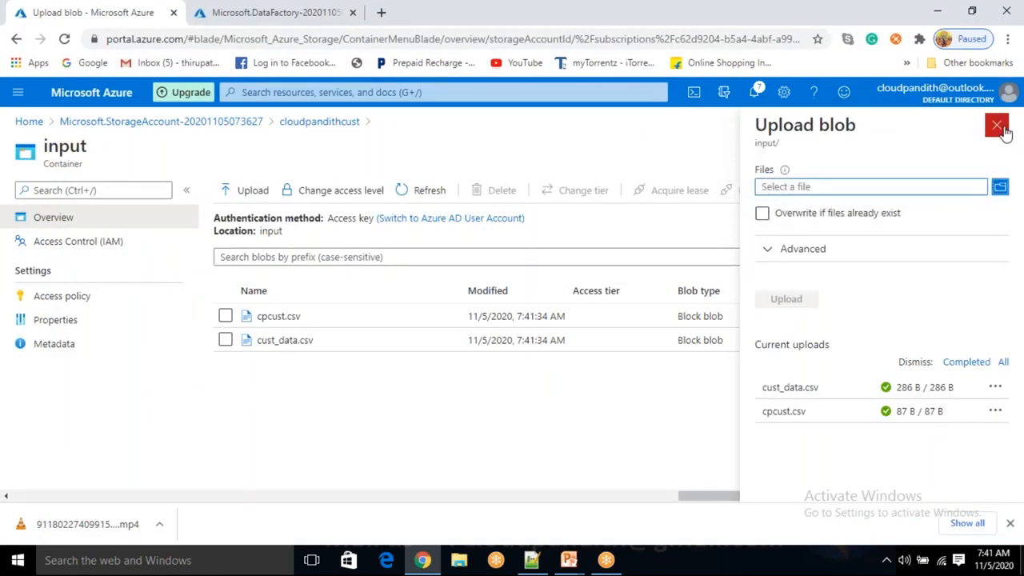
Open cpcust.csv in the blob editor and examine its first line and course rows
click(325, 320)
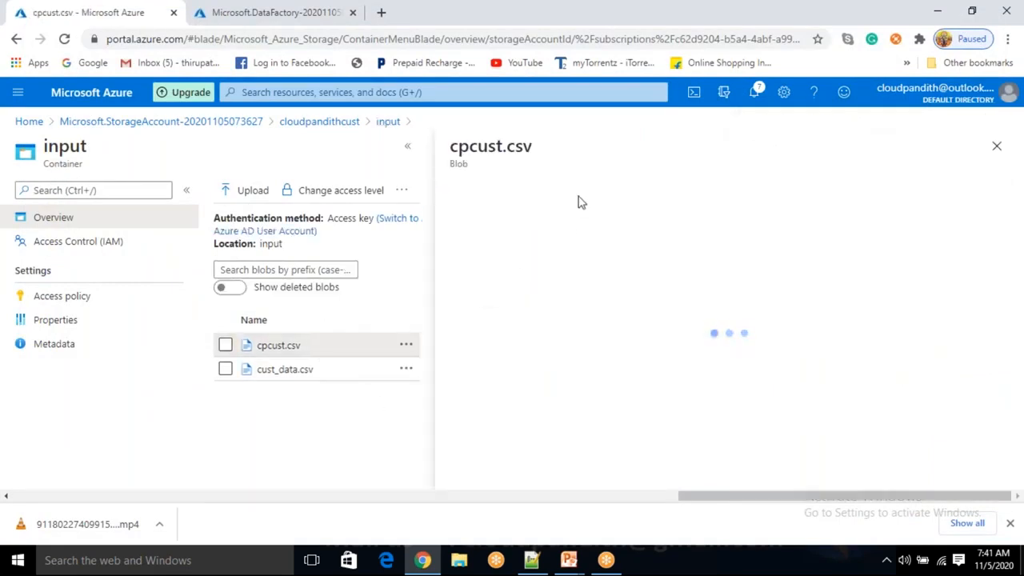
click(595, 227)
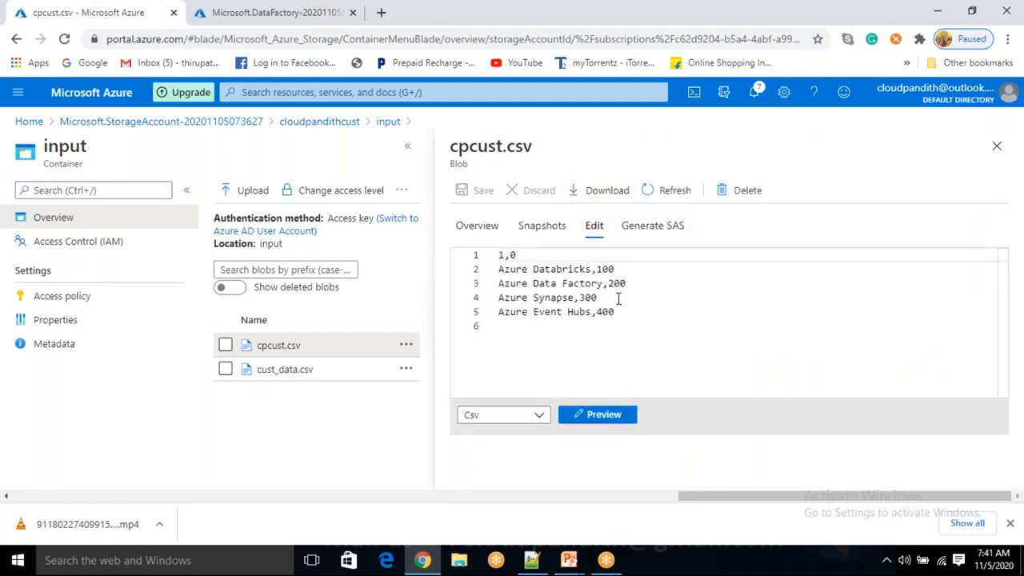
drag(618, 304, 499, 255)
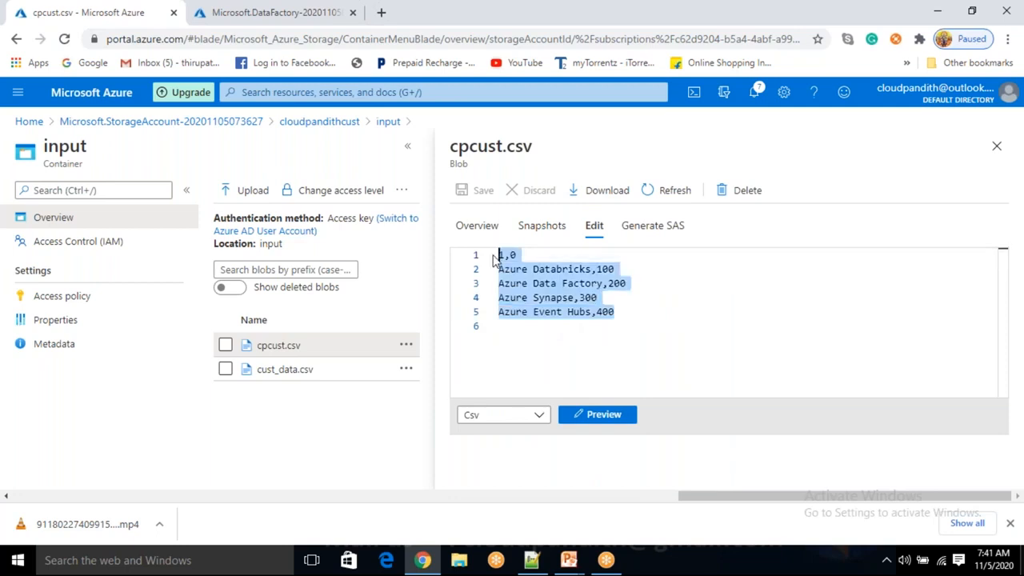
click(632, 360)
drag(656, 326, 497, 256)
click(658, 324)
drag(658, 321, 497, 260)
click(677, 315)
drag(660, 315, 498, 255)
click(643, 352)
drag(630, 317, 497, 255)
click(680, 312)
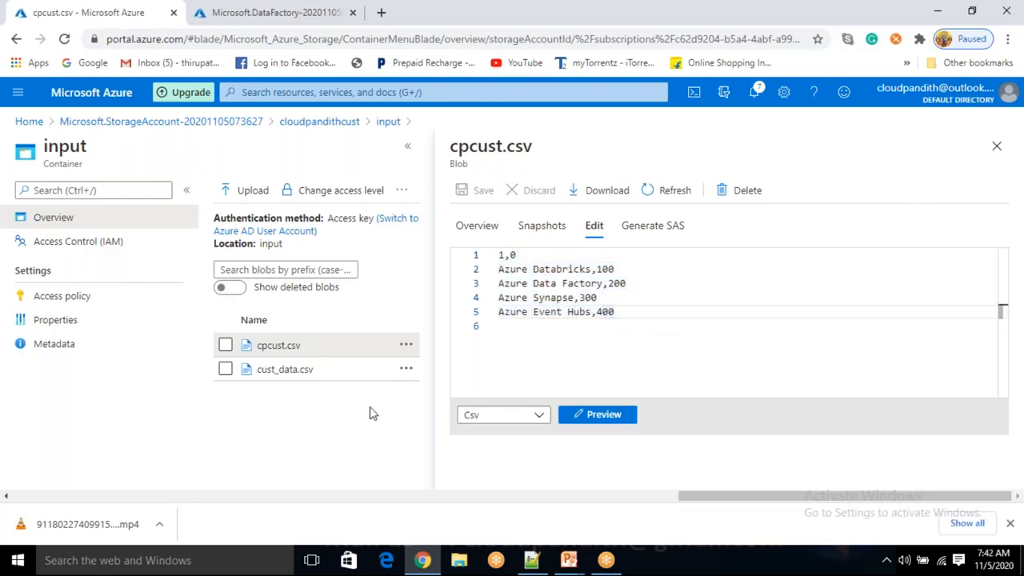
drag(622, 313, 468, 256)
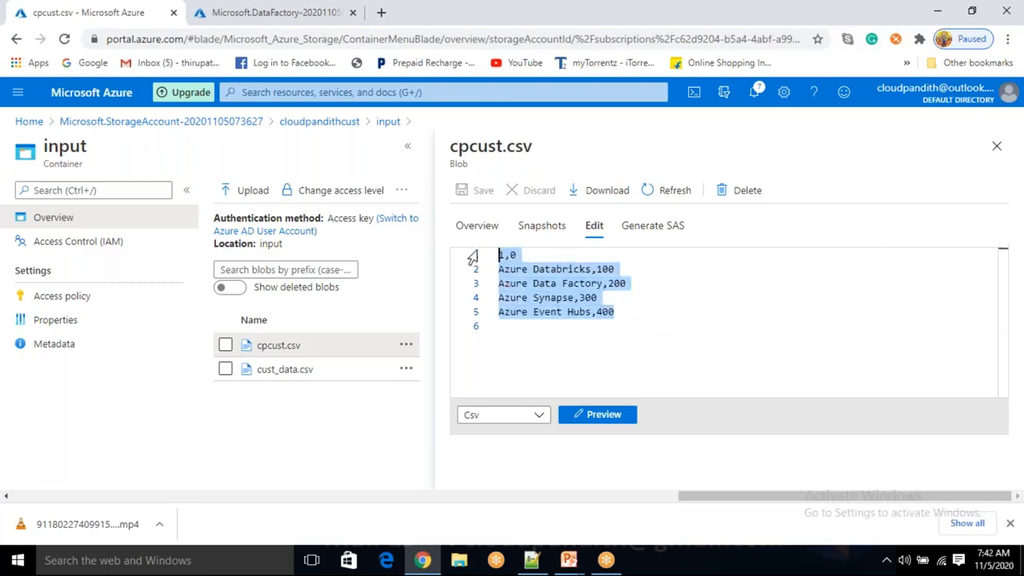
click(652, 310)
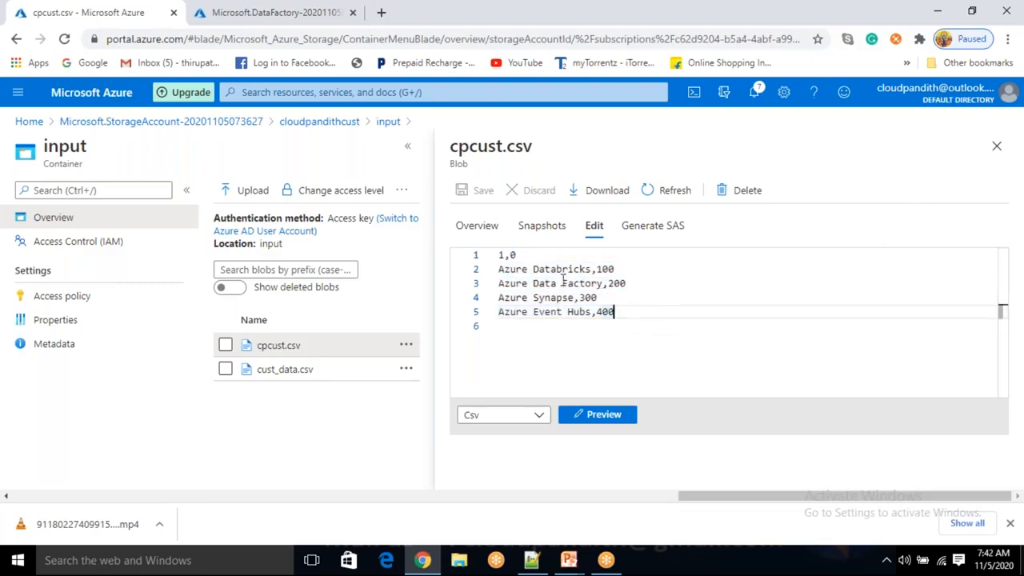
Replace the first line of cpcust.csv with the header coursename,price
click(499, 254)
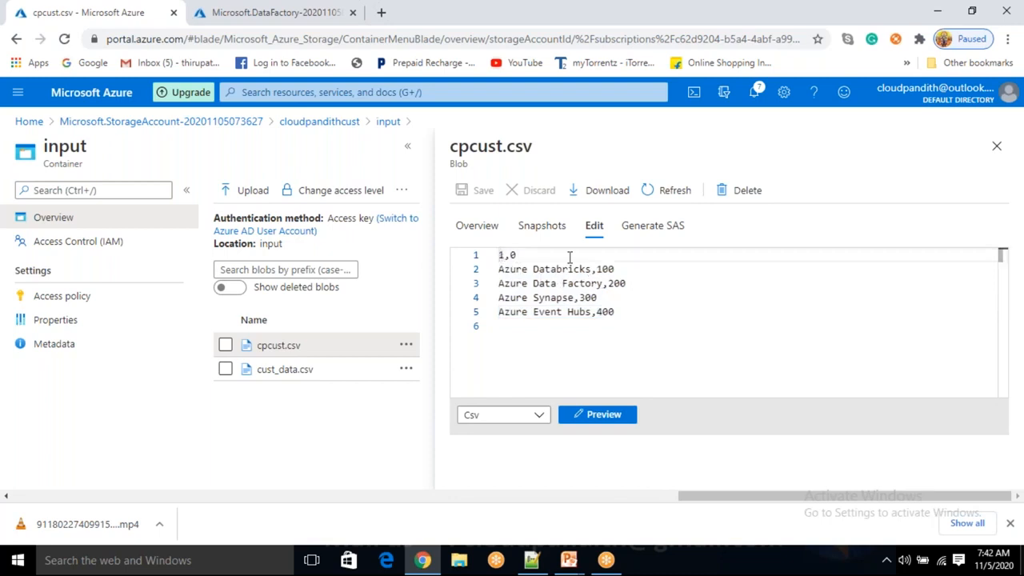
key(Return)
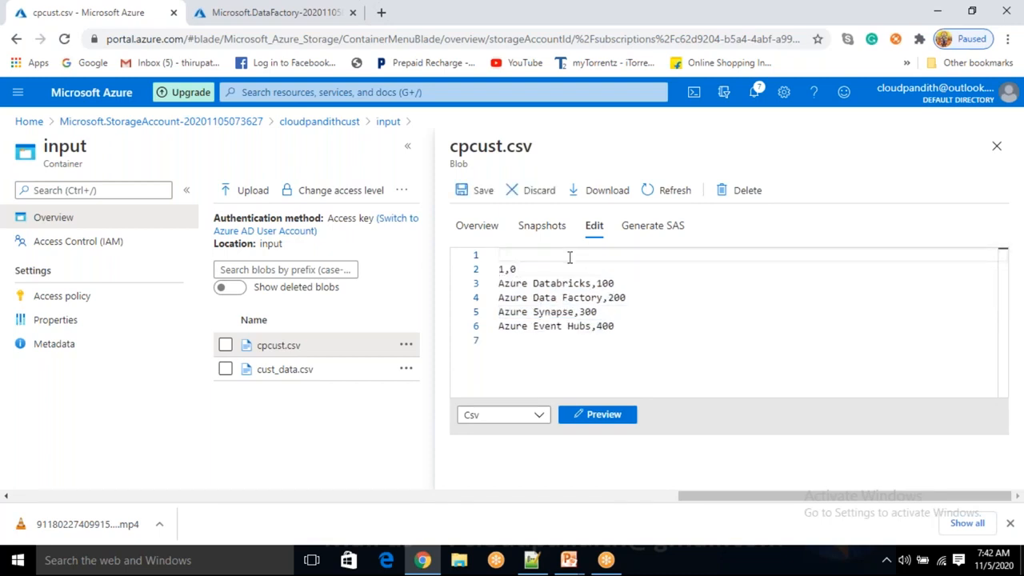
key(Down)
key(shift+End)
key(Delete)
key(Delete)
key(Up)
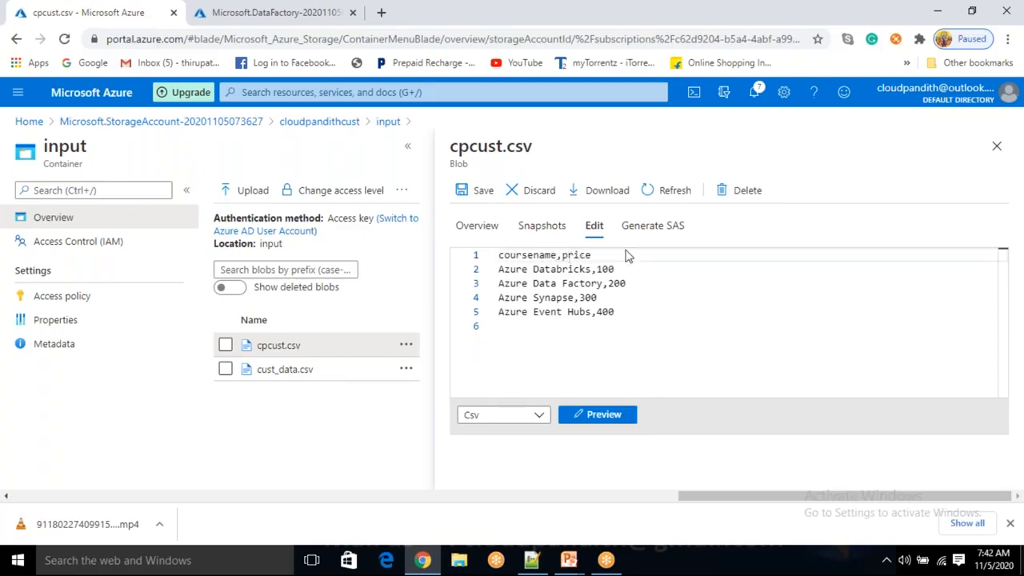
Review the column header and the course and price rows in cpcust.csv
drag(621, 313, 504, 269)
click(597, 331)
drag(613, 312, 499, 254)
click(635, 314)
drag(623, 302, 509, 254)
click(629, 302)
drag(592, 255, 503, 254)
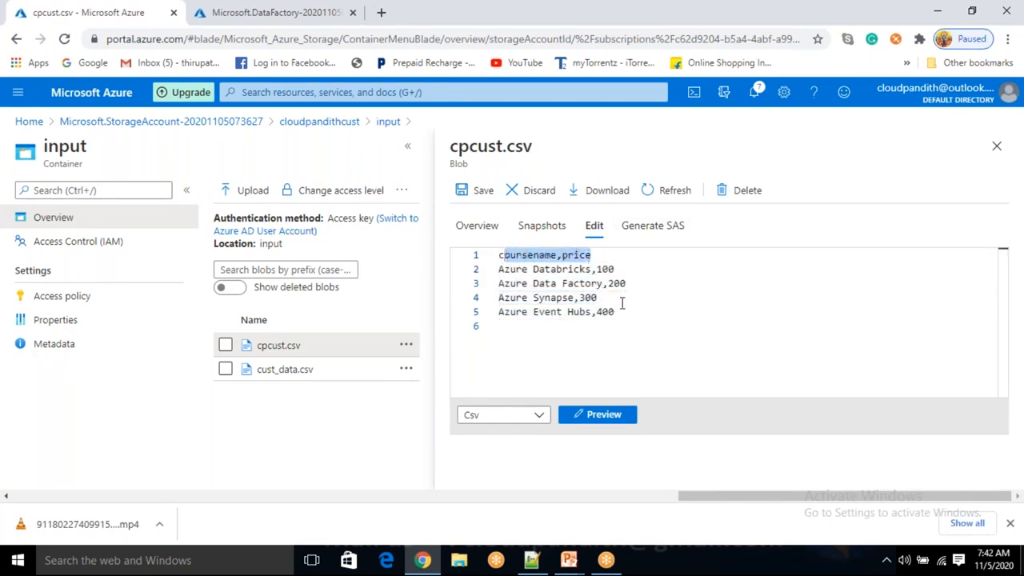
click(624, 303)
drag(626, 310, 497, 259)
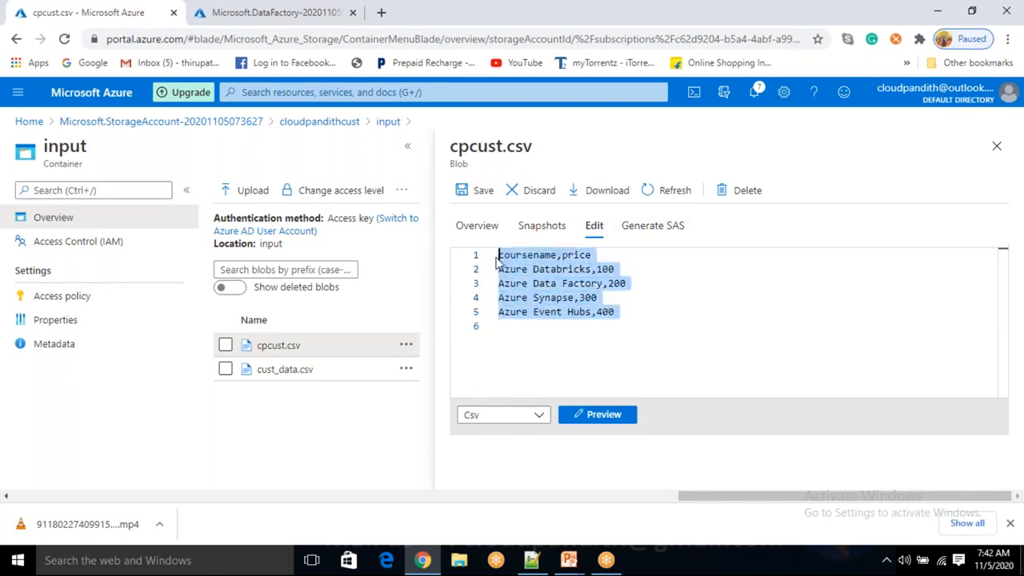
click(645, 320)
drag(643, 320, 491, 261)
click(632, 328)
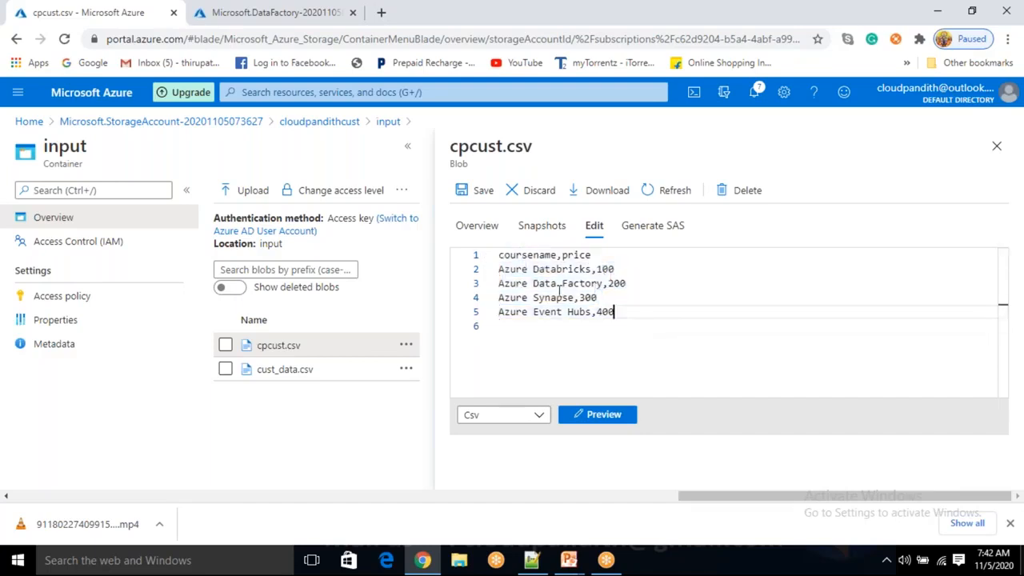
drag(632, 314, 480, 264)
click(640, 312)
Save the edited cpcust.csv and close it
click(483, 192)
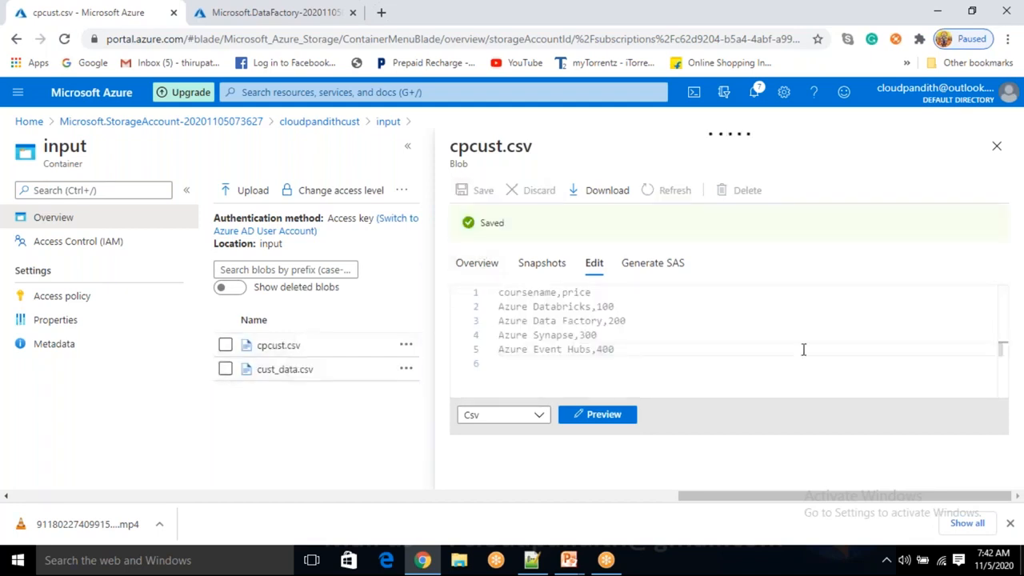
click(997, 147)
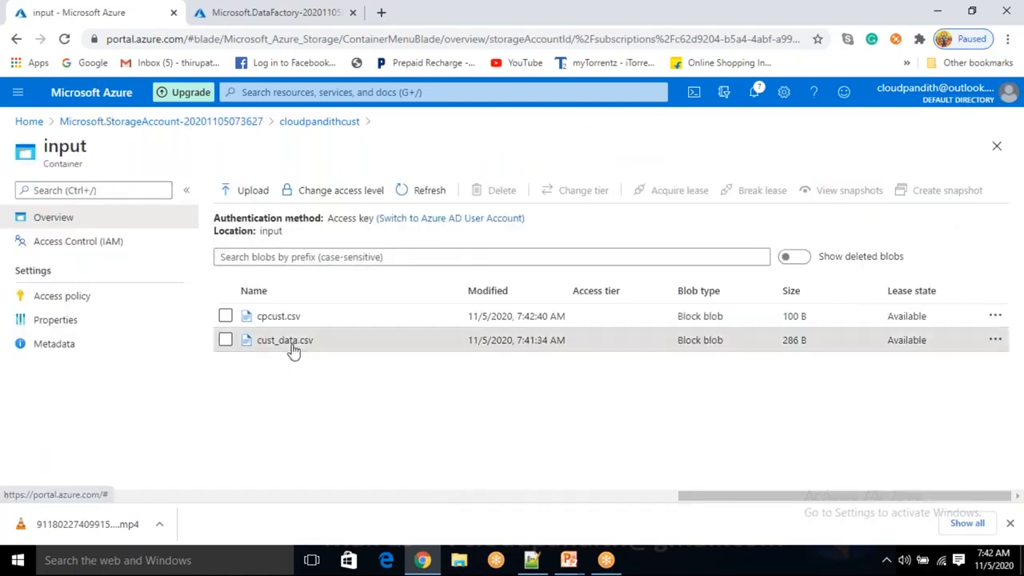
Open cust_data.csv for editing and shorten its first two column headers to persons and age
click(293, 350)
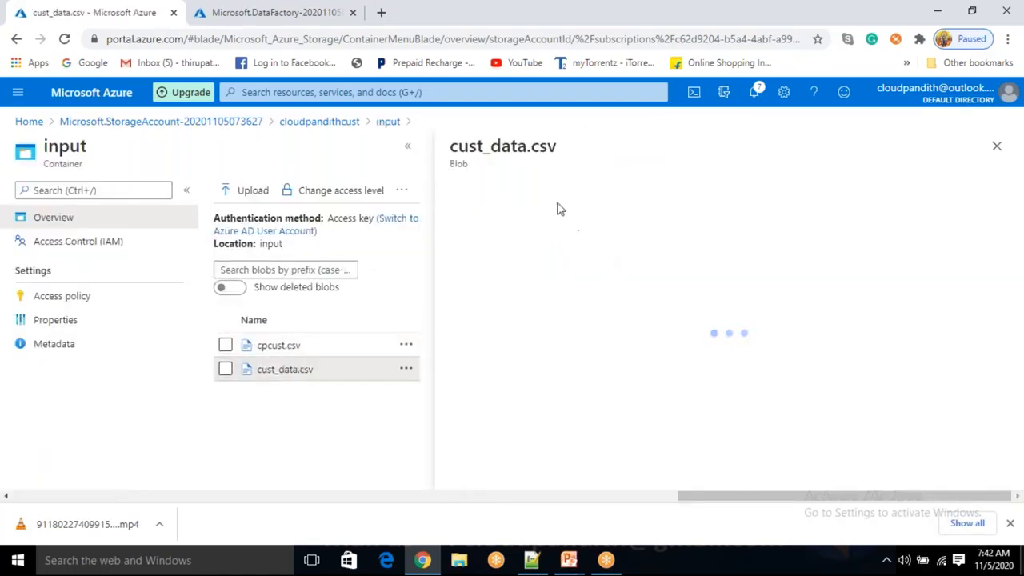
click(596, 228)
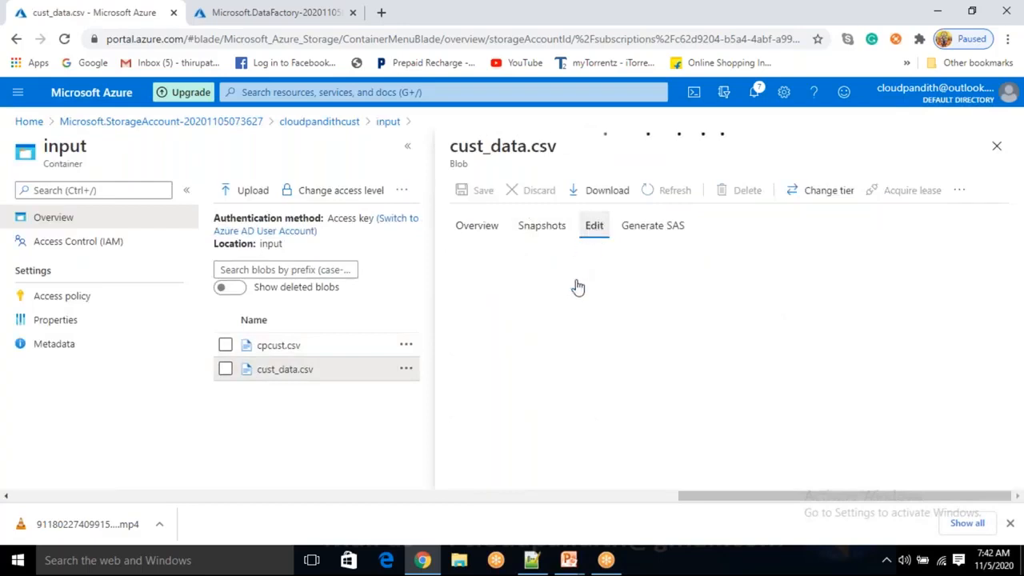
drag(516, 257, 625, 255)
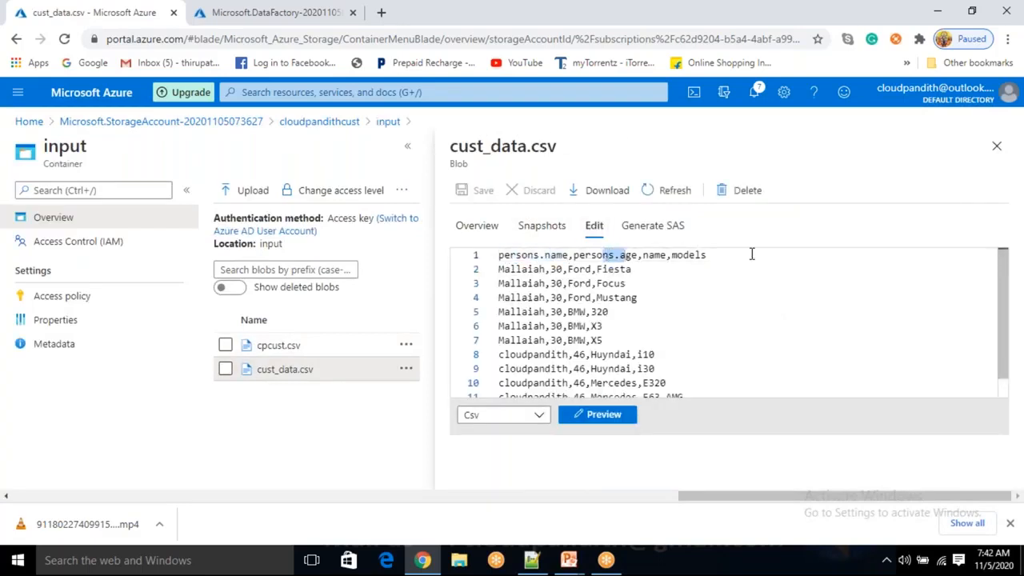
click(547, 256)
drag(550, 257, 569, 256)
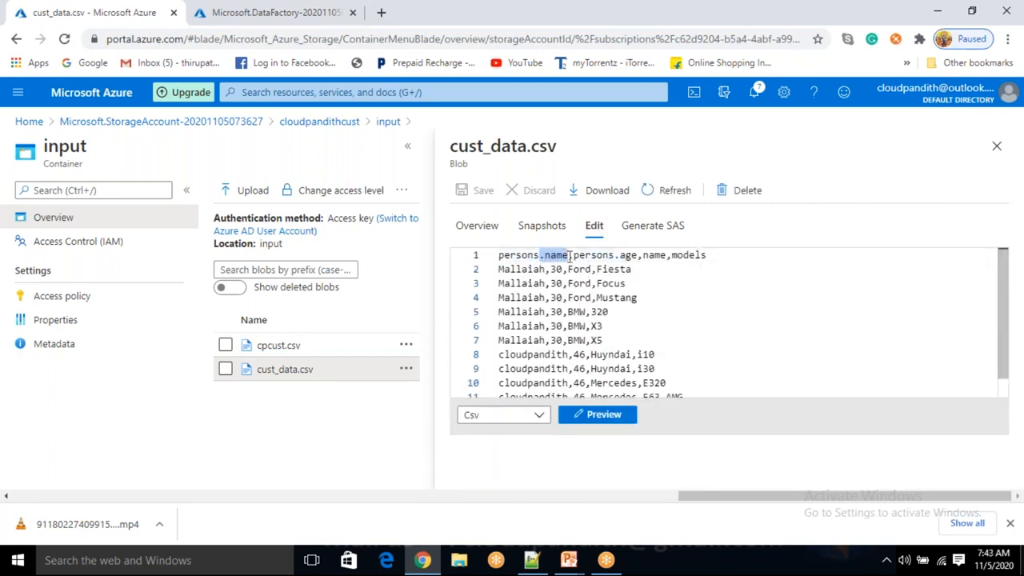
text(,)
click(591, 254)
key(BackSpace)
key(BackSpace)
key(BackSpace)
key(BackSpace)
key(BackSpace)
key(BackSpace)
key(BackSpace)
key(BackSpace)
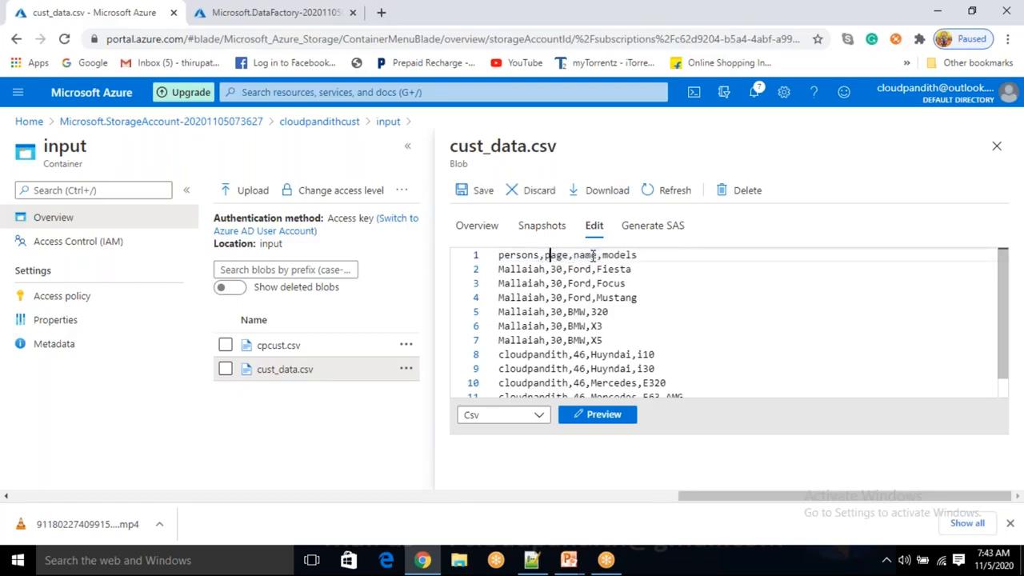
double_click(593, 255)
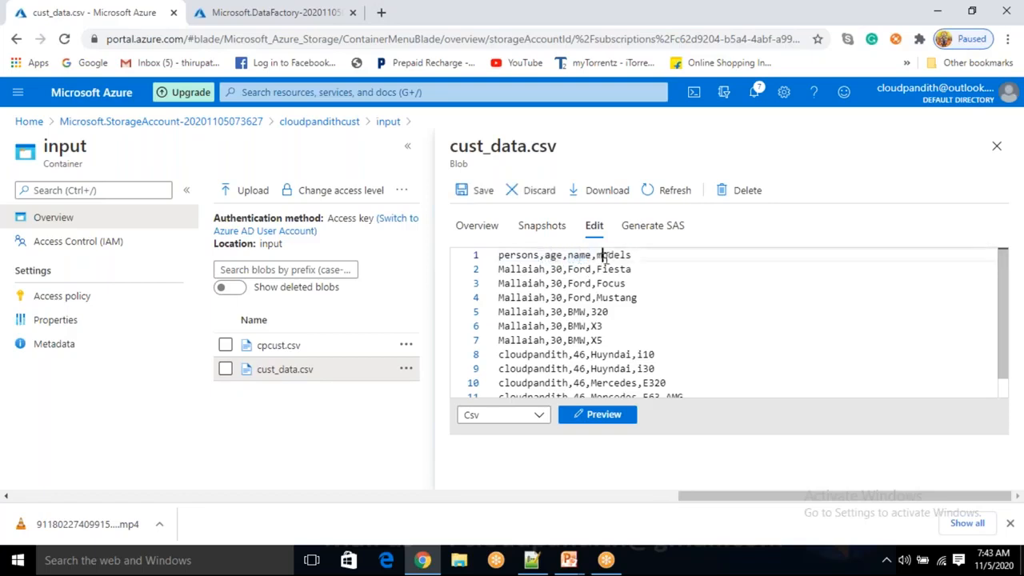
Check the header and data rows of cust_data.csv, then save the file and close it
double_click(609, 255)
click(654, 285)
drag(509, 254, 585, 254)
click(637, 354)
drag(604, 337, 647, 398)
click(481, 191)
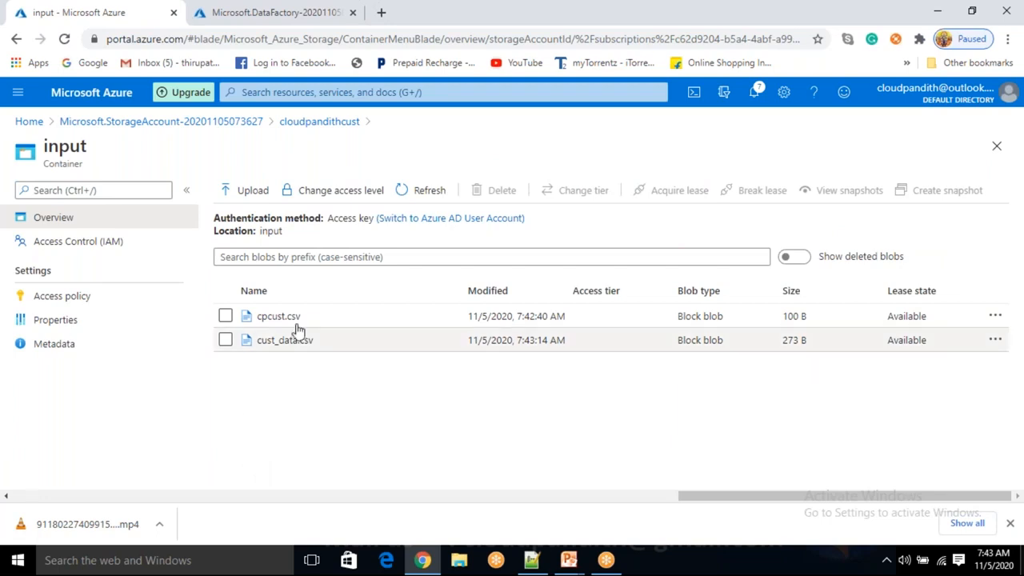
Return to the containers of cloudpandithcust and check the contents of the output container
click(297, 123)
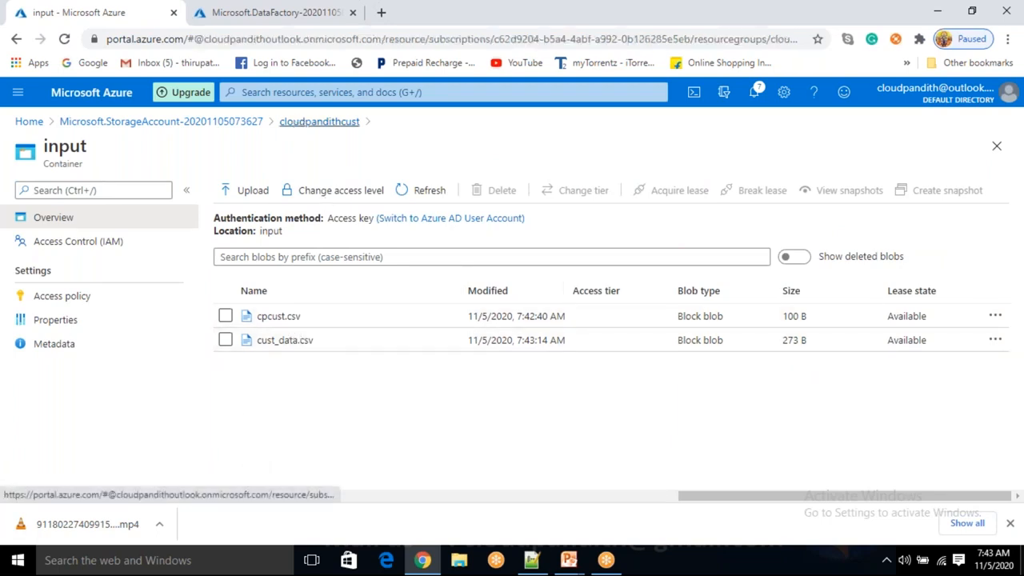
click(286, 305)
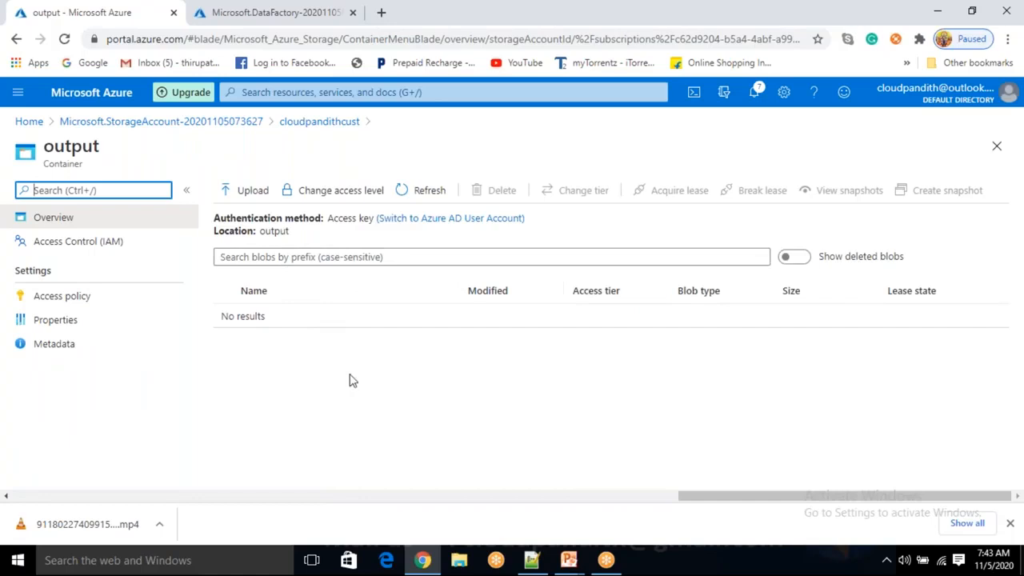
Go from the completed data factory deployment to the cloudpandithadfv2 resource and launch its authoring and monitoring workspace
click(263, 13)
click(326, 413)
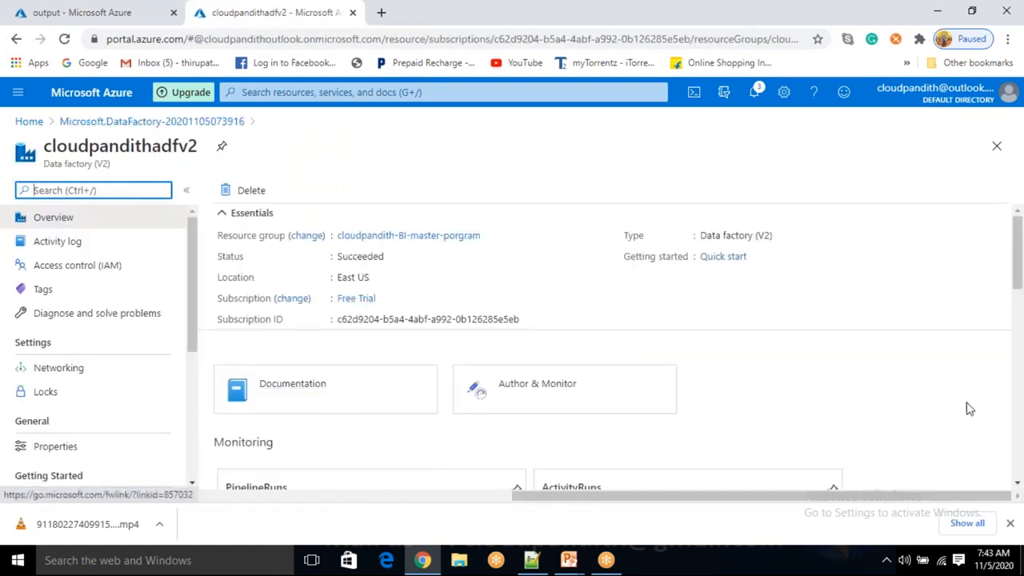
drag(970, 410, 1023, 499)
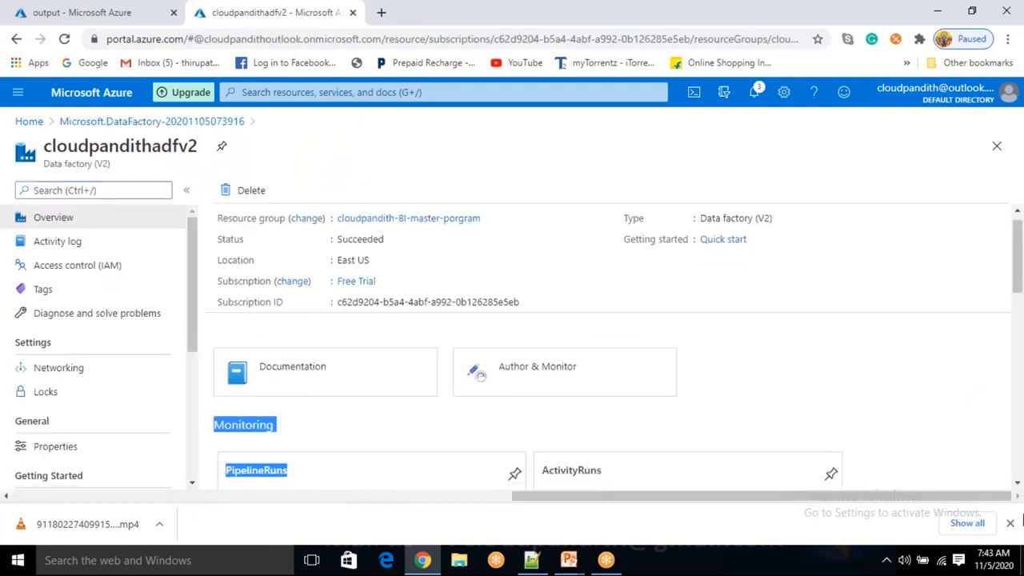
click(588, 382)
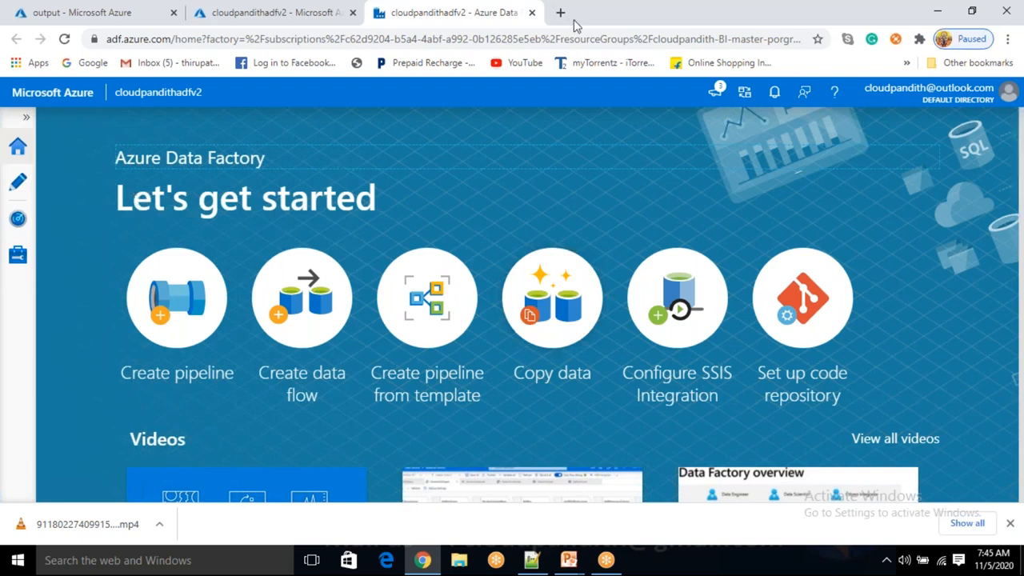
Open the linked services management page of the data factory
click(716, 25)
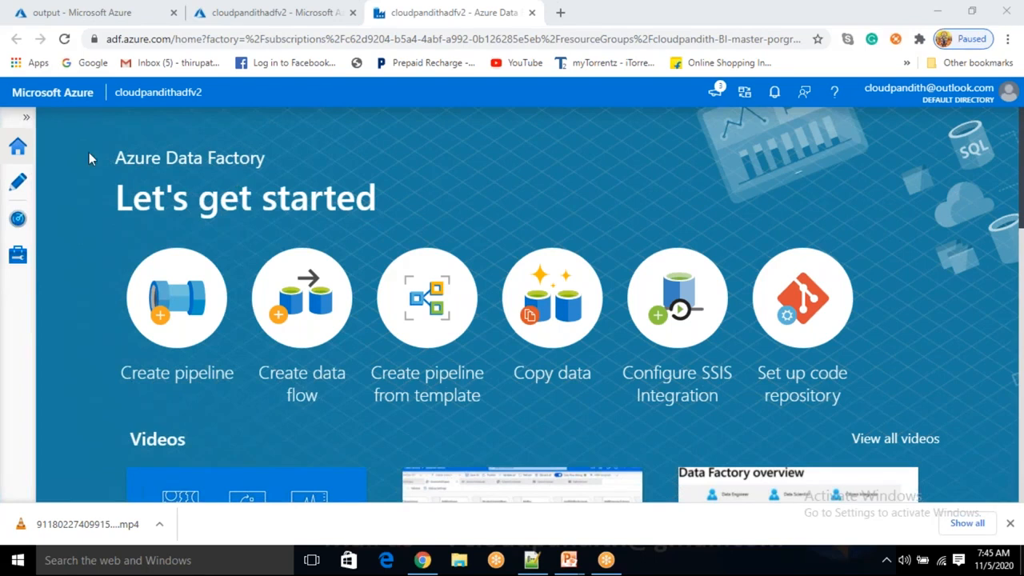
click(18, 263)
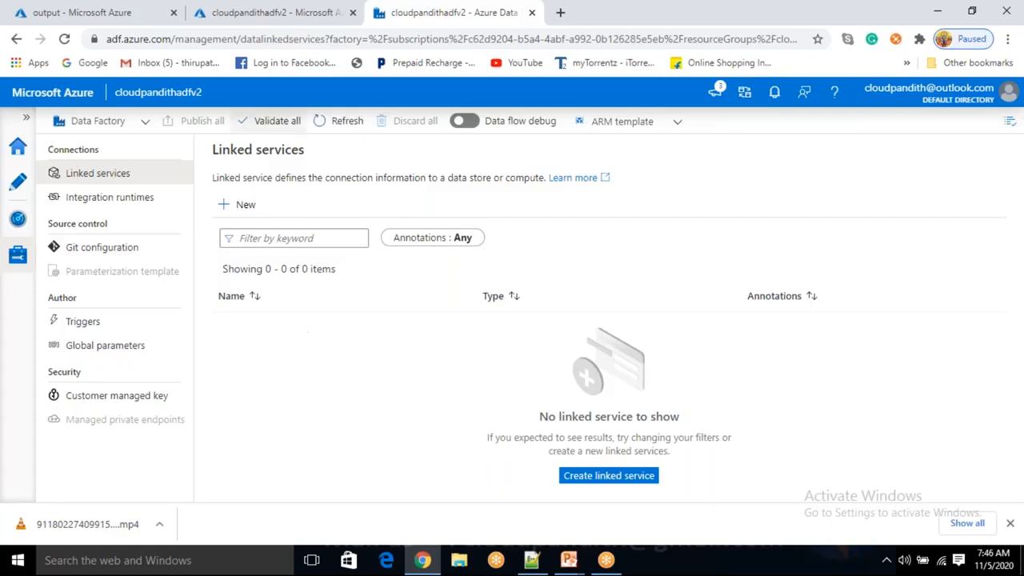
Open the input container of cloudpandithcust, review the blob type choices in its upload form, and close the form without uploading
click(132, 9)
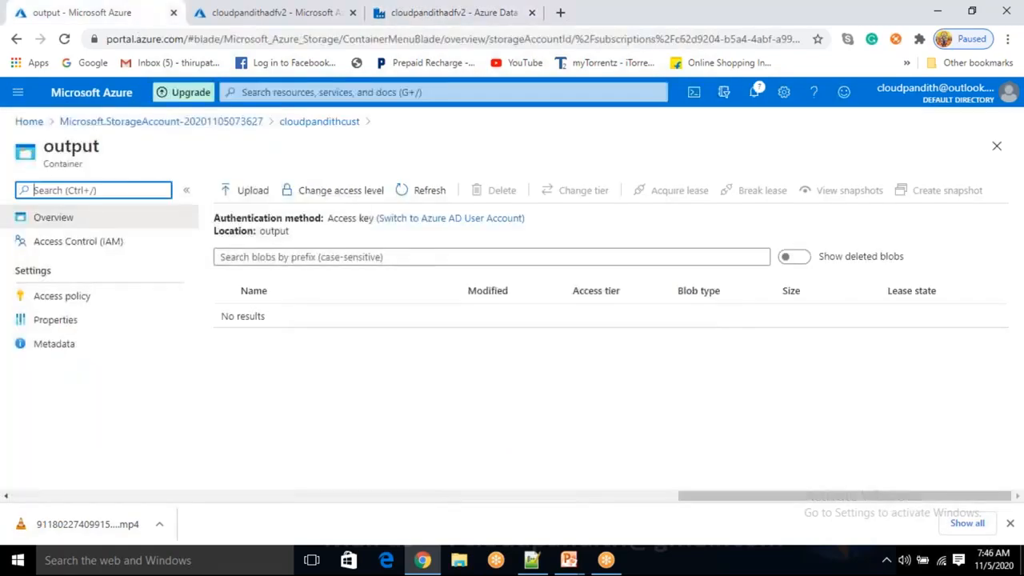
click(757, 63)
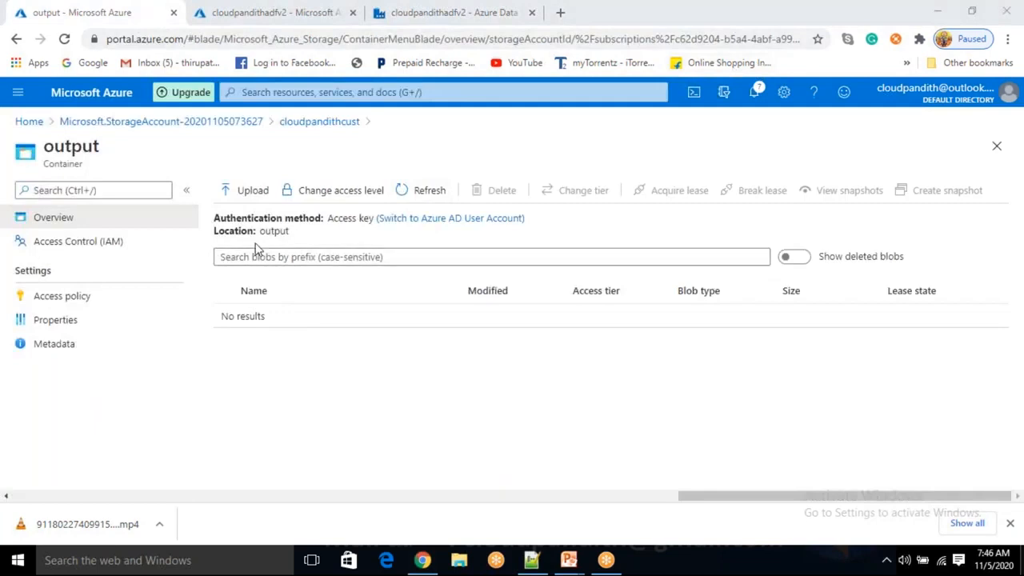
click(313, 127)
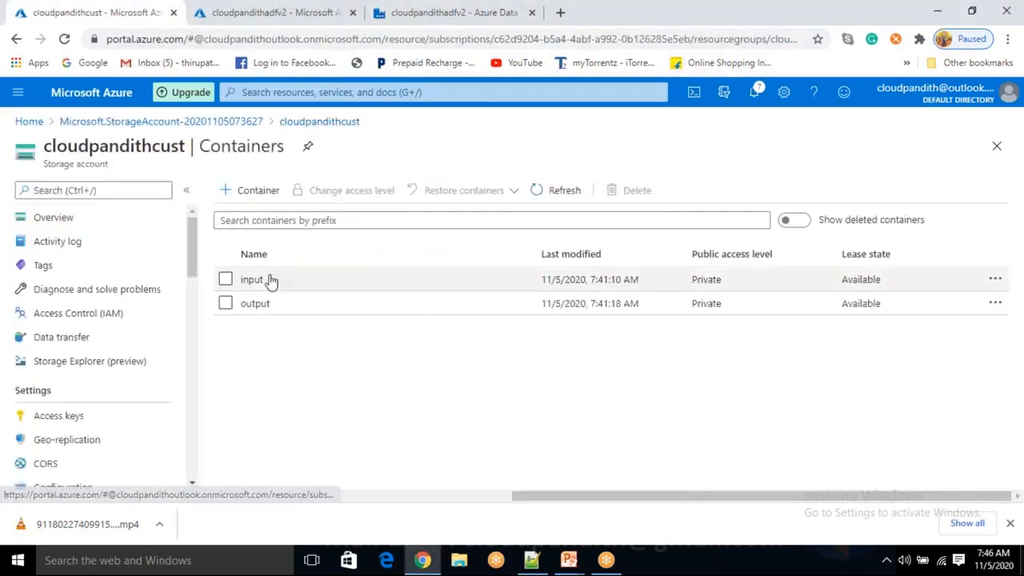
click(252, 280)
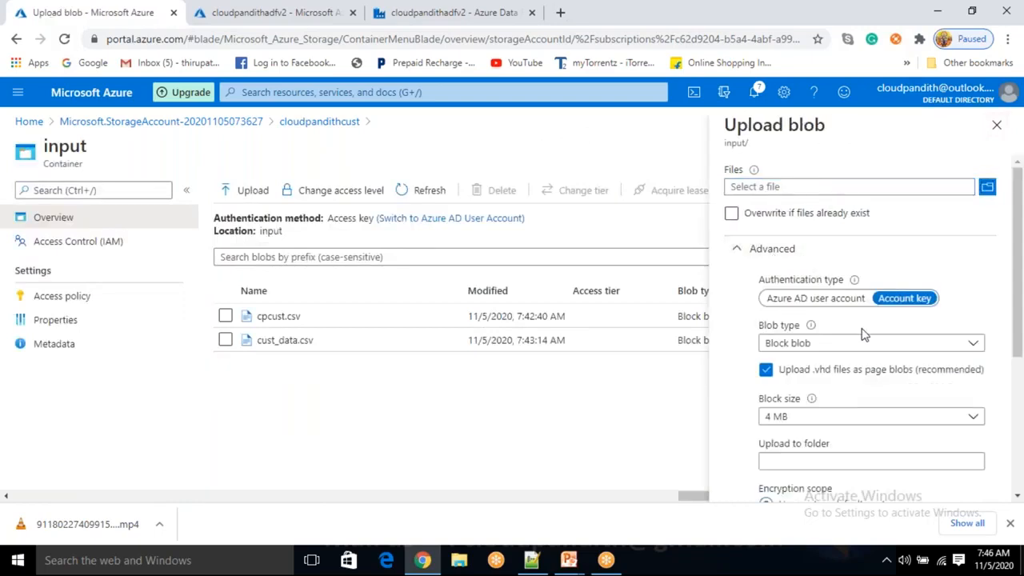
click(974, 346)
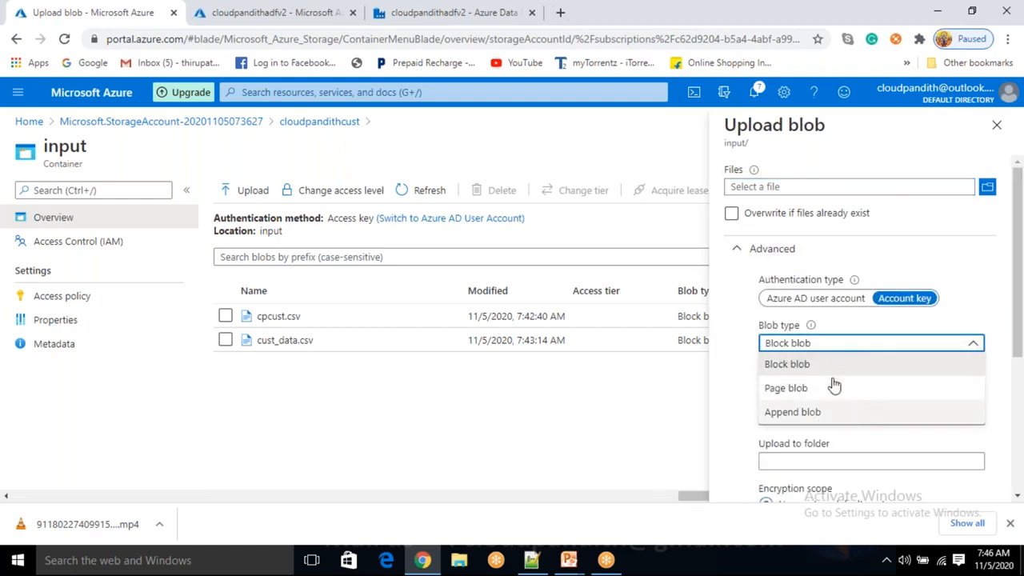
click(732, 305)
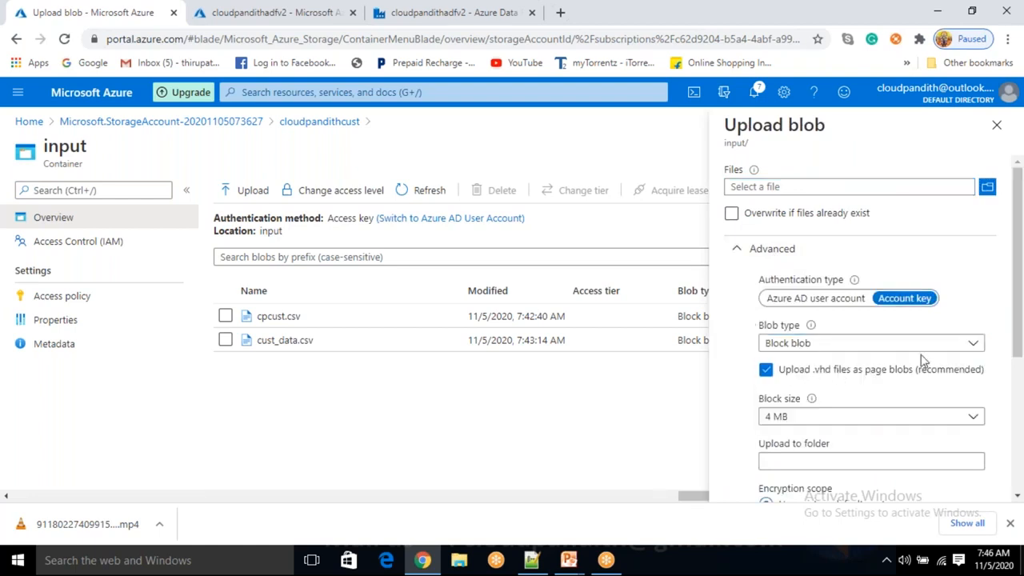
click(788, 351)
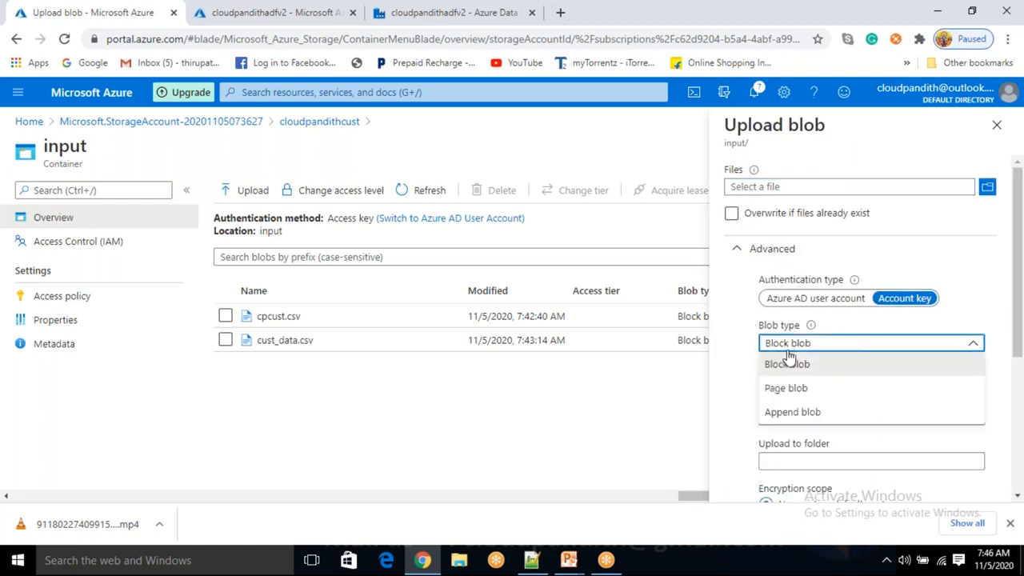
click(996, 132)
click(996, 132)
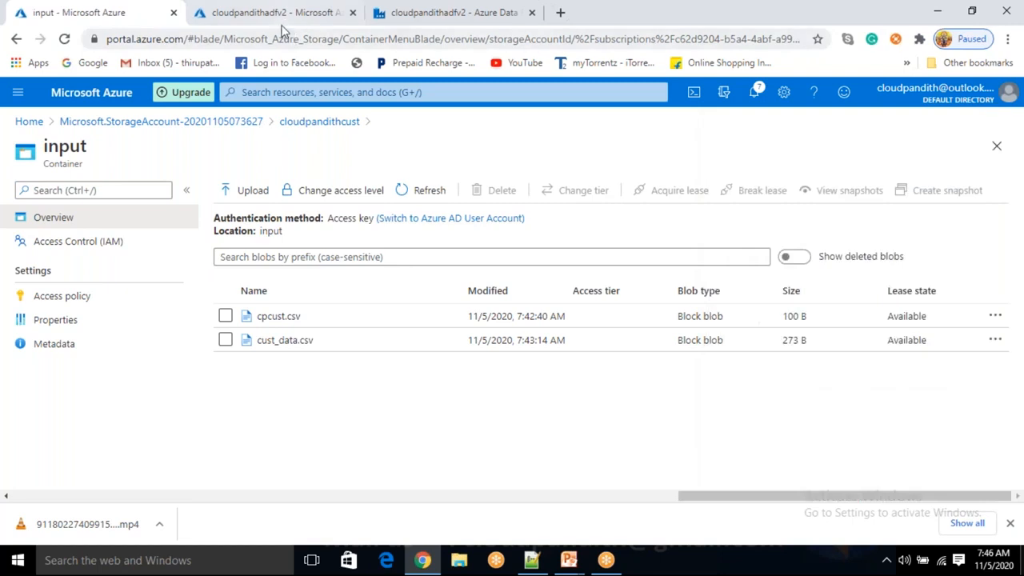
Check the overview of cloudpandithadfv2 and the factory's integration runtimes, then return to its linked services page
click(442, 22)
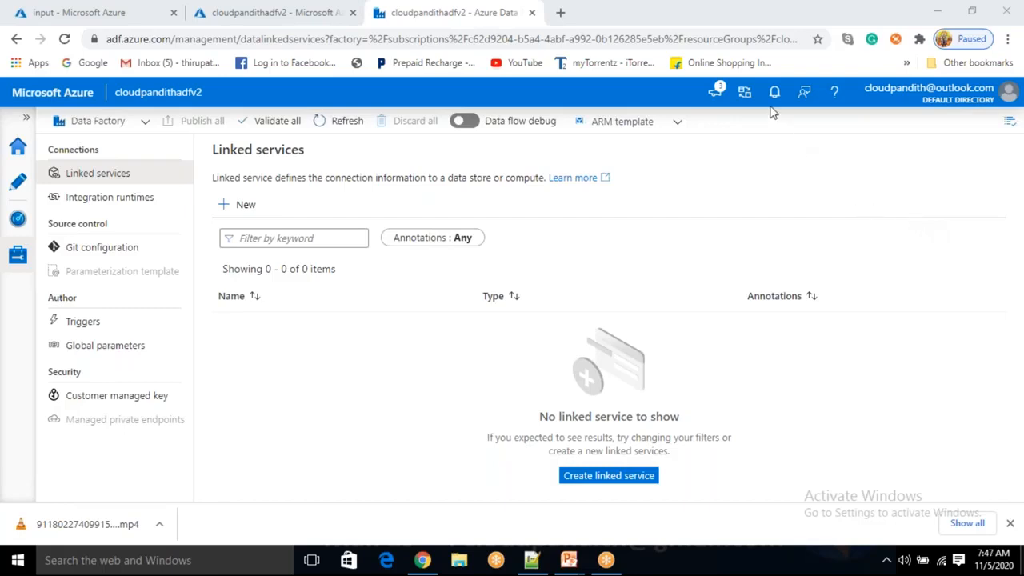
click(437, 370)
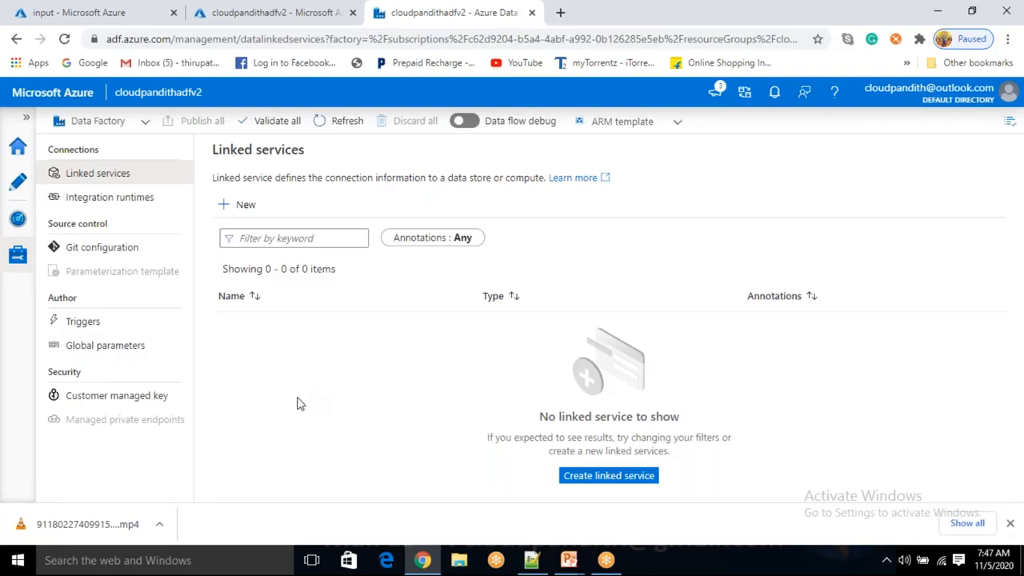
click(230, 12)
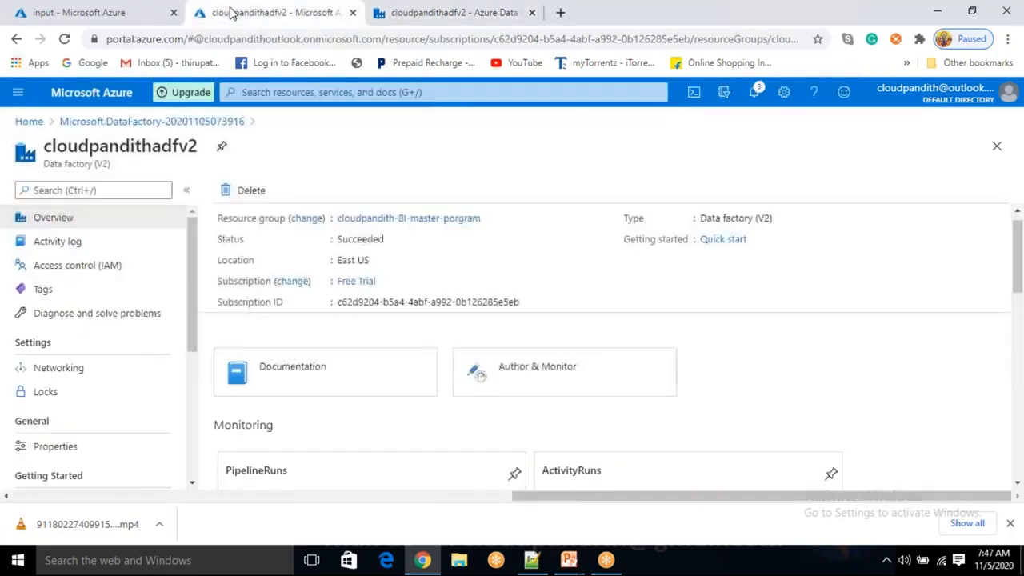
click(393, 23)
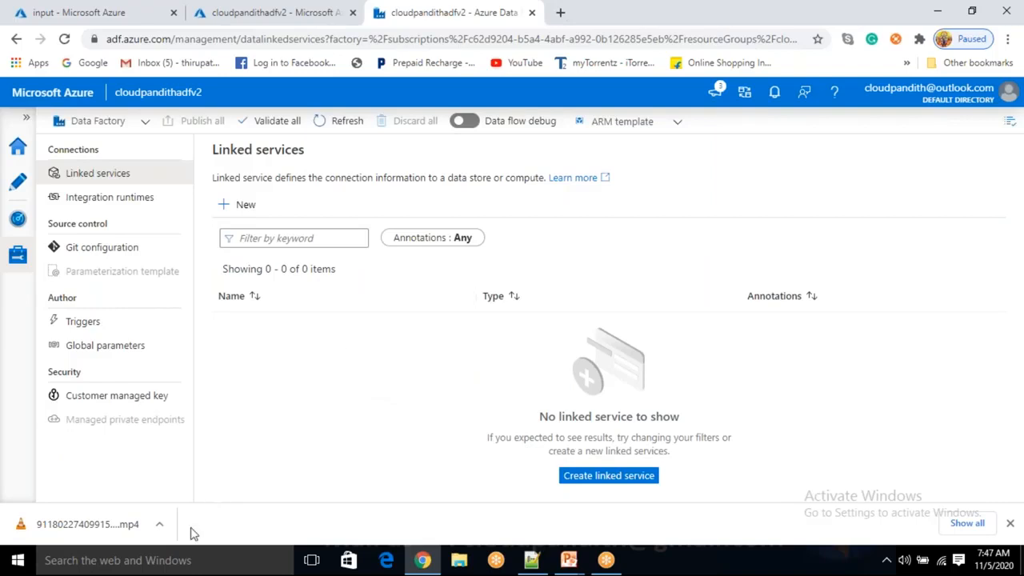
click(20, 266)
click(131, 207)
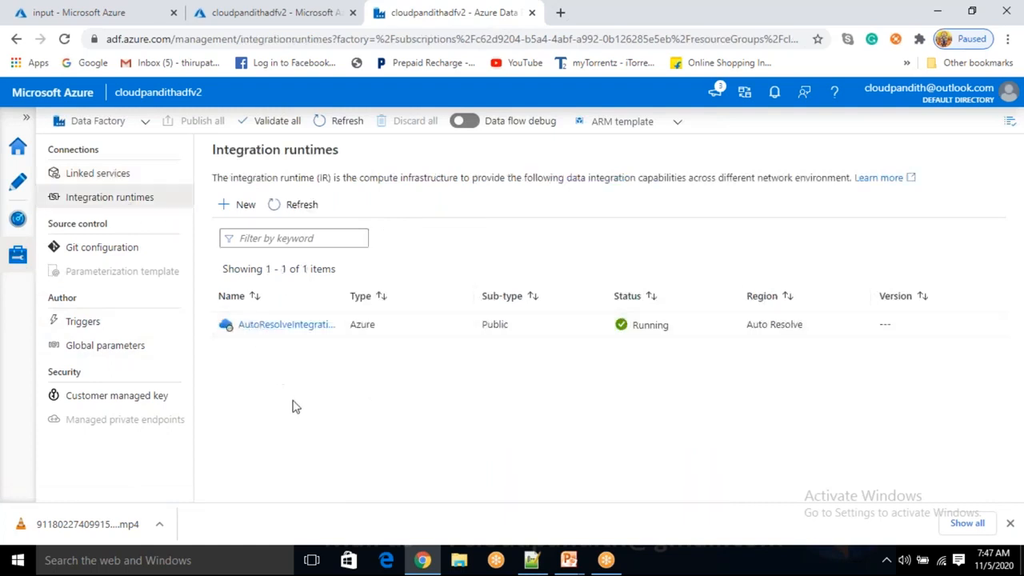
click(132, 183)
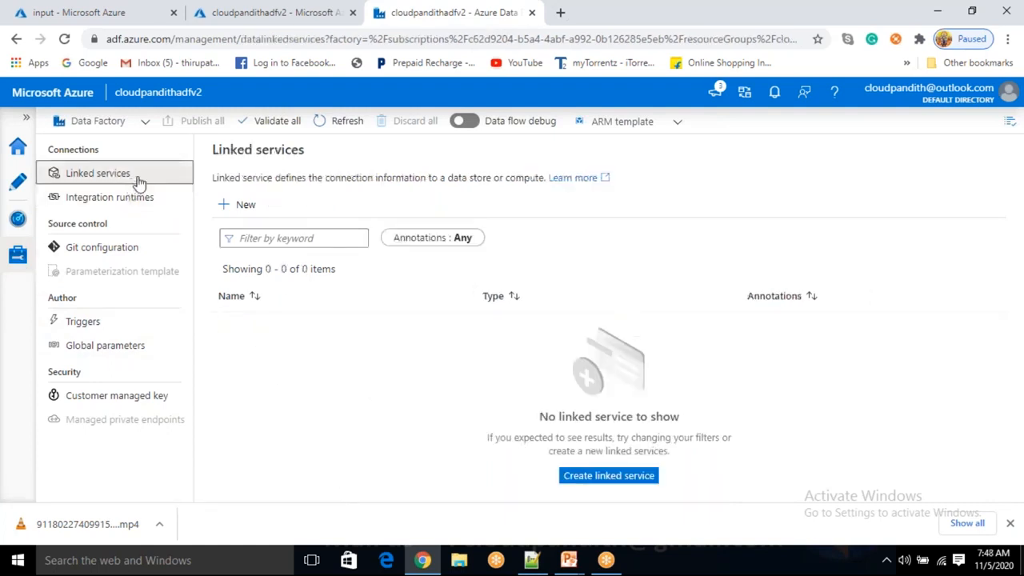
Start a new linked service for Azure Blob Storage and name it LS_ABS
click(242, 209)
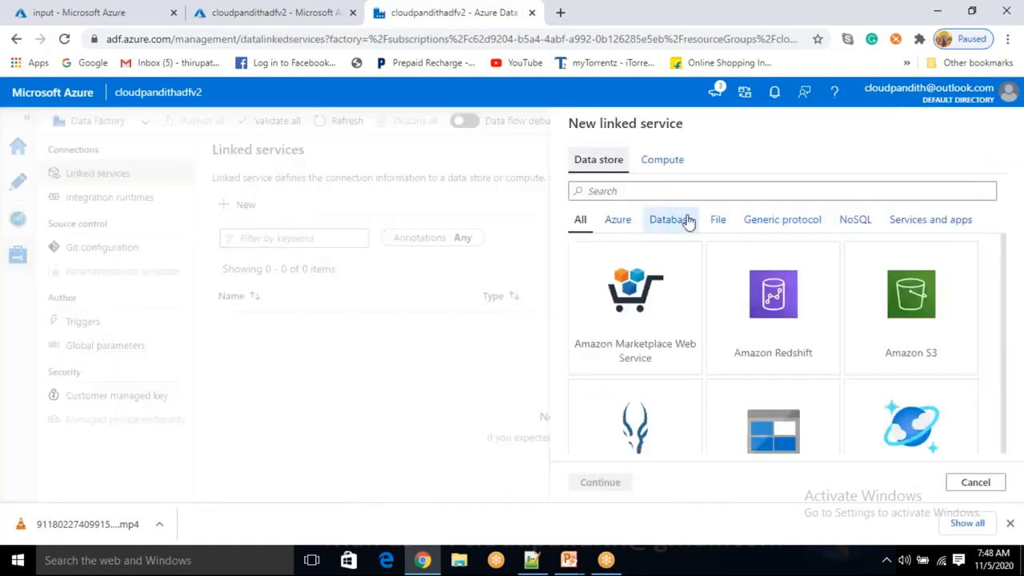
click(772, 400)
scroll(760, 321, down, 2)
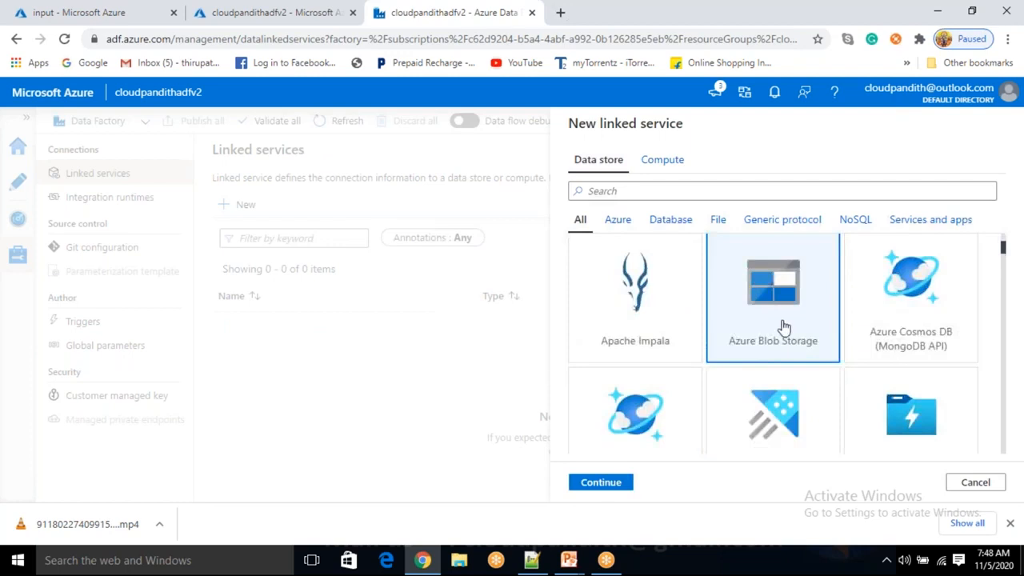
click(601, 483)
drag(676, 171, 528, 174)
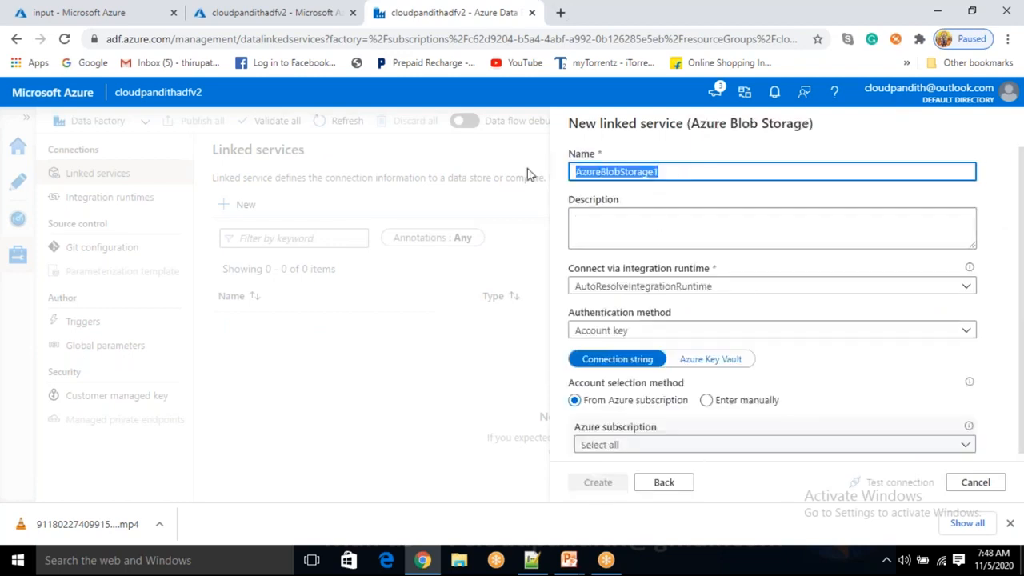
key(BackSpace)
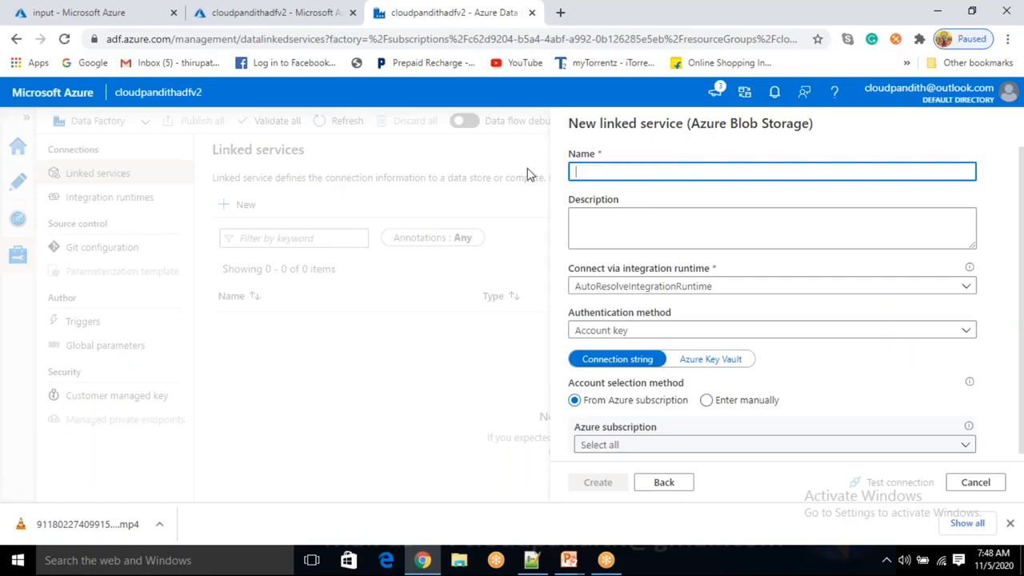
text(LS_ABS)
drag(589, 171, 620, 171)
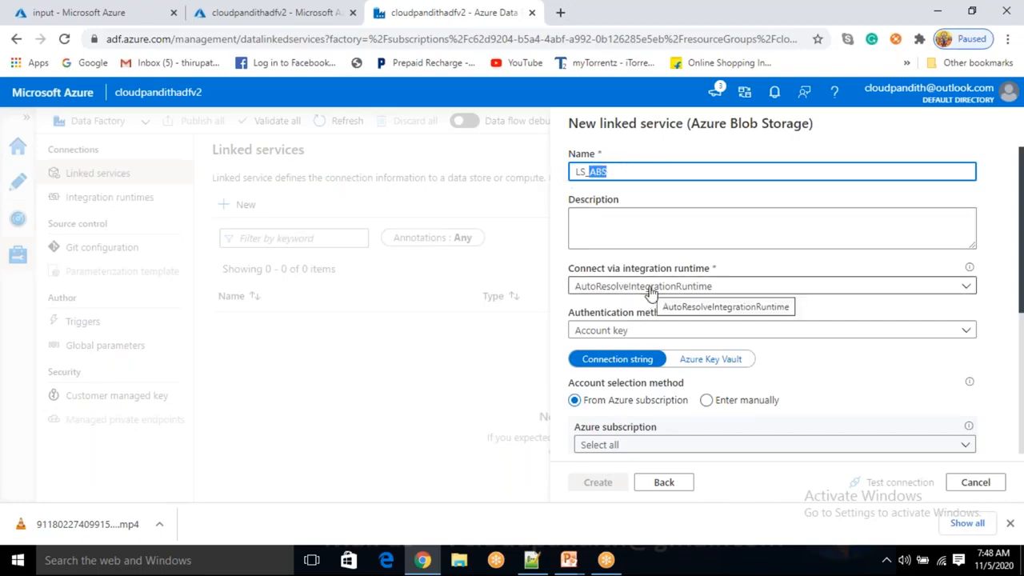
Review the linked service's authentication methods and choose Account key
scroll(654, 292, down, 1)
scroll(654, 292, down, 1)
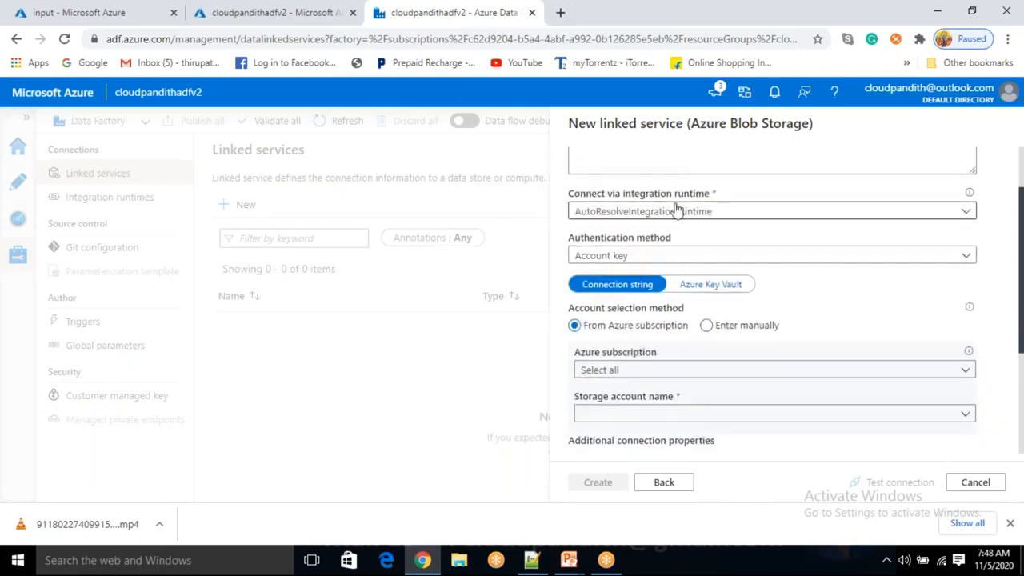
click(756, 31)
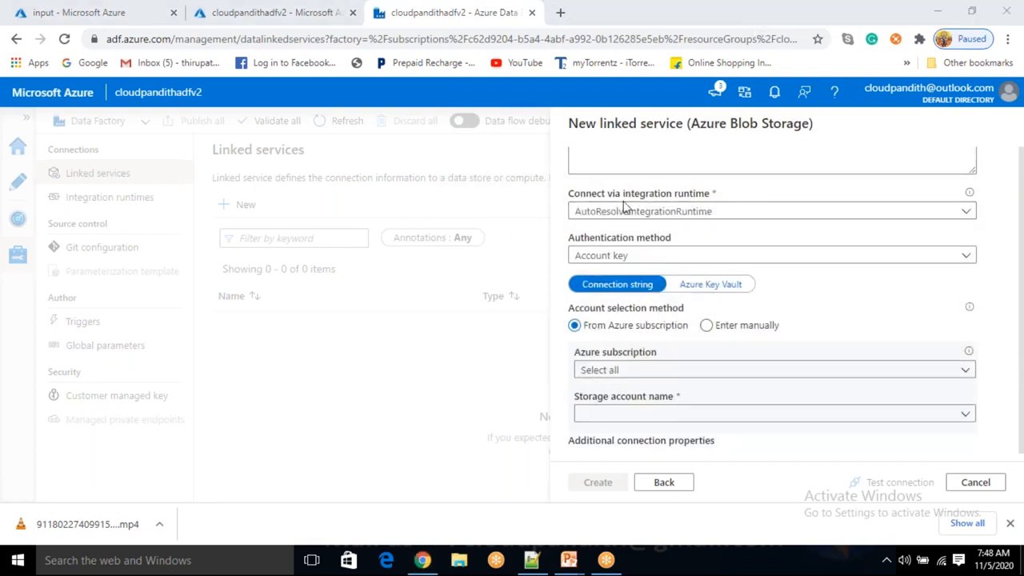
click(640, 256)
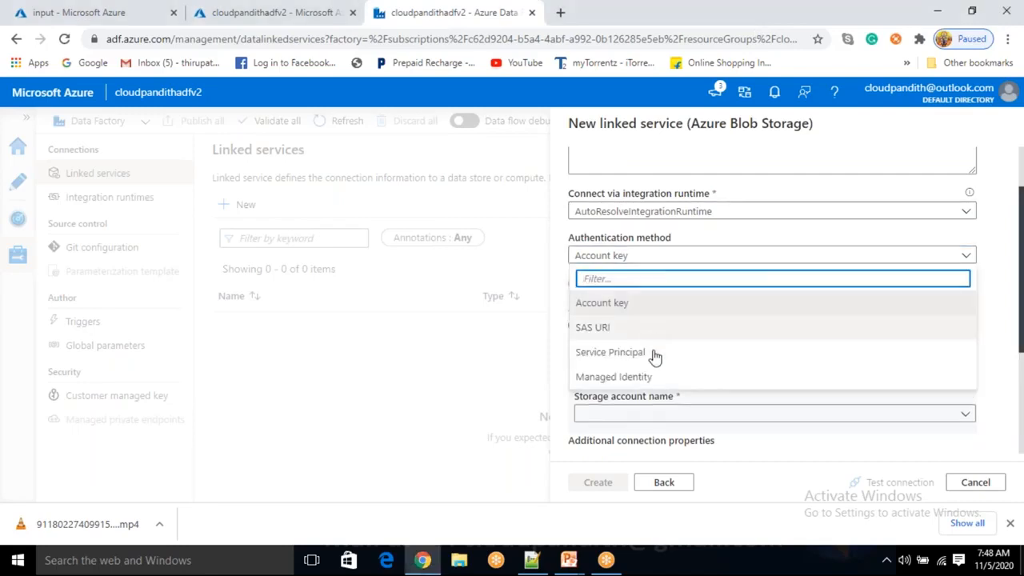
click(648, 302)
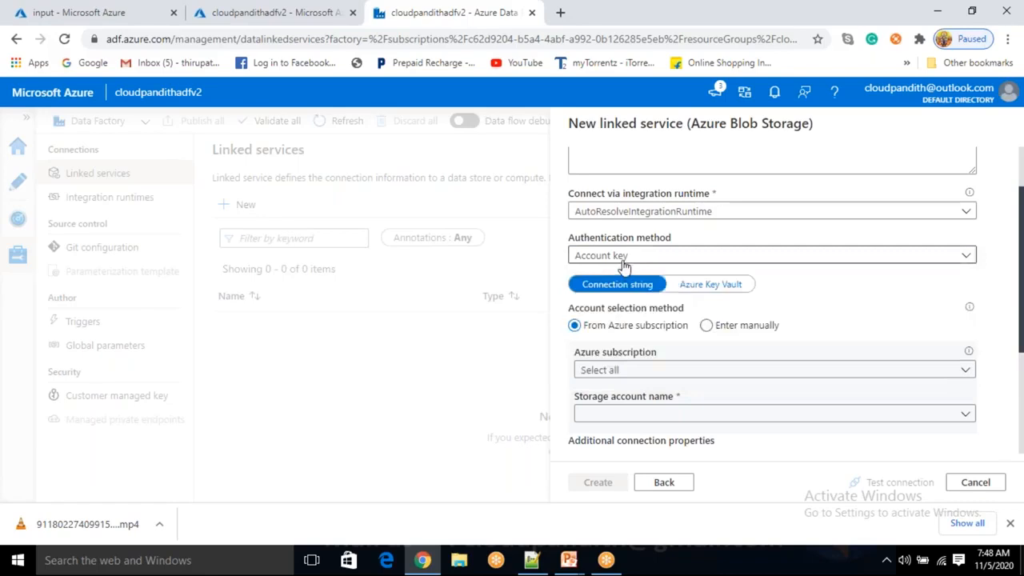
Select the Free Trial subscription and the cloudpandithcust storage account for the linked service
scroll(624, 248, down, 2)
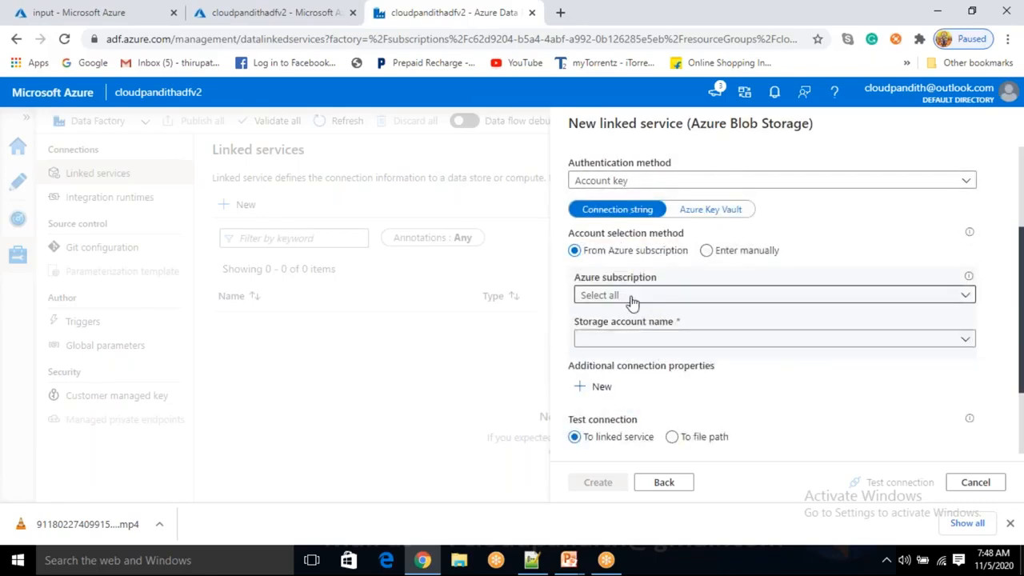
click(633, 297)
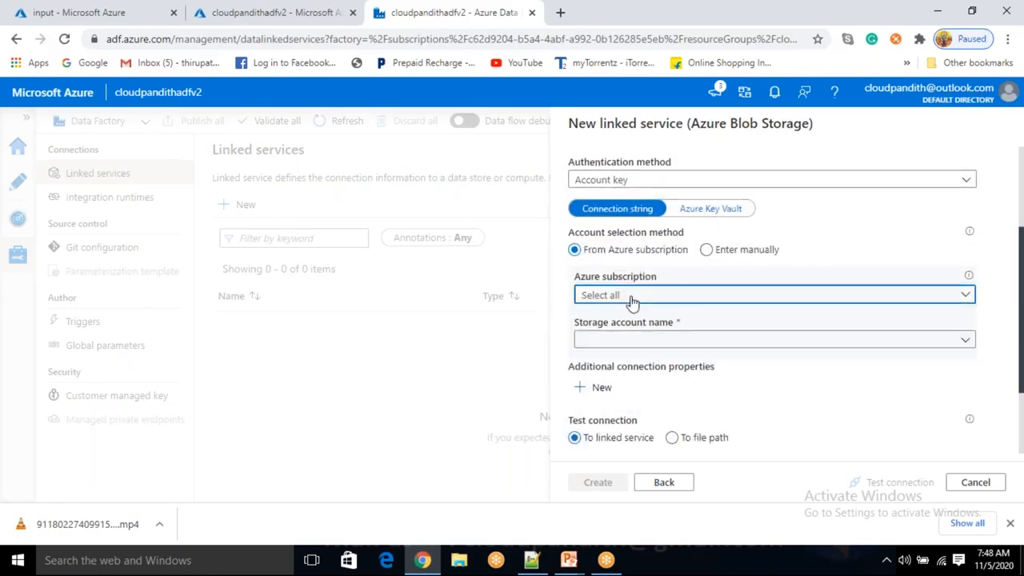
click(706, 250)
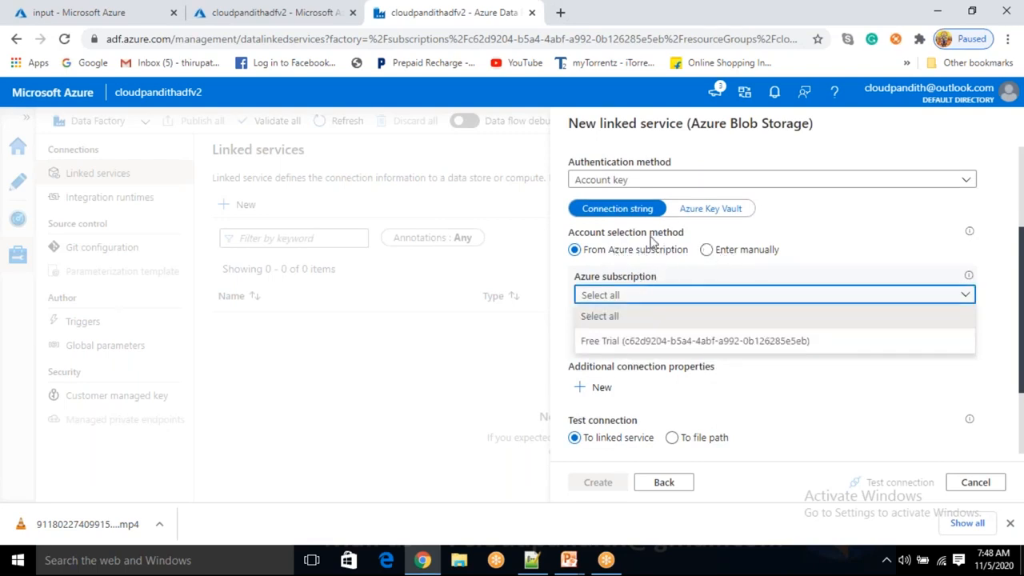
click(652, 350)
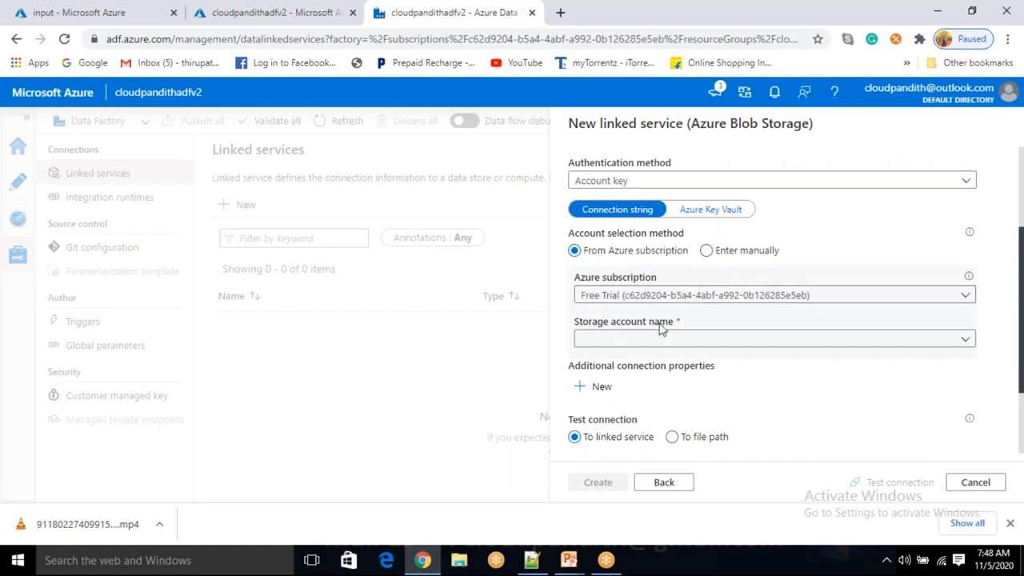
click(645, 343)
click(642, 360)
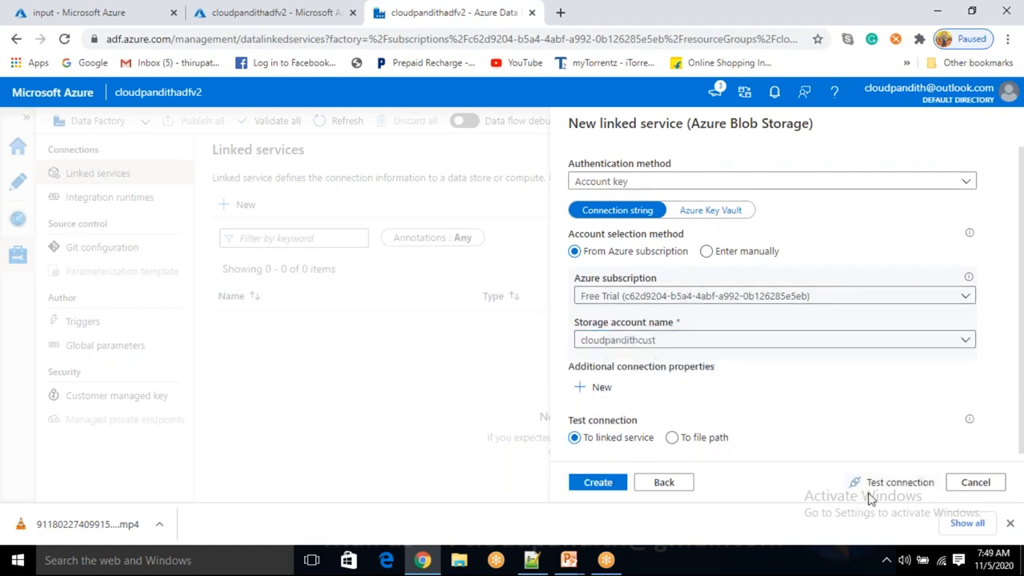
Test the connection of the LS_ABS linked service and create it
click(889, 484)
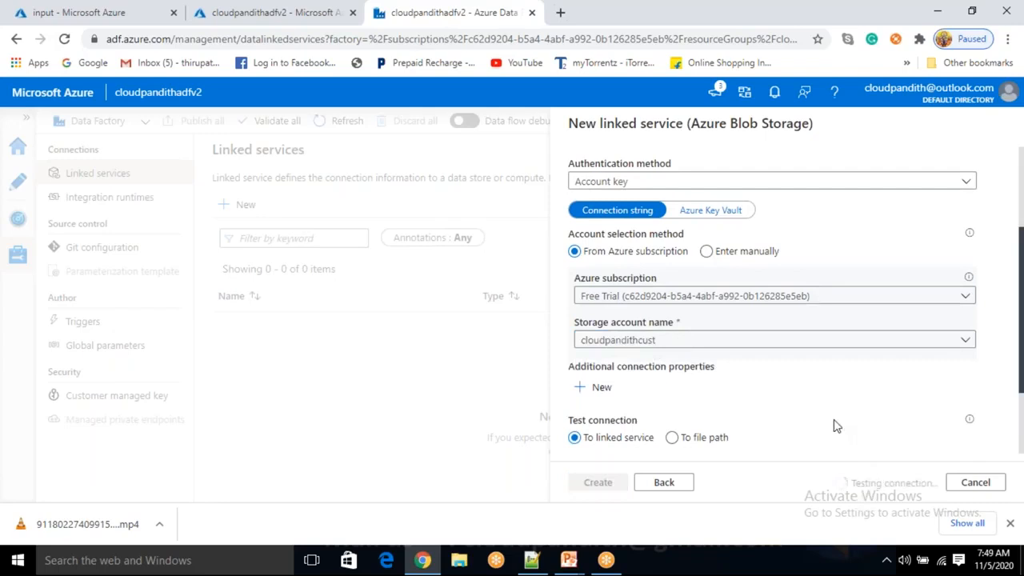
scroll(707, 399, down, 1)
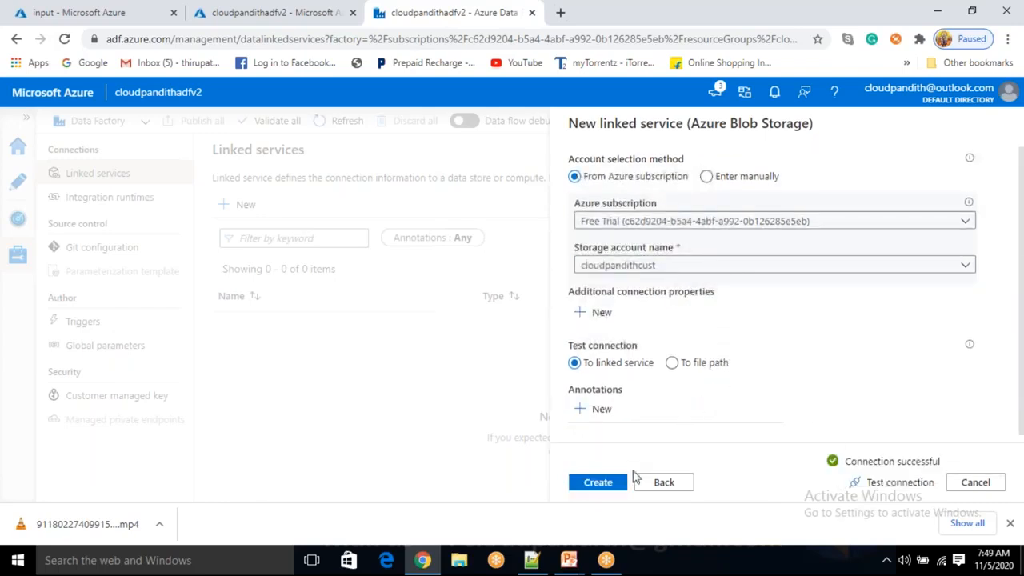
click(617, 484)
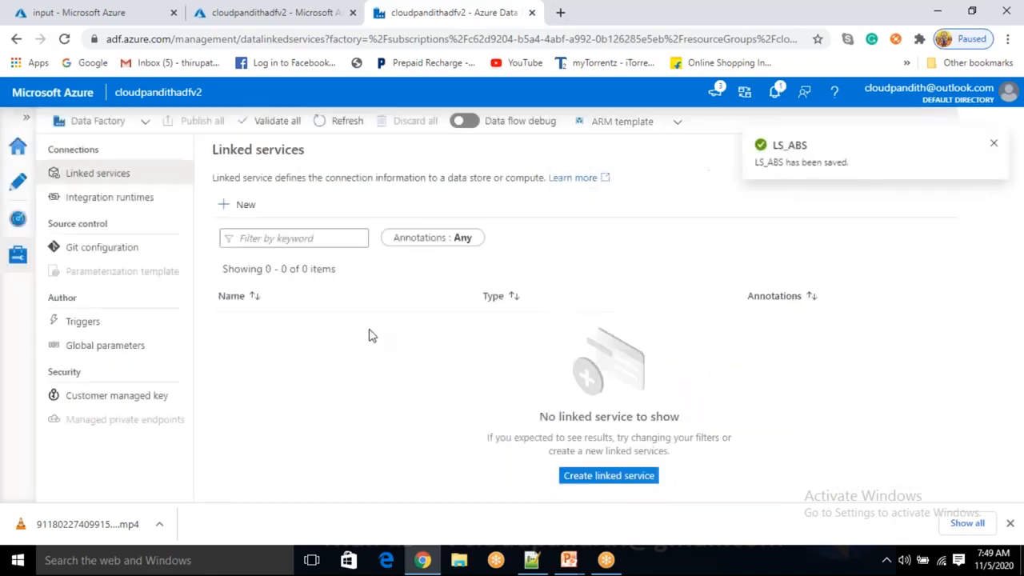
Start a new dataset on Azure Blob Storage with the DelimitedText format
click(17, 186)
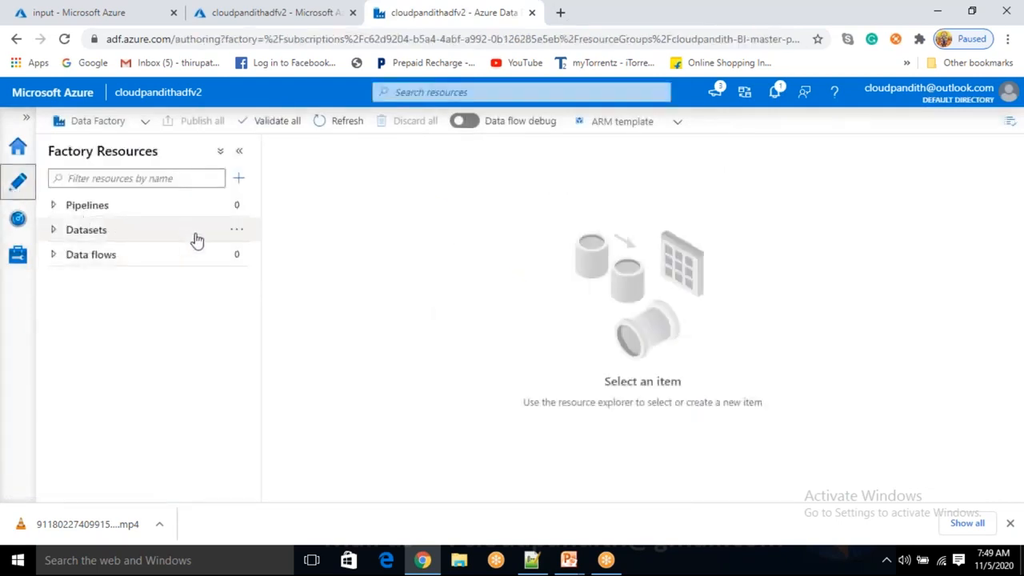
click(237, 231)
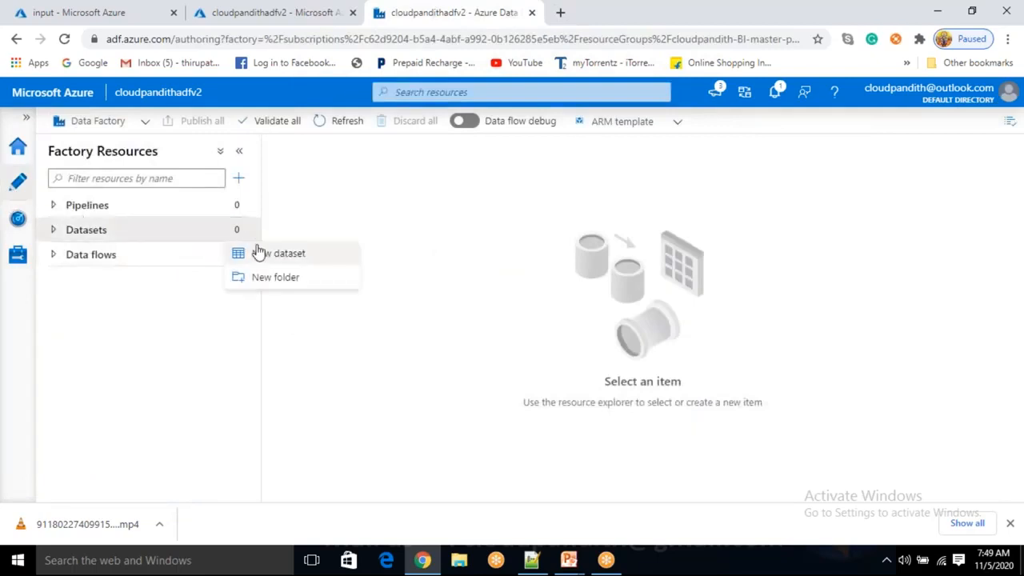
click(263, 251)
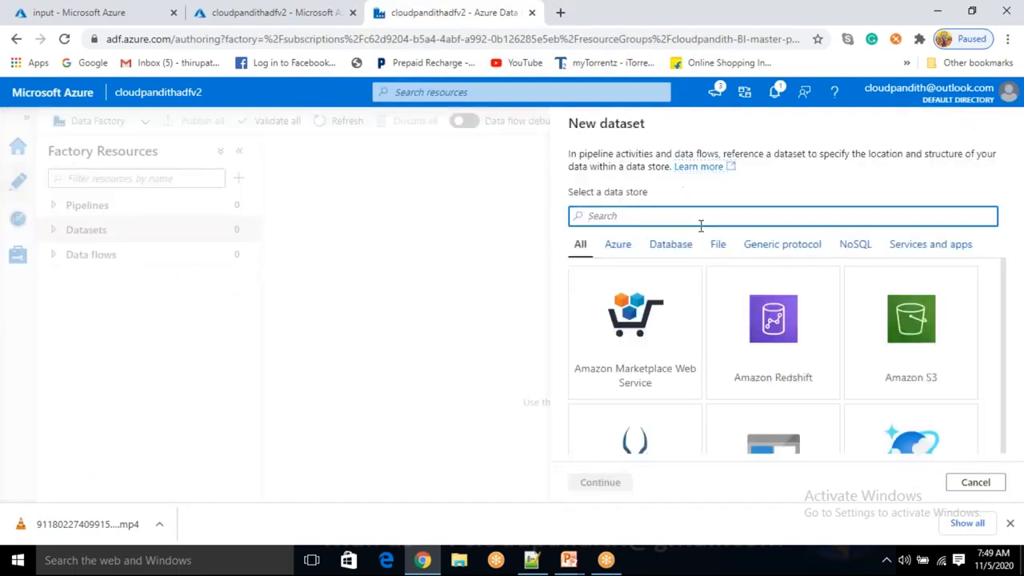
scroll(800, 373, down, 2)
click(795, 375)
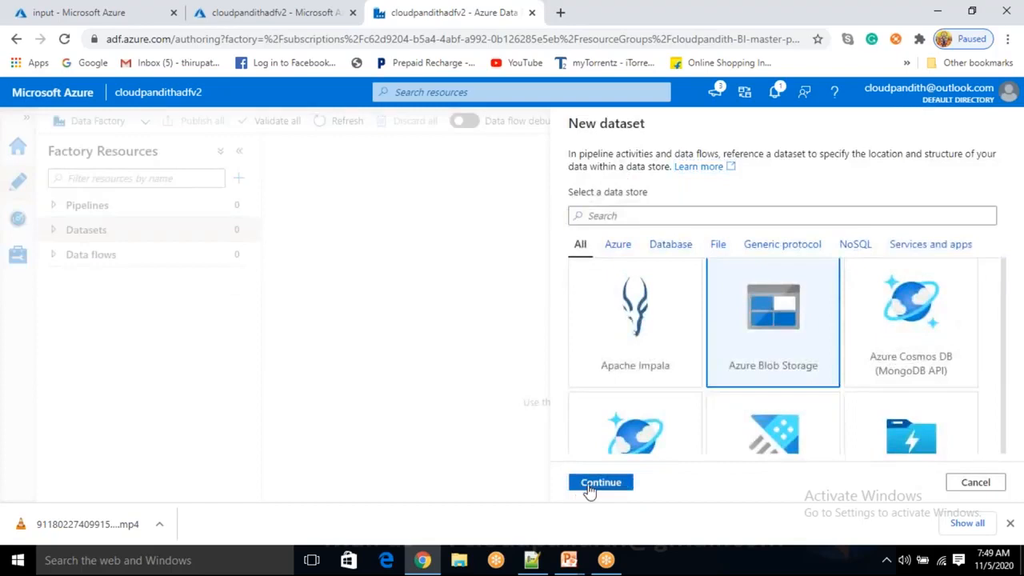
click(602, 483)
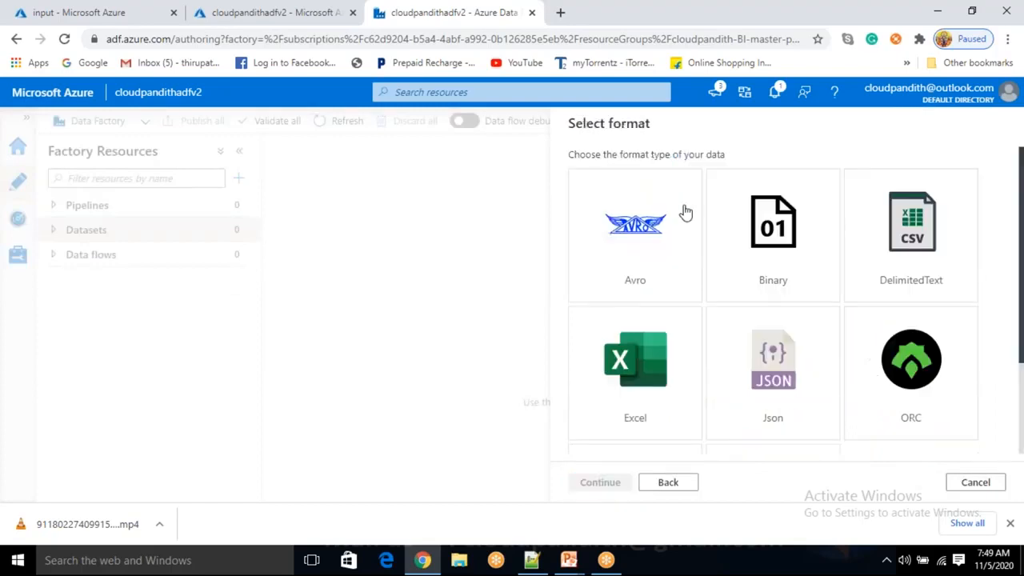
click(933, 243)
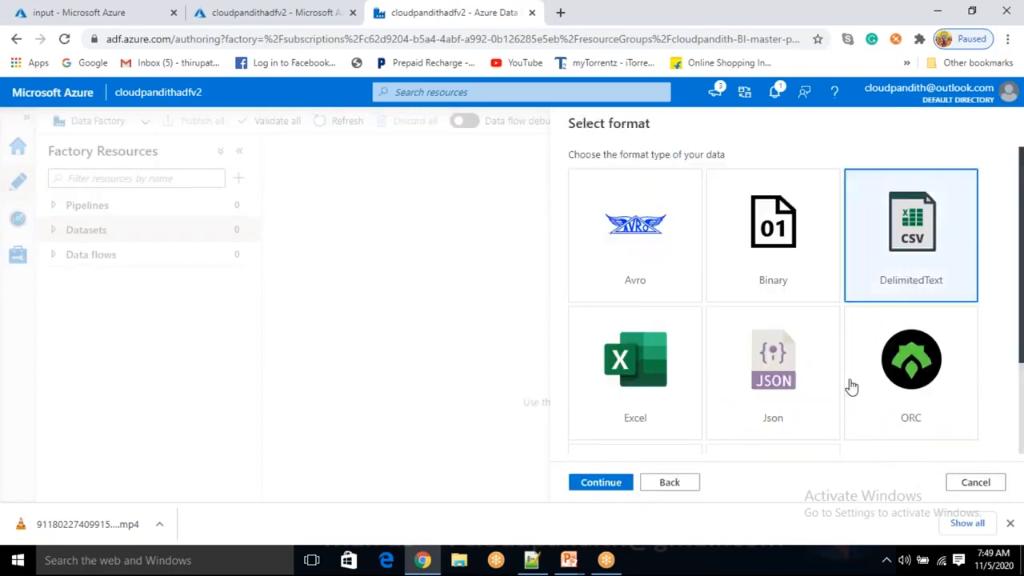
click(602, 482)
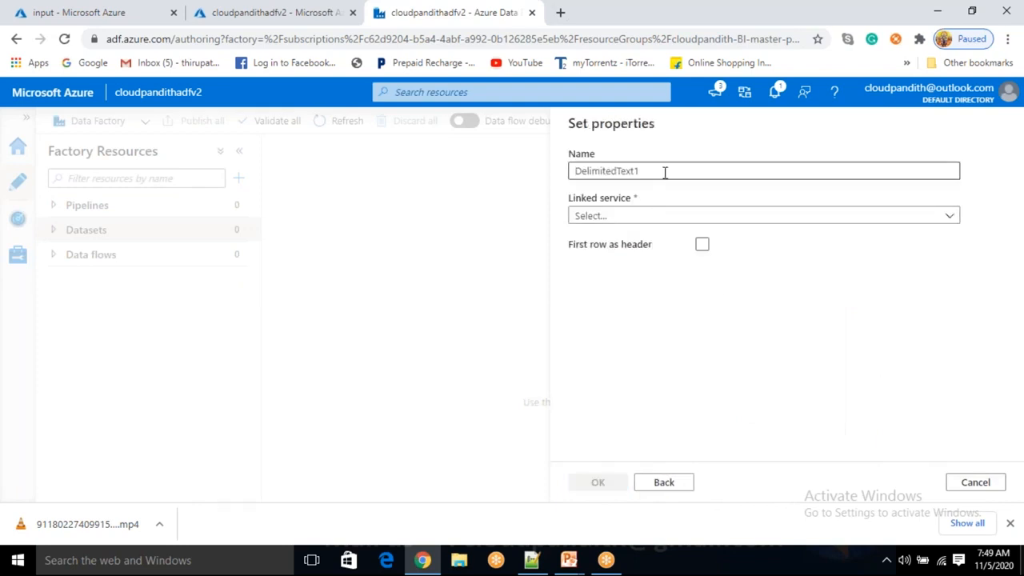
Name the dataset ds_abs_multi_csv and choose LS_ABS as its linked service
drag(664, 171, 549, 168)
key(BackSpace)
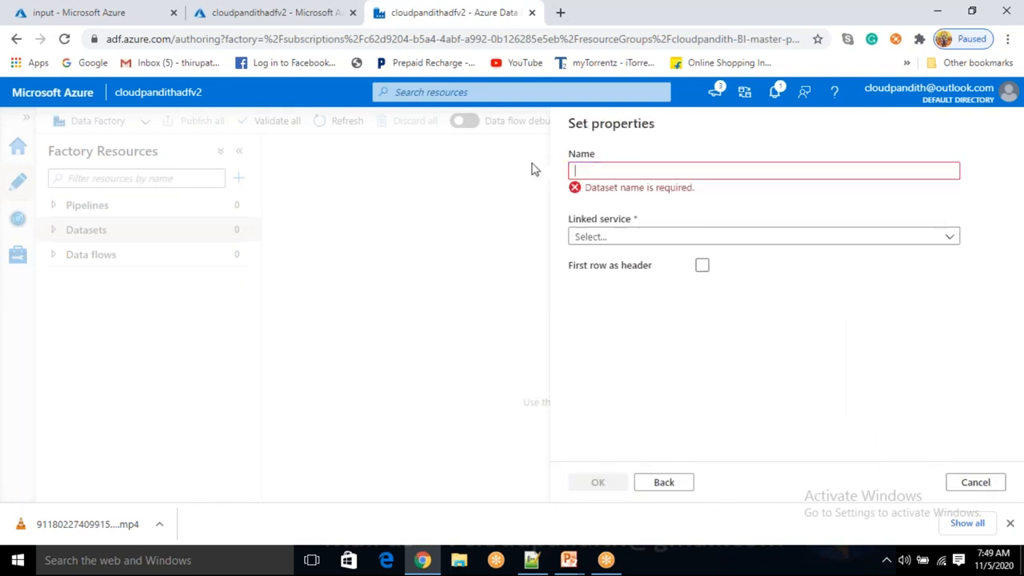
text(ds_abs_multi_csv)
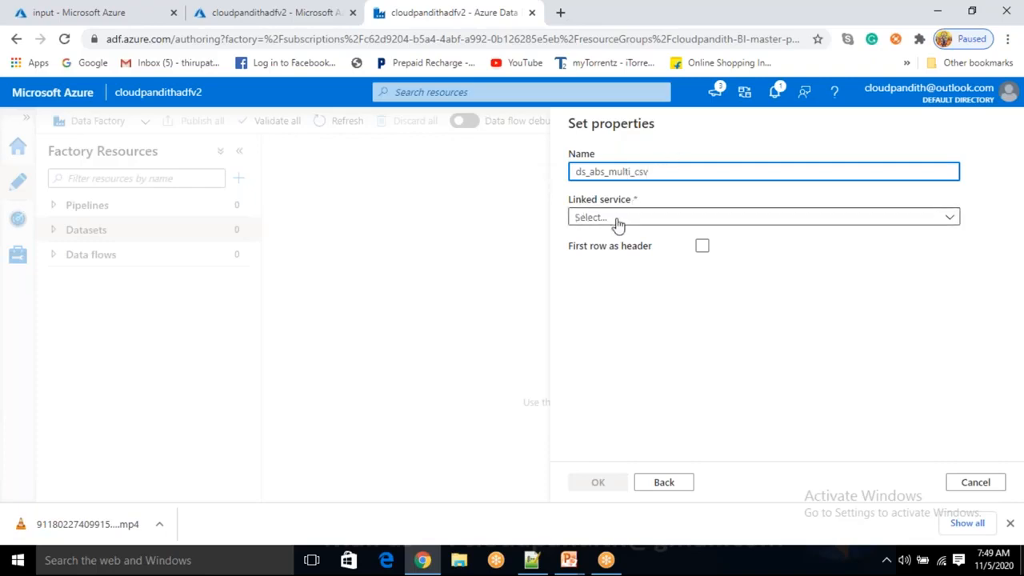
click(614, 218)
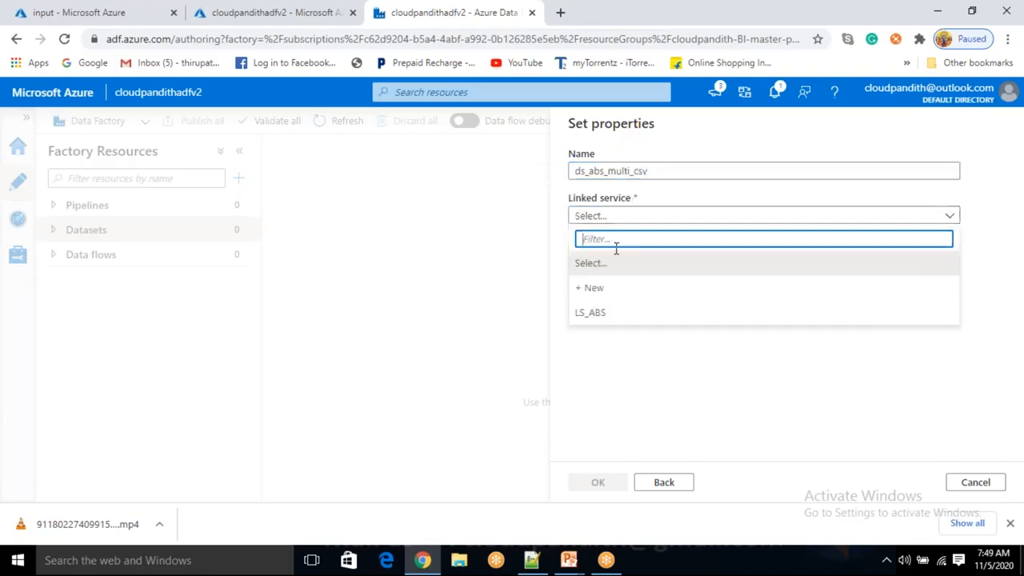
click(603, 313)
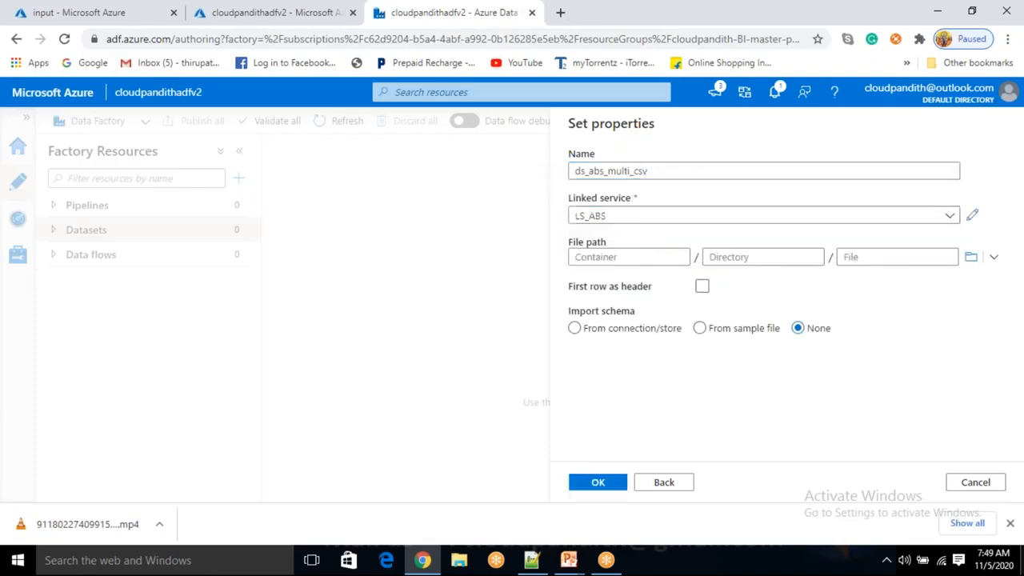
Insert "source_" into the dataset name so it reads ds_abs_source_multi_csv
click(652, 175)
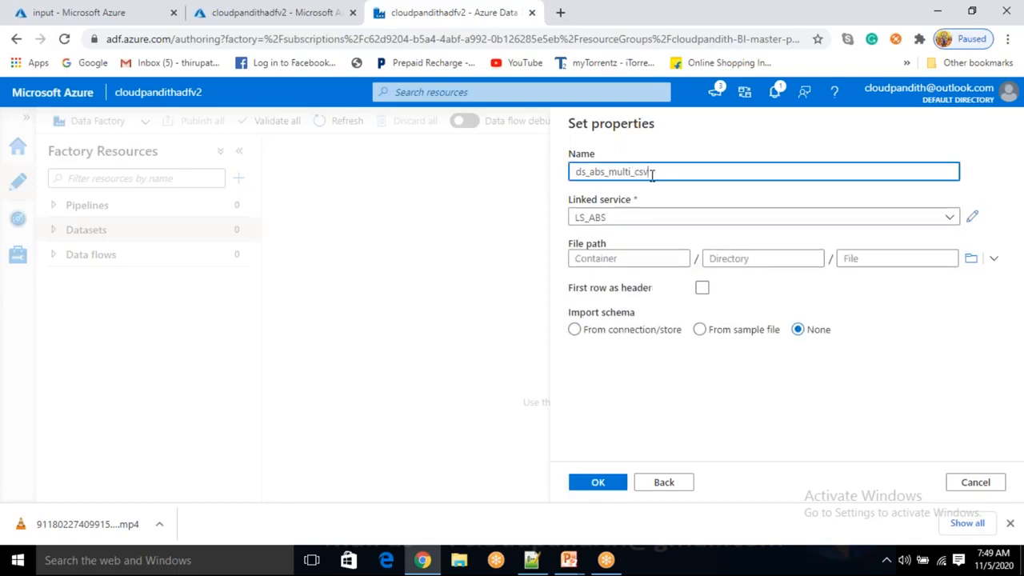
text(s)
double_click(581, 172)
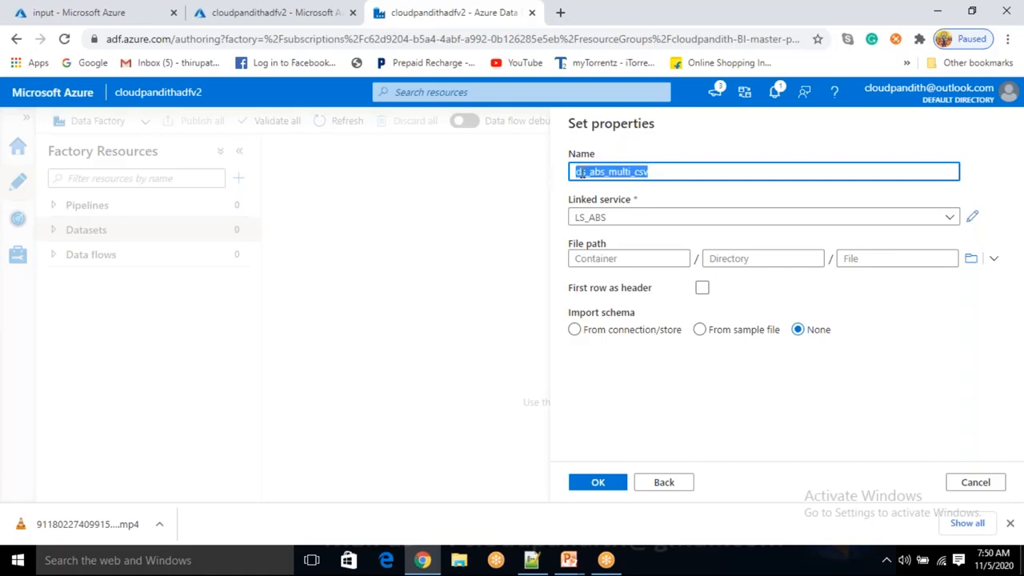
click(598, 170)
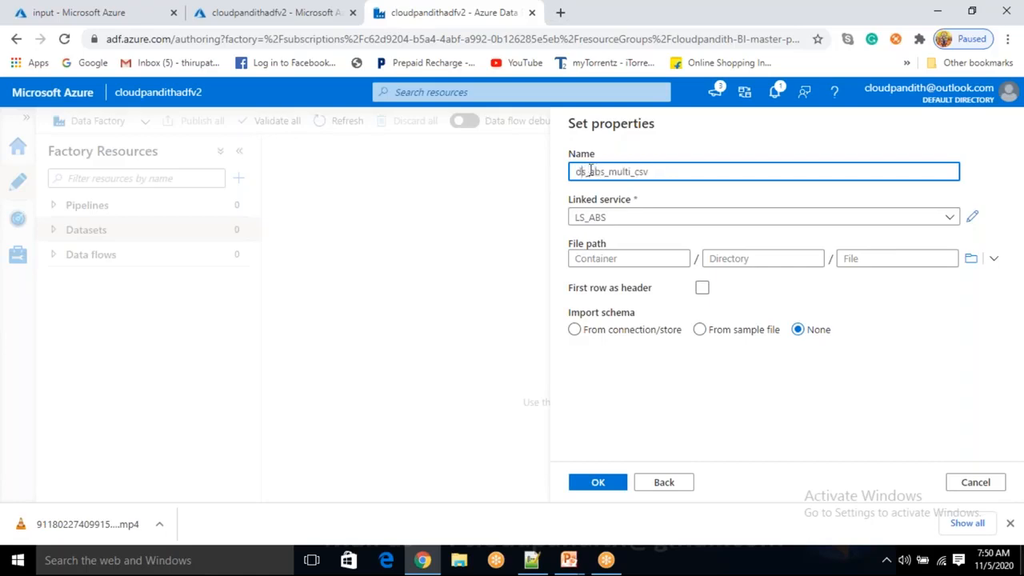
drag(595, 170, 648, 166)
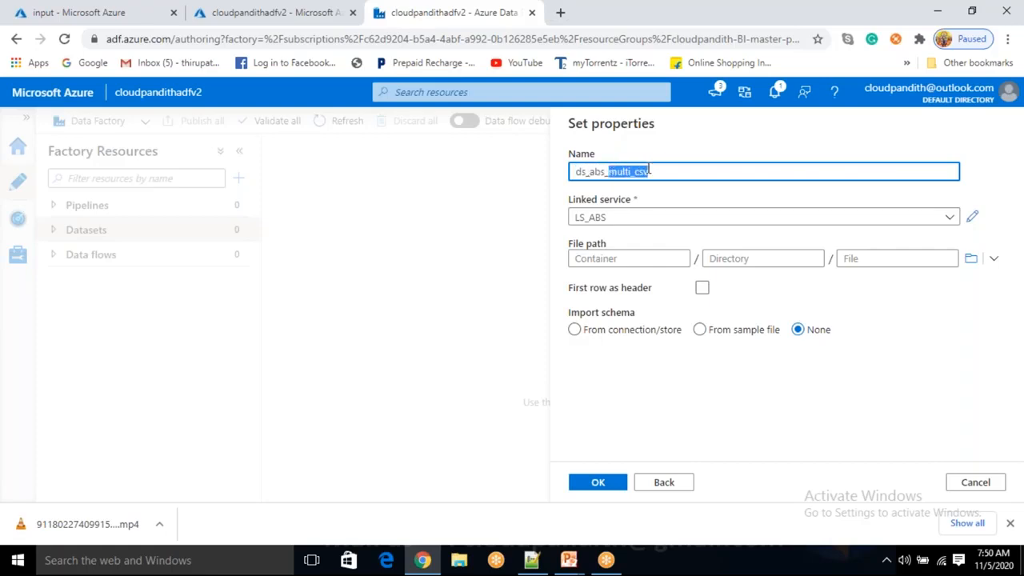
click(654, 171)
text(source_)
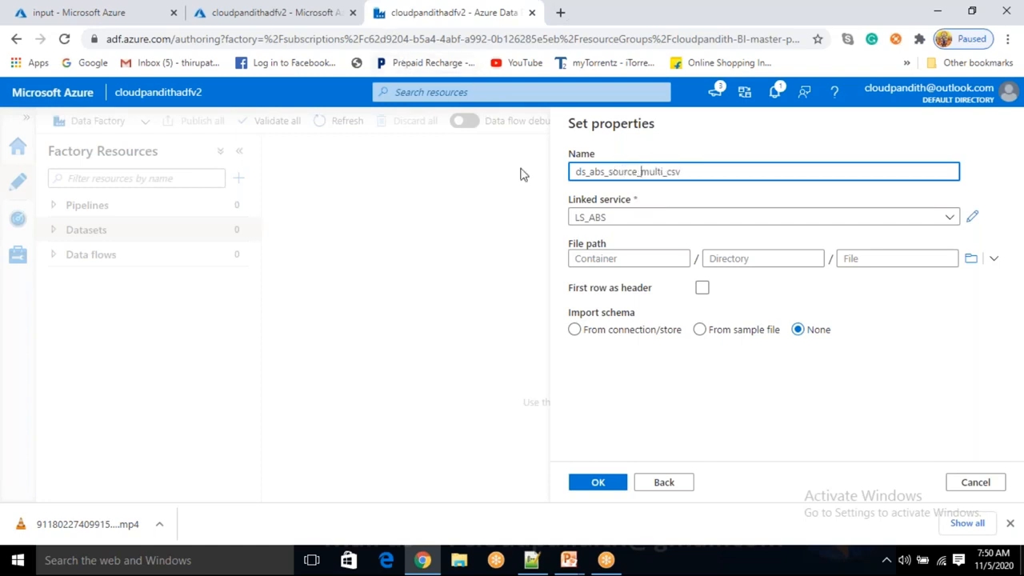
Set the source dataset's file path to the input container, leaving the directory and file empty
click(970, 258)
click(725, 214)
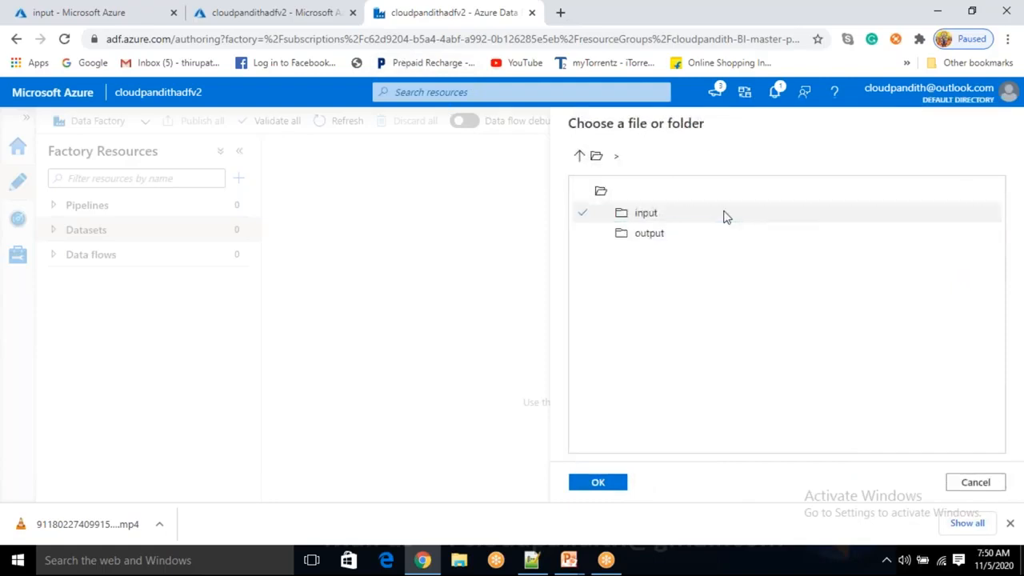
click(606, 488)
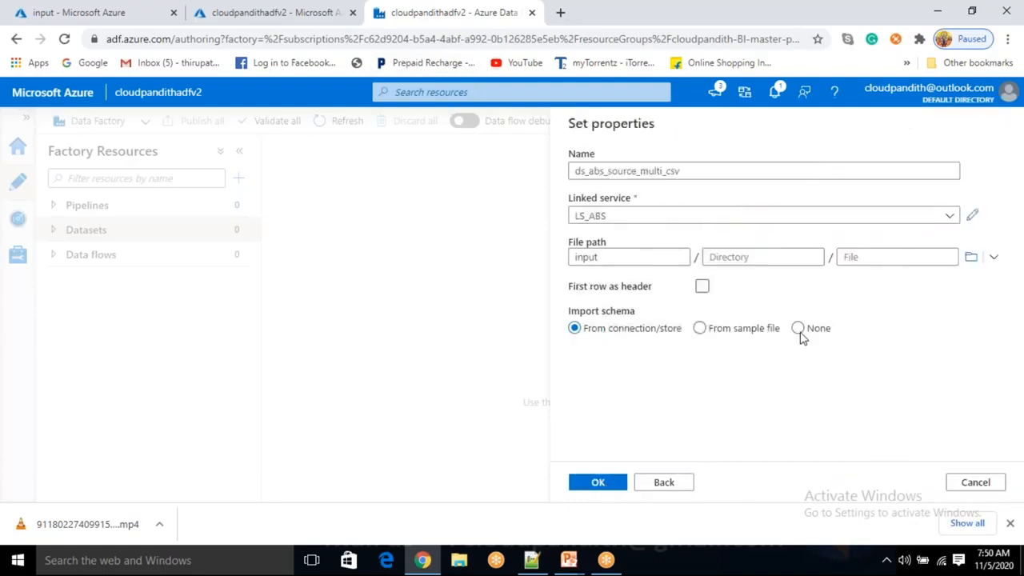
click(860, 258)
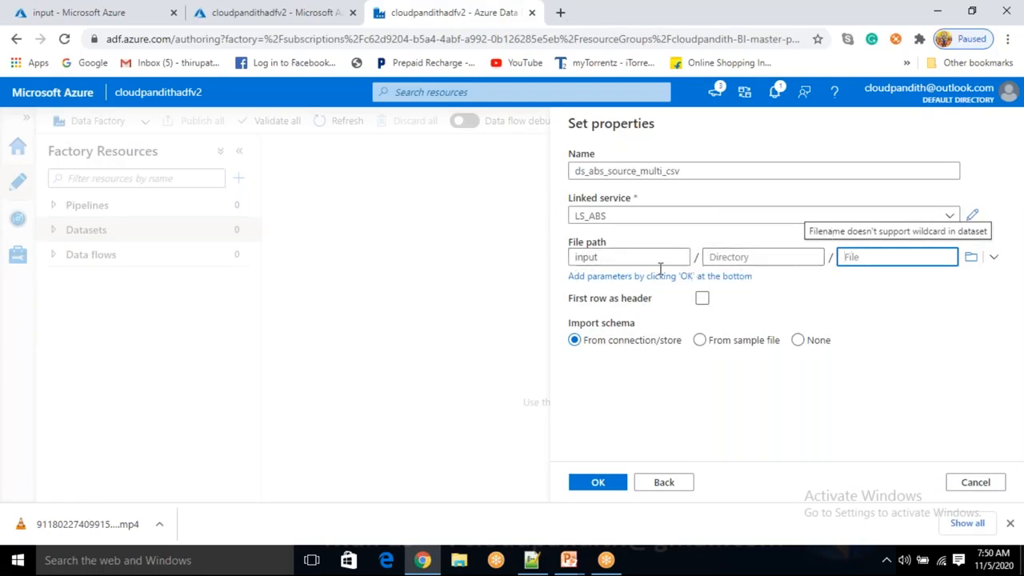
drag(622, 257, 672, 293)
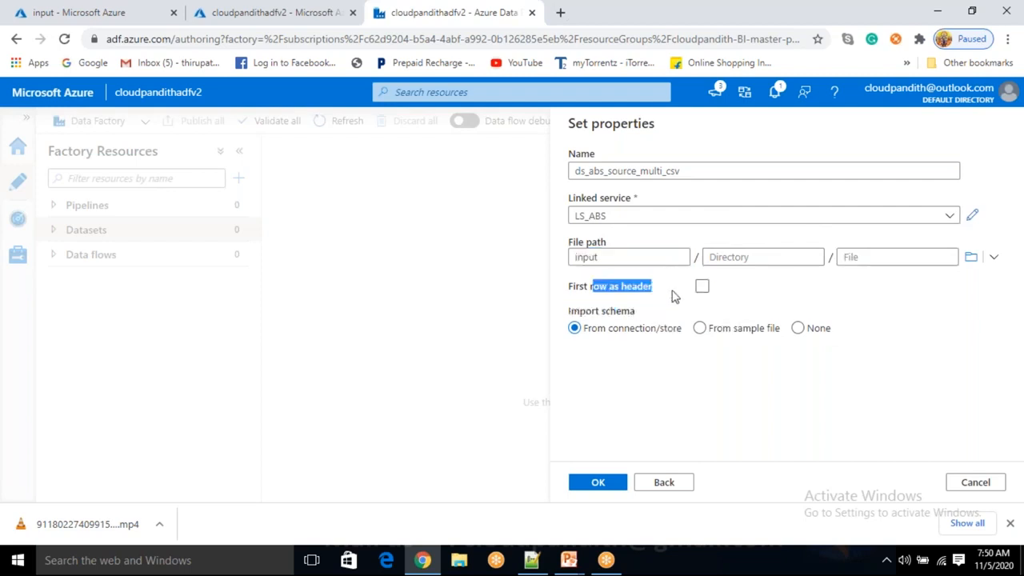
Use the first row as header, import the schema from connection/store, and create the source dataset
click(702, 287)
click(754, 285)
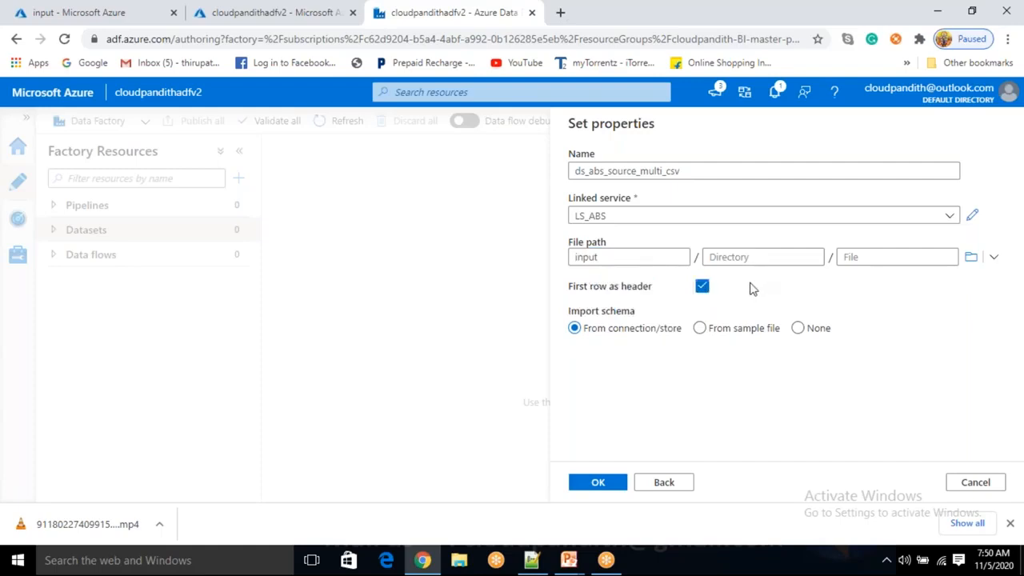
click(803, 333)
click(575, 329)
click(600, 485)
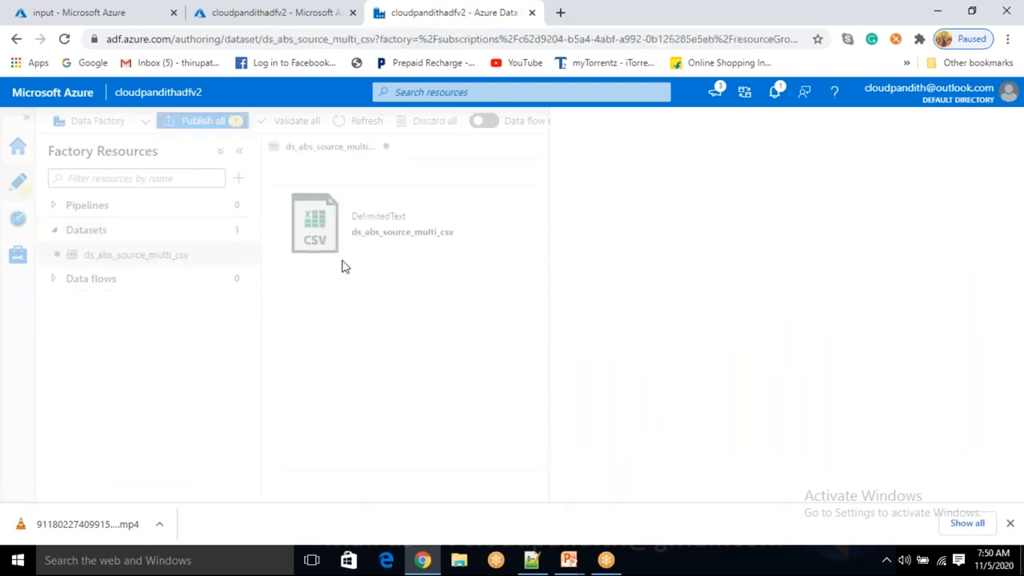
drag(523, 189, 604, 278)
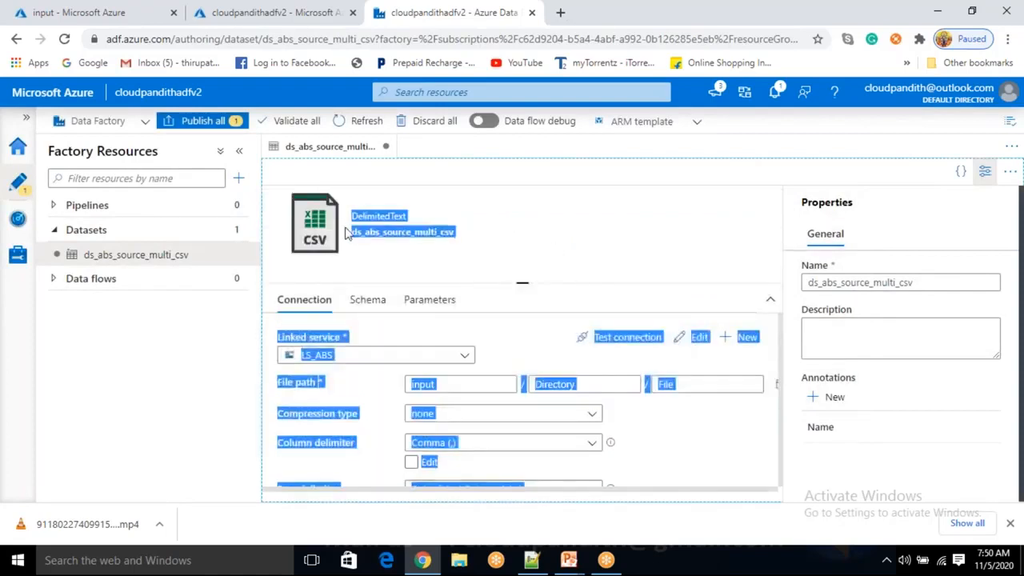
Start a second dataset on Azure Blob Storage in the DelimitedText format
click(247, 232)
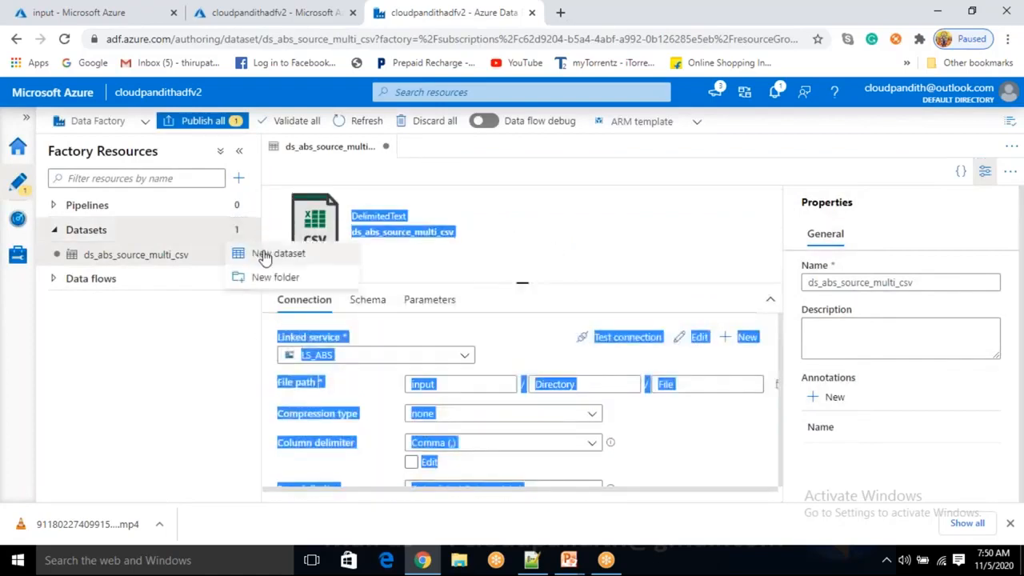
click(266, 253)
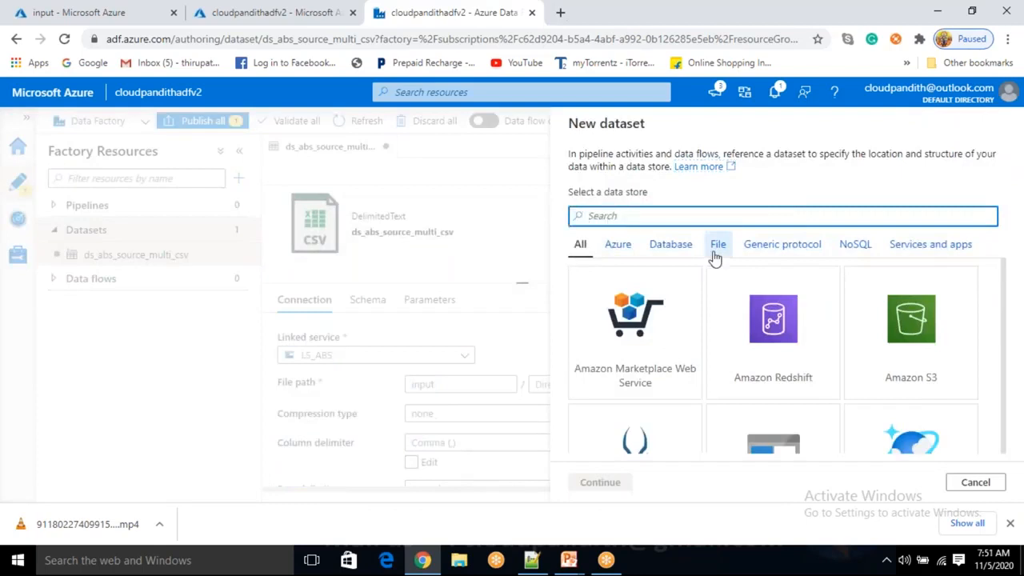
scroll(770, 384, down, 1)
click(768, 396)
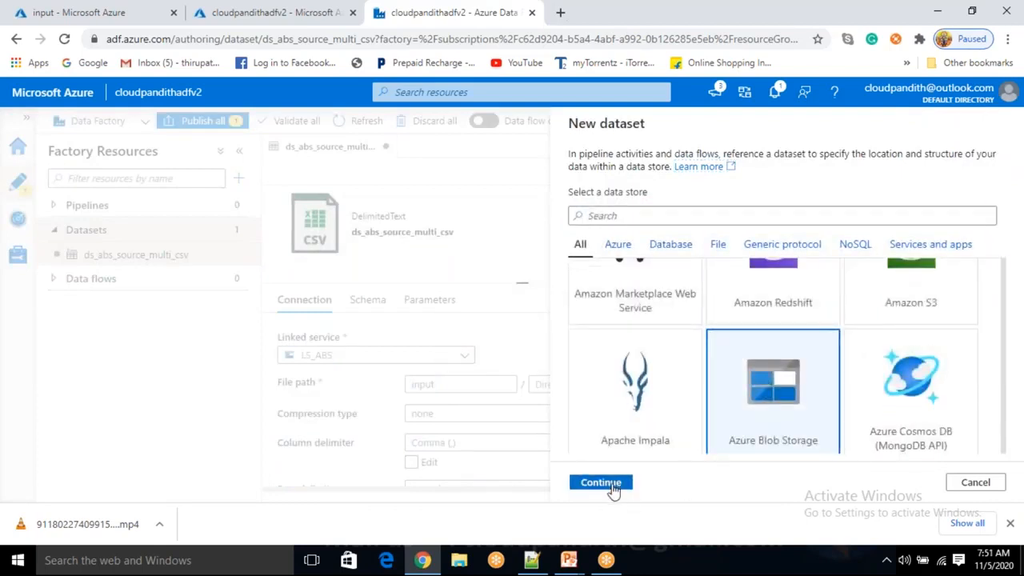
click(606, 483)
click(912, 240)
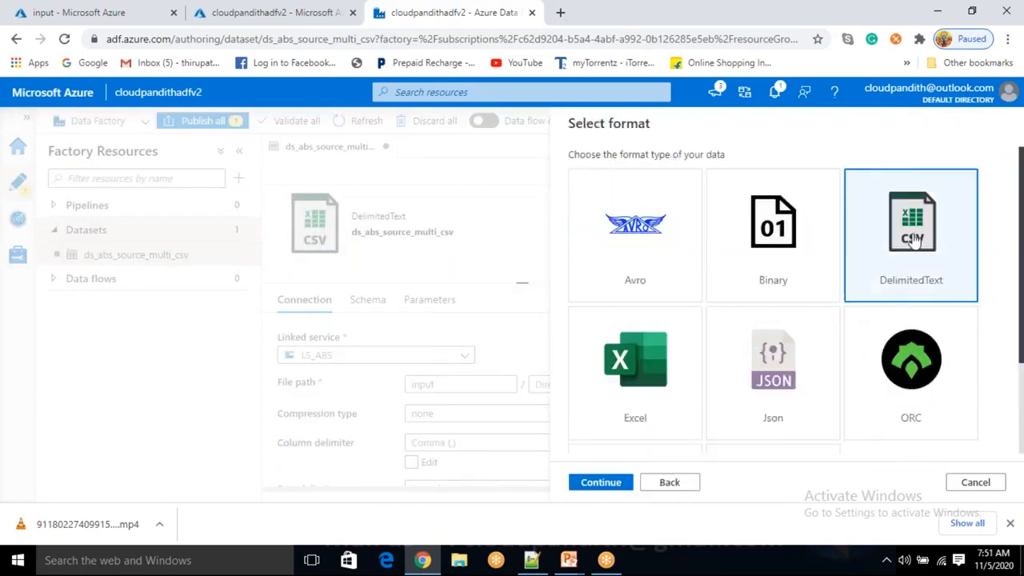
click(619, 482)
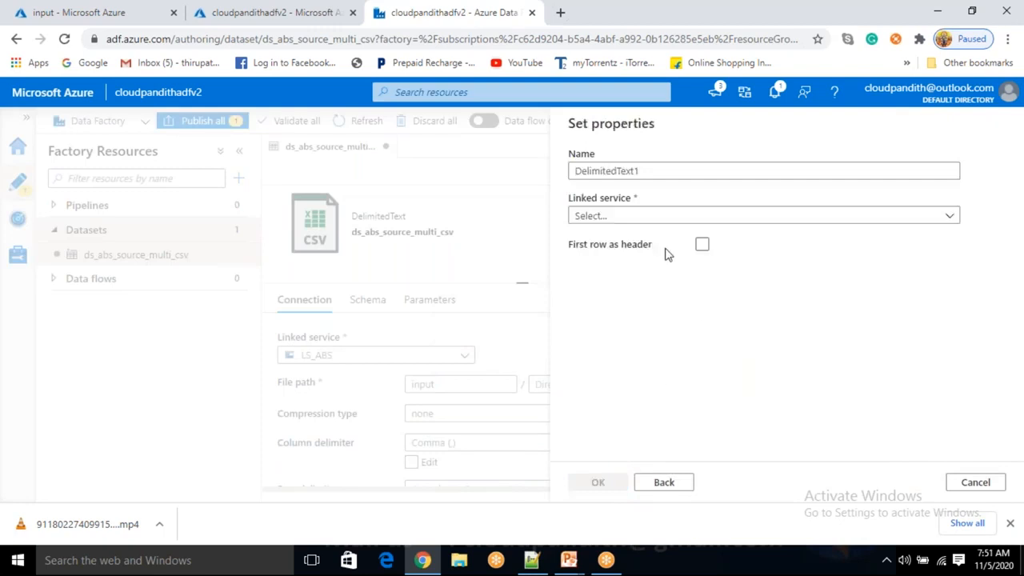
Name the second dataset ds_abs_sink_multi_csv and choose LS_ABS as its linked service
drag(661, 171, 567, 172)
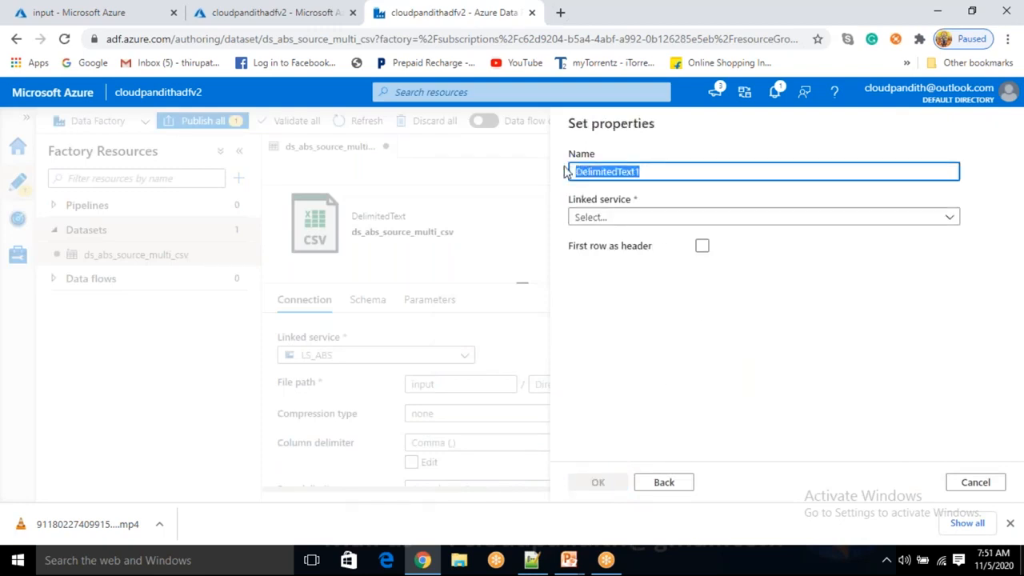
key(BackSpace)
text(ds_abs_sink_multi_csv)
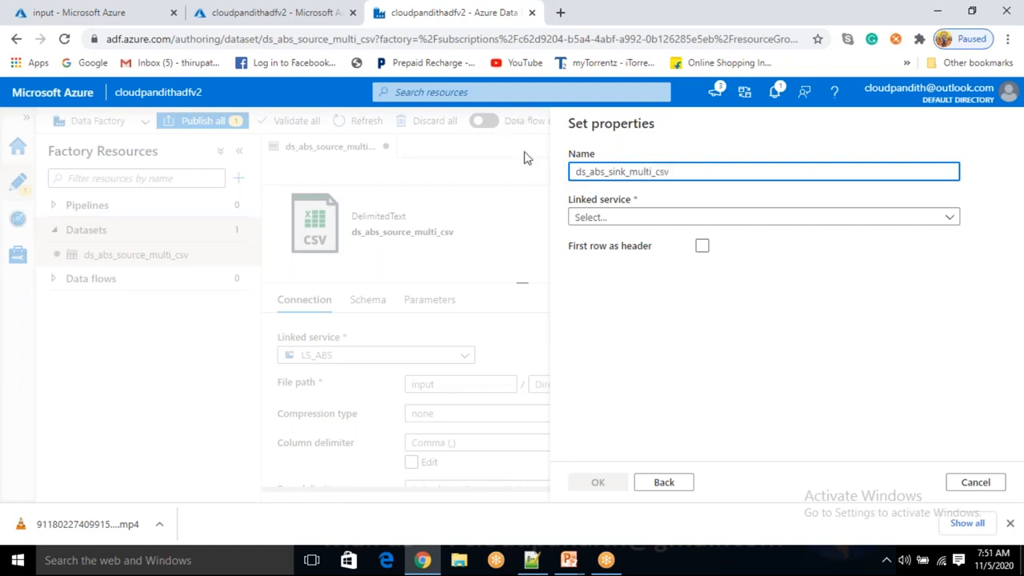
click(632, 218)
click(599, 313)
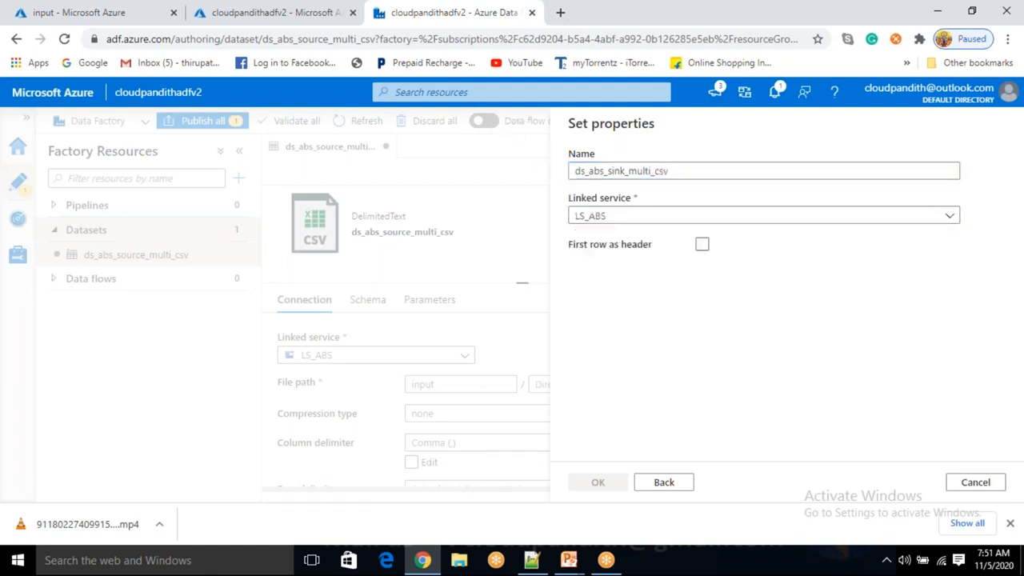
Point the sink dataset to the output container, use the first row as header, and create it
click(970, 257)
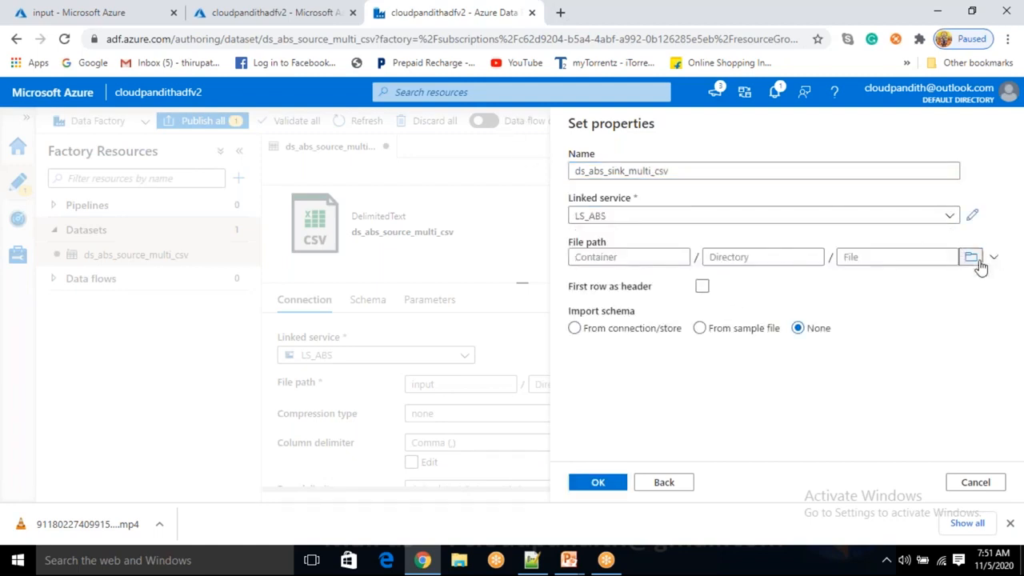
click(660, 234)
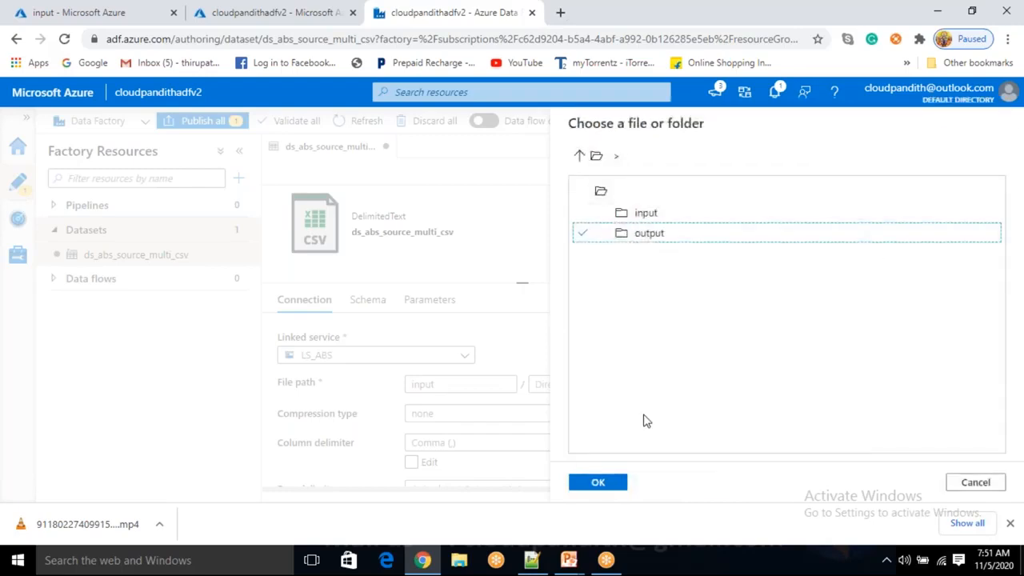
click(599, 483)
click(702, 286)
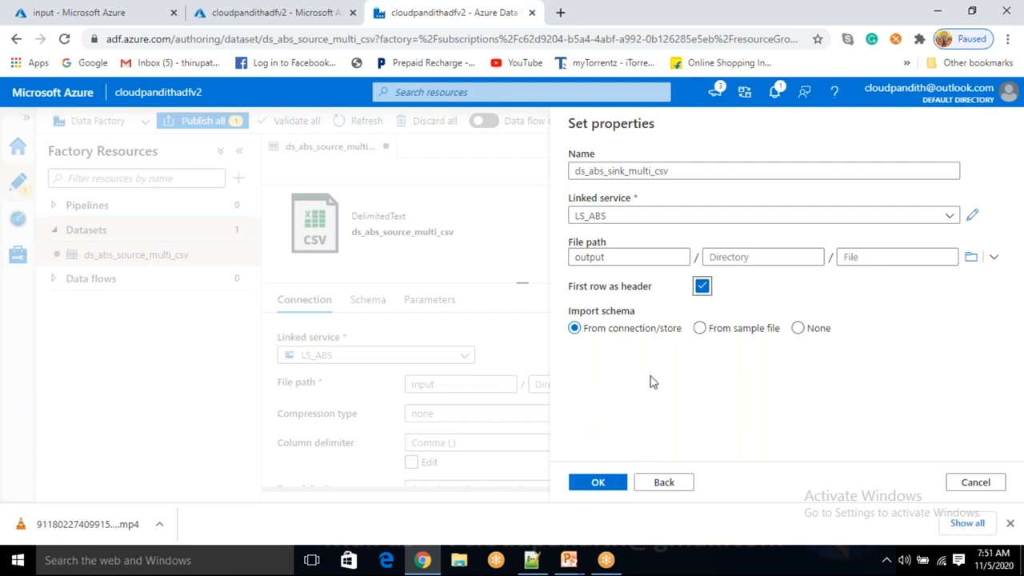
click(609, 488)
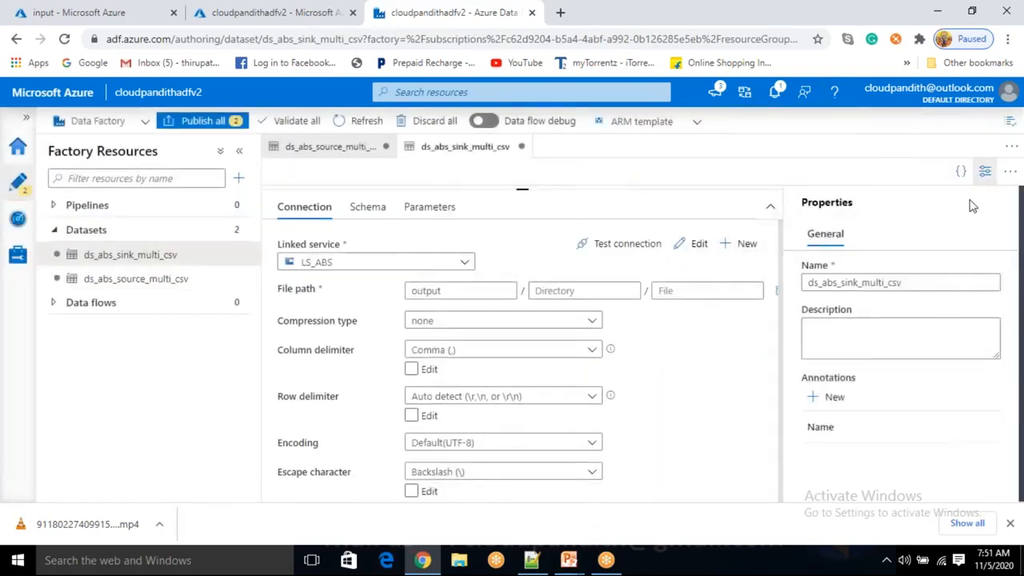
Create a pipeline named pl_data_ds_abs_source_multi_csv_to_ds_abs_sink_multi_csv
drag(524, 187, 483, 427)
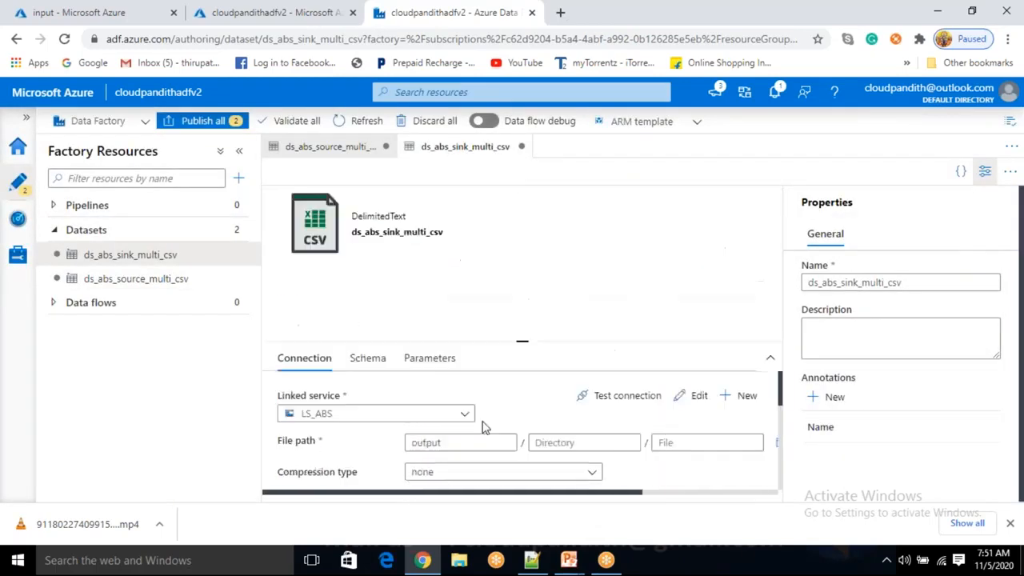
click(239, 177)
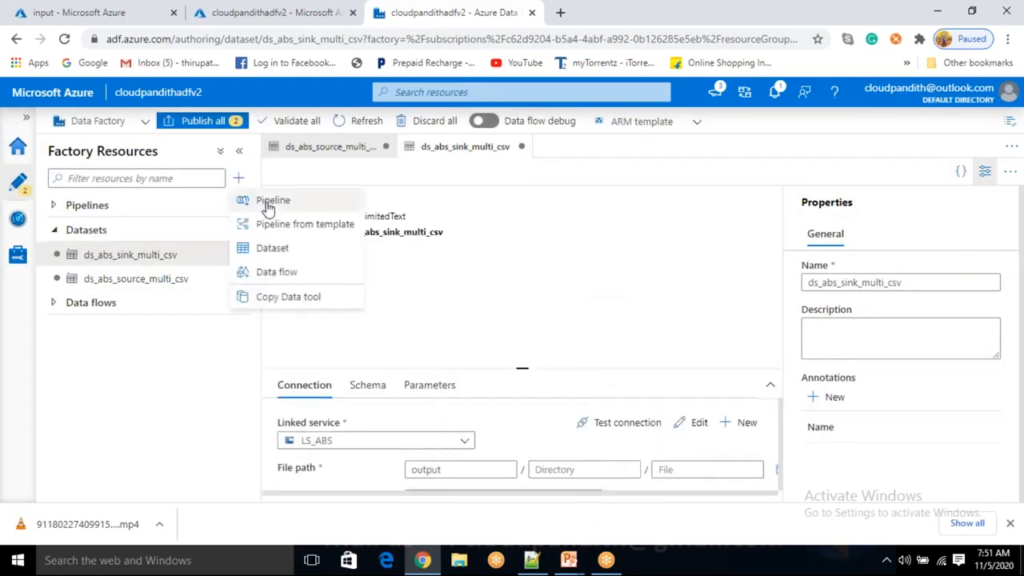
click(269, 204)
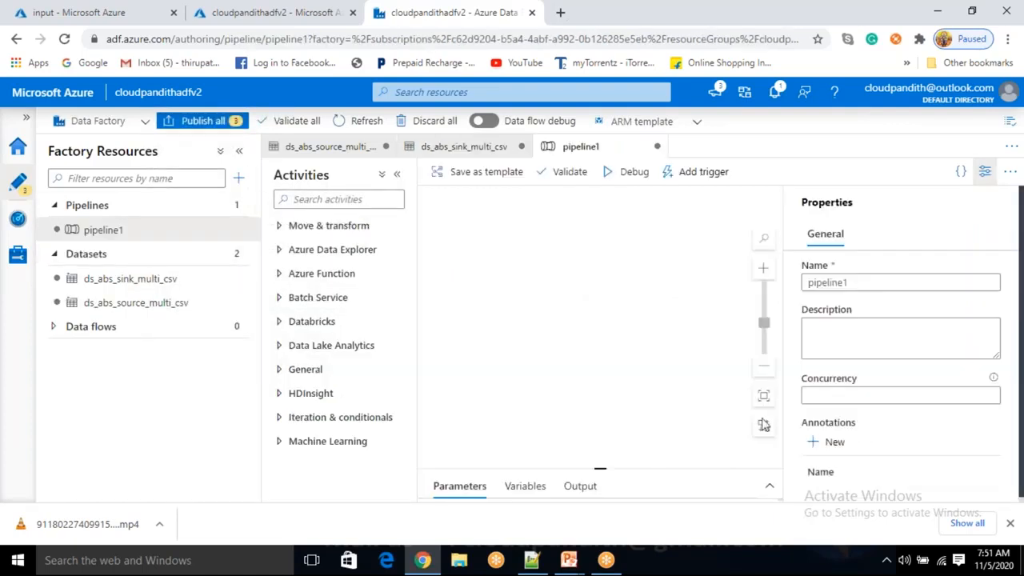
double_click(860, 284)
key(BackSpace)
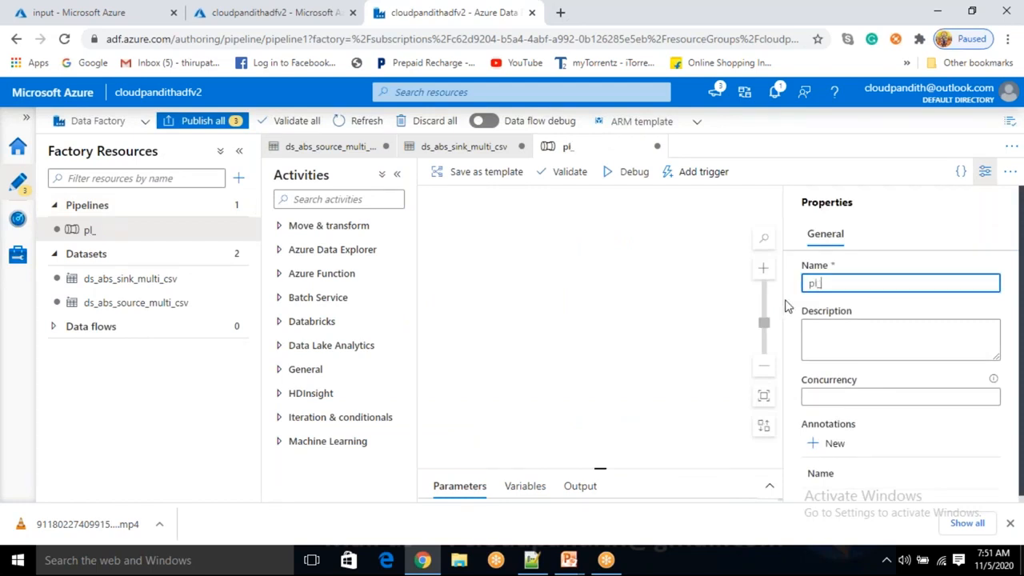
text(pl_data_ds_abs)
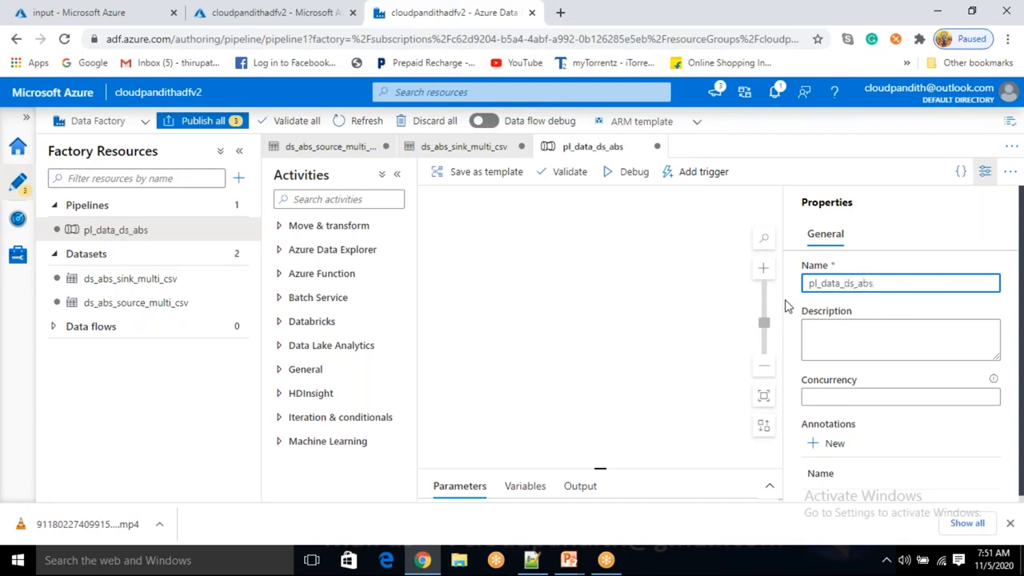
text(_source_multi_csv_to_)
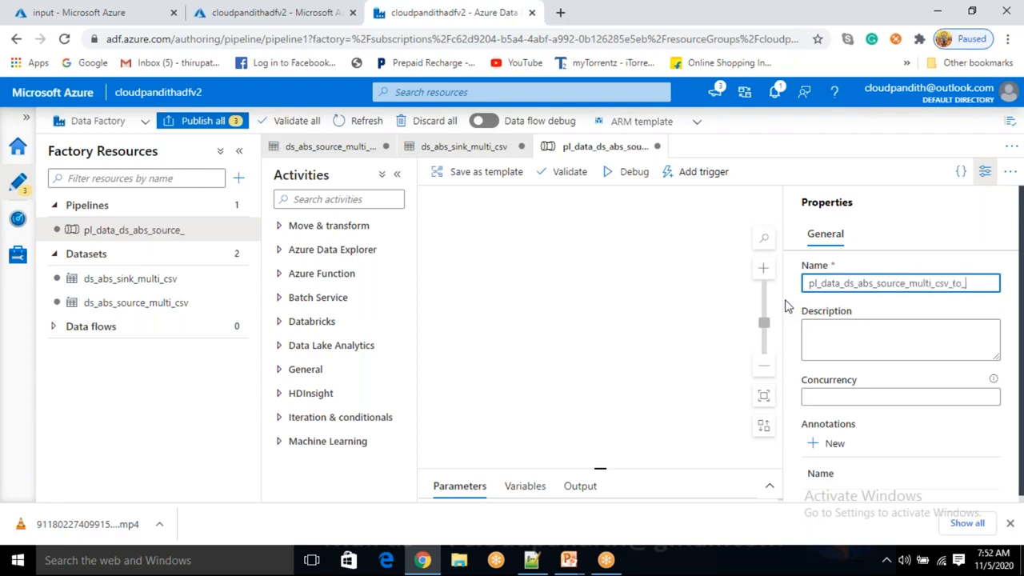
text(ds_abs_)
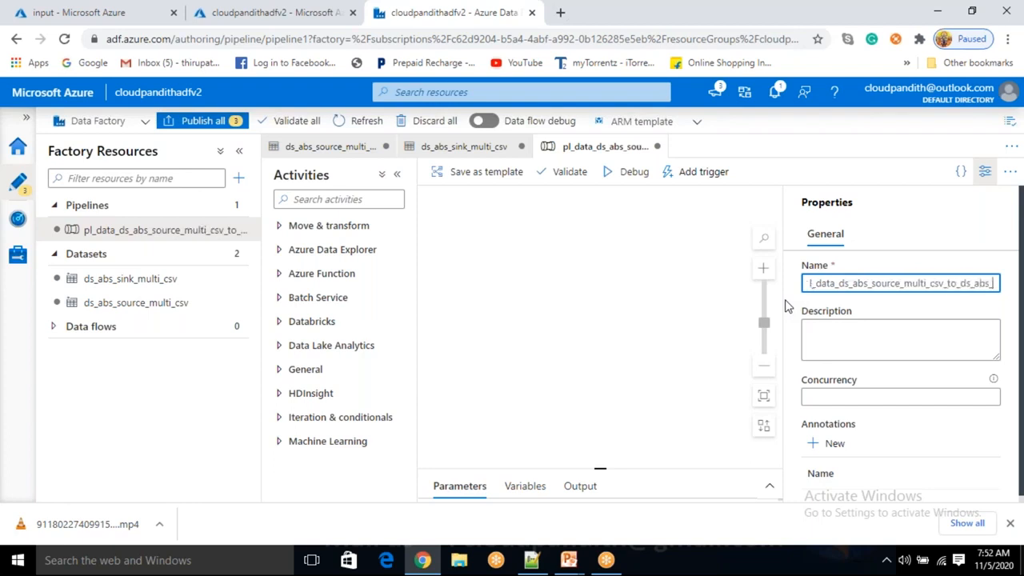
text(sink_mu)
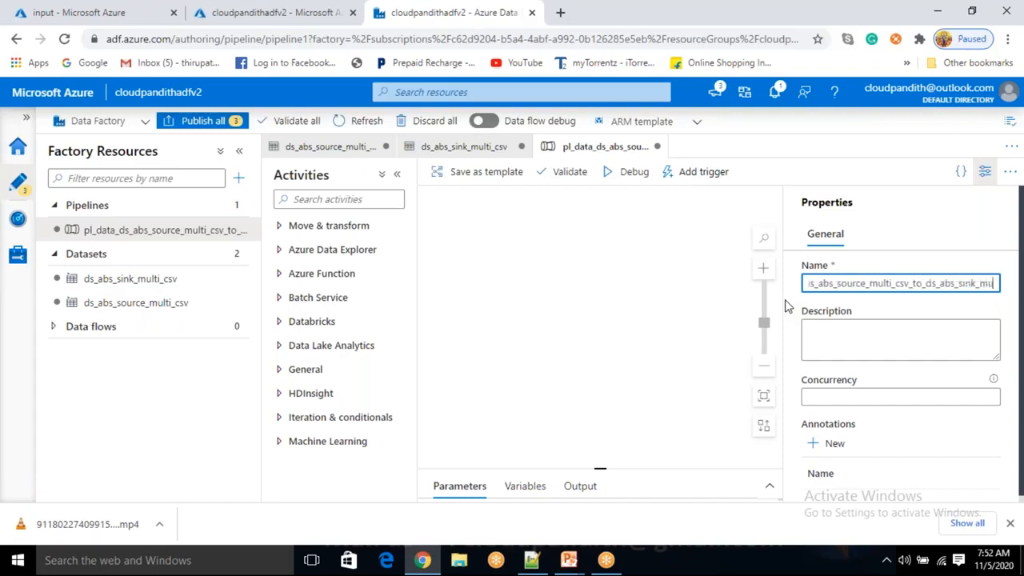
text(lti_csv)
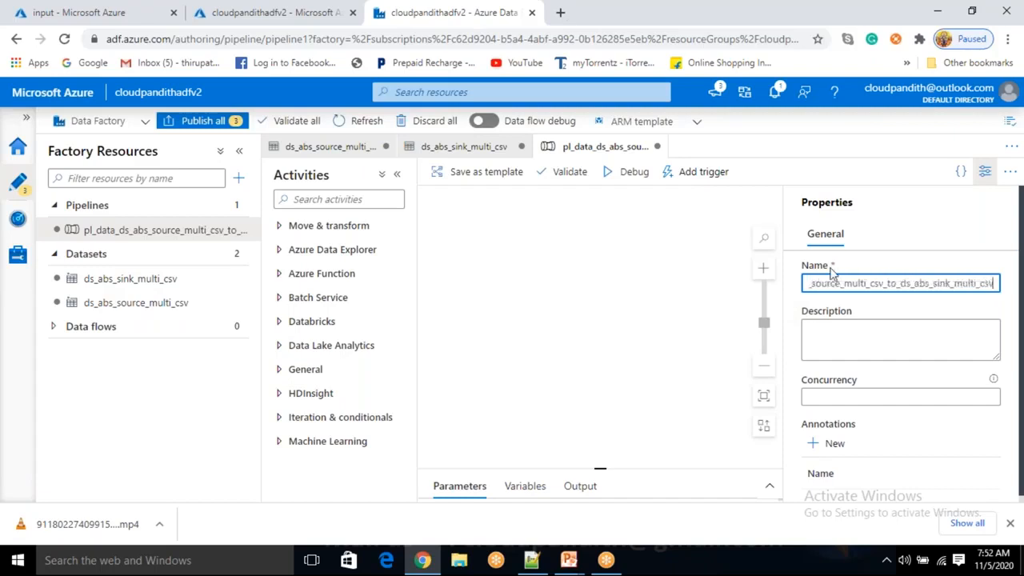
click(978, 177)
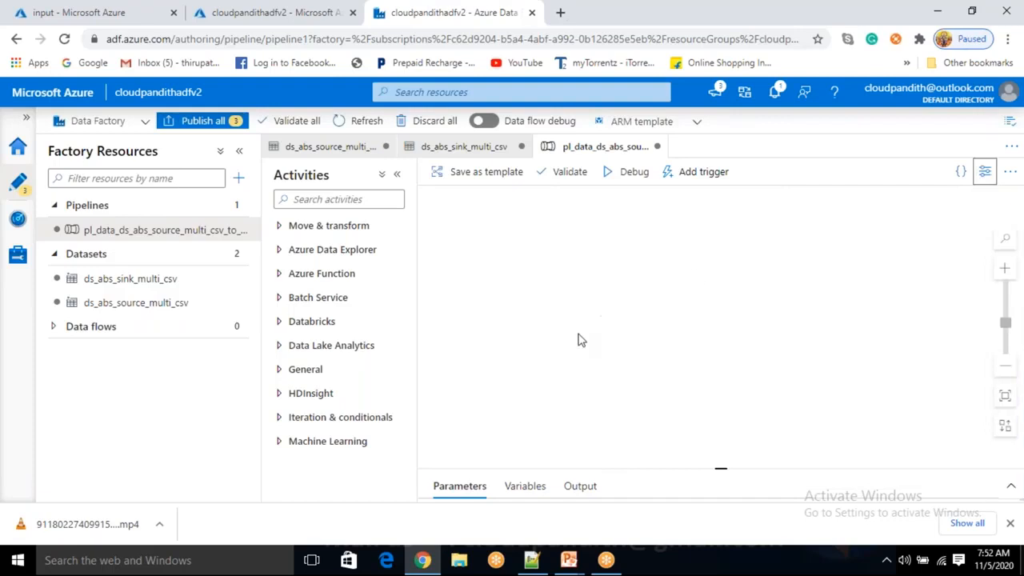
Add a Copy data activity from the Move & transform group to the new pipeline's canvas
drag(261, 152, 423, 137)
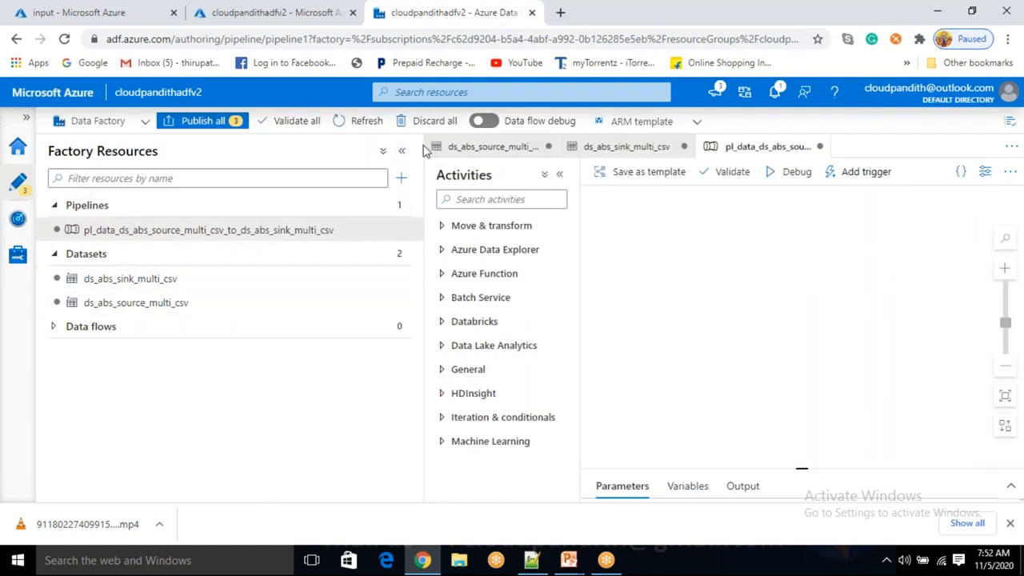
drag(426, 152, 238, 195)
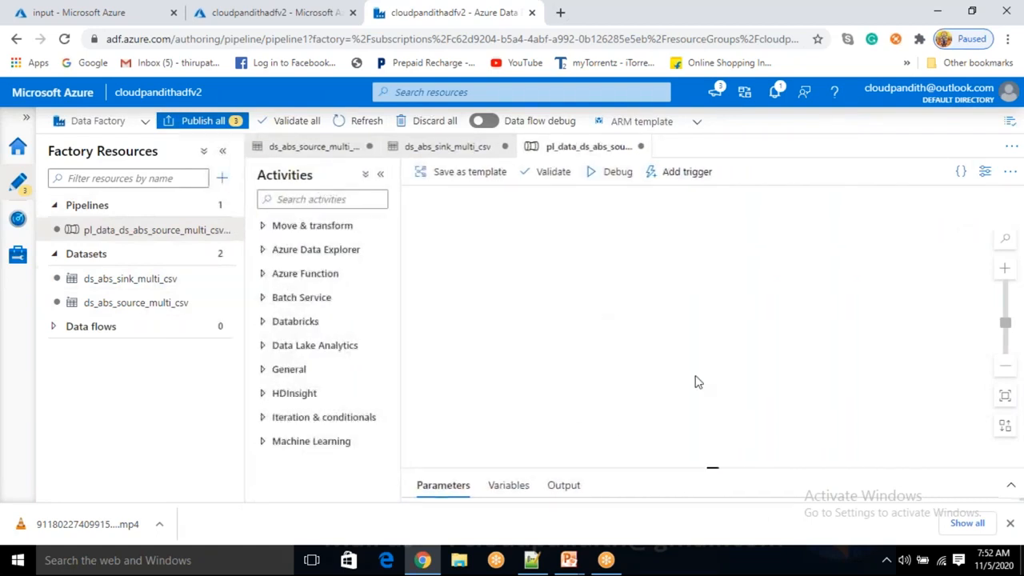
click(298, 229)
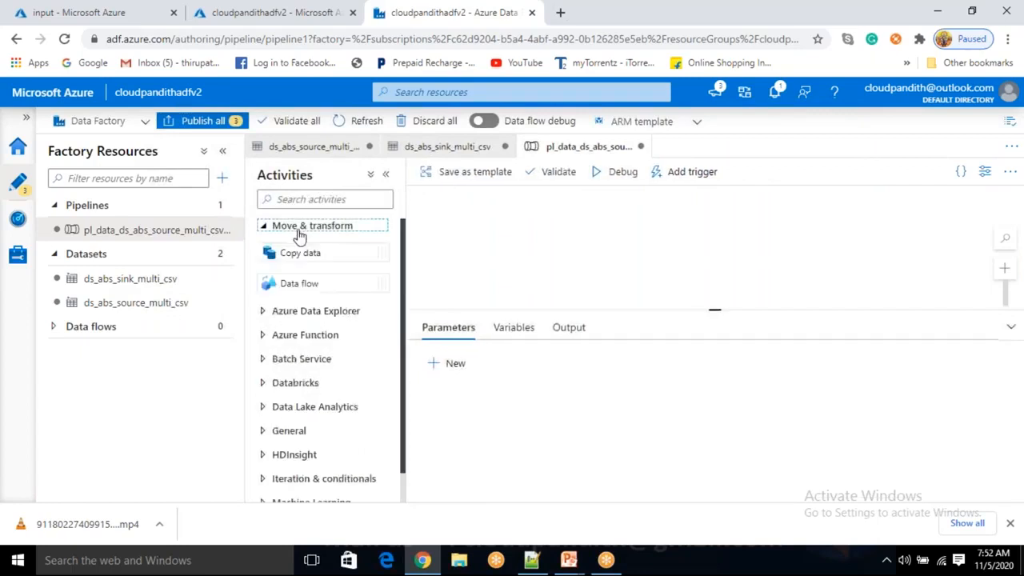
drag(295, 253, 576, 227)
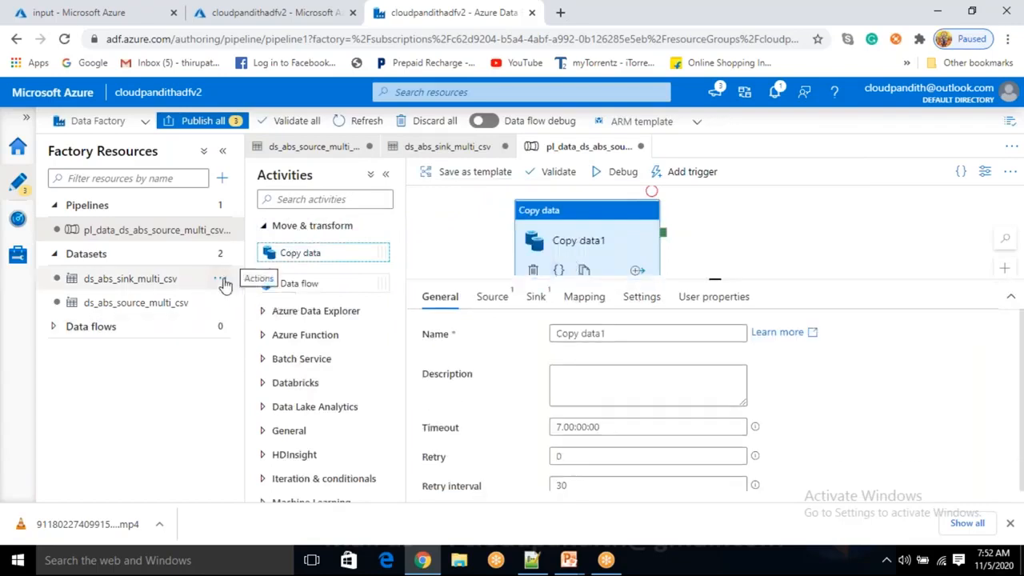
Open the ds_abs_sink_multi_csv dataset and copy its name to the clipboard
click(196, 289)
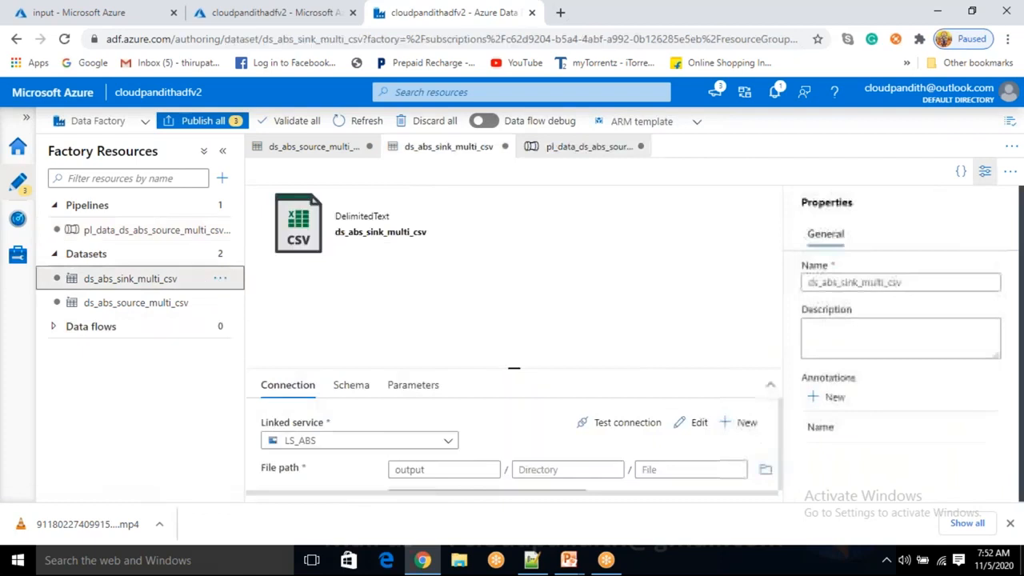
drag(911, 288, 780, 308)
key(ctrl+c)
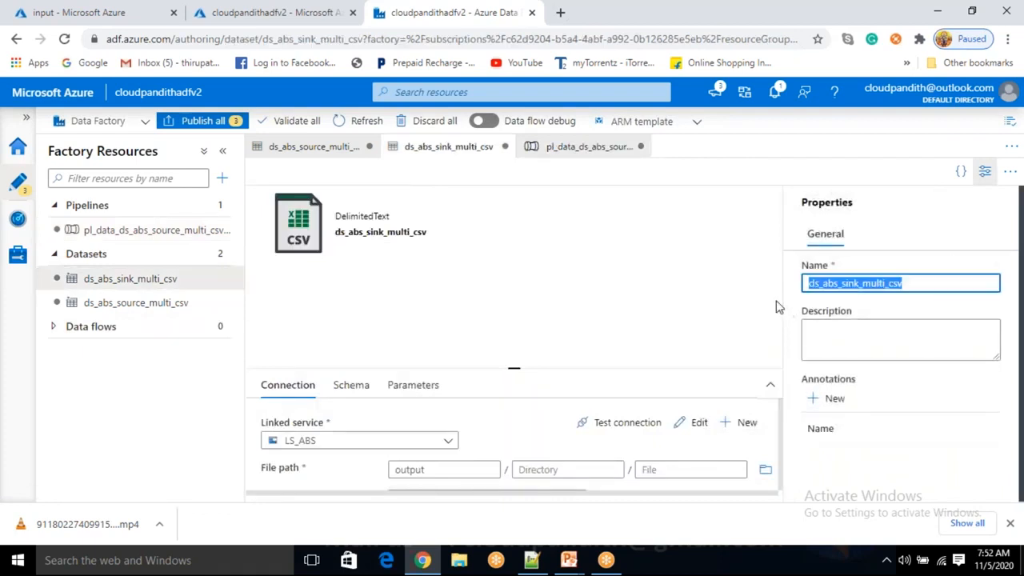
click(985, 171)
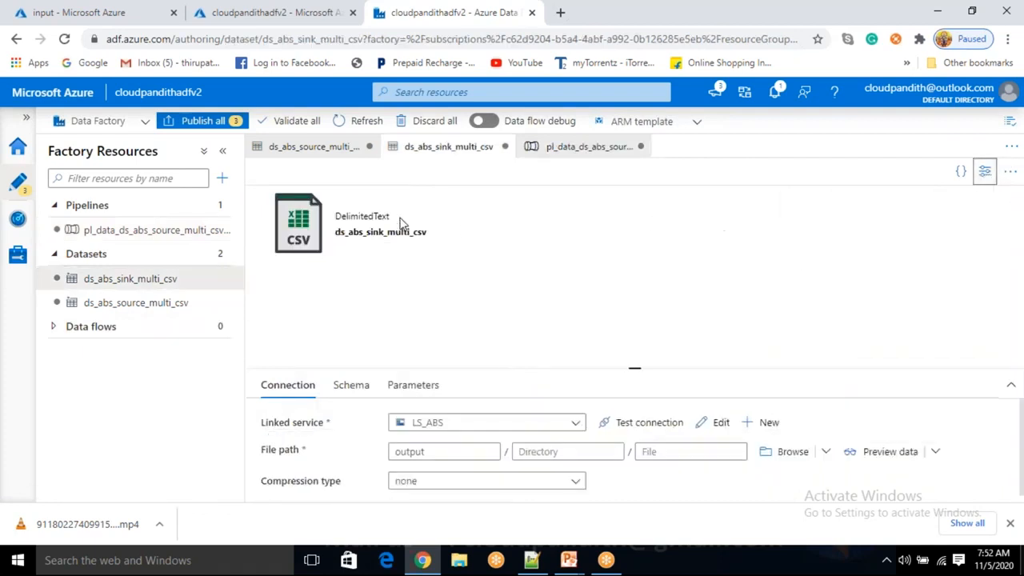
Return to the pipeline and rename the Copy data activity as copy_ds_abs_sink_multi_csv, using the copied dataset name
click(167, 232)
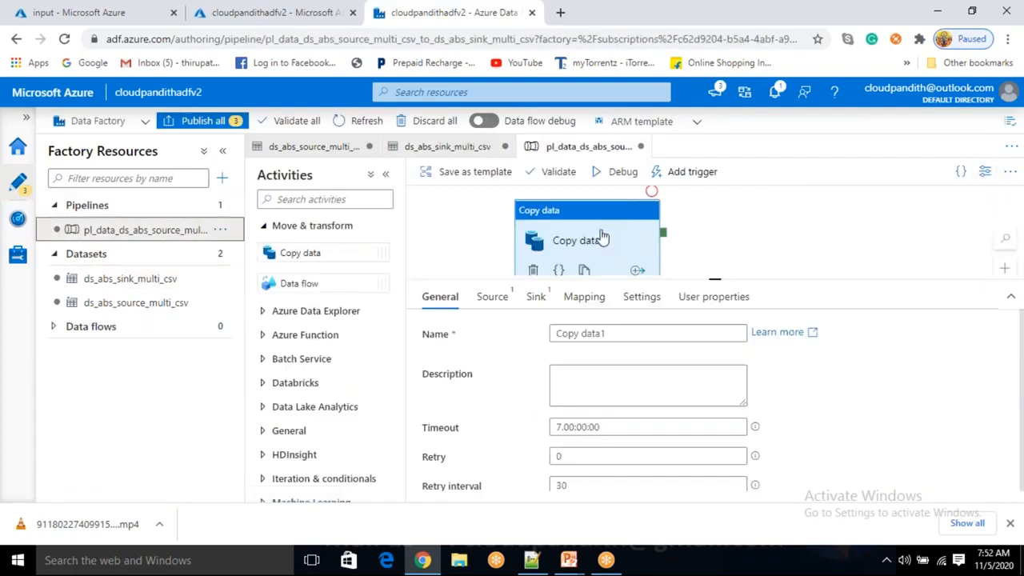
click(603, 238)
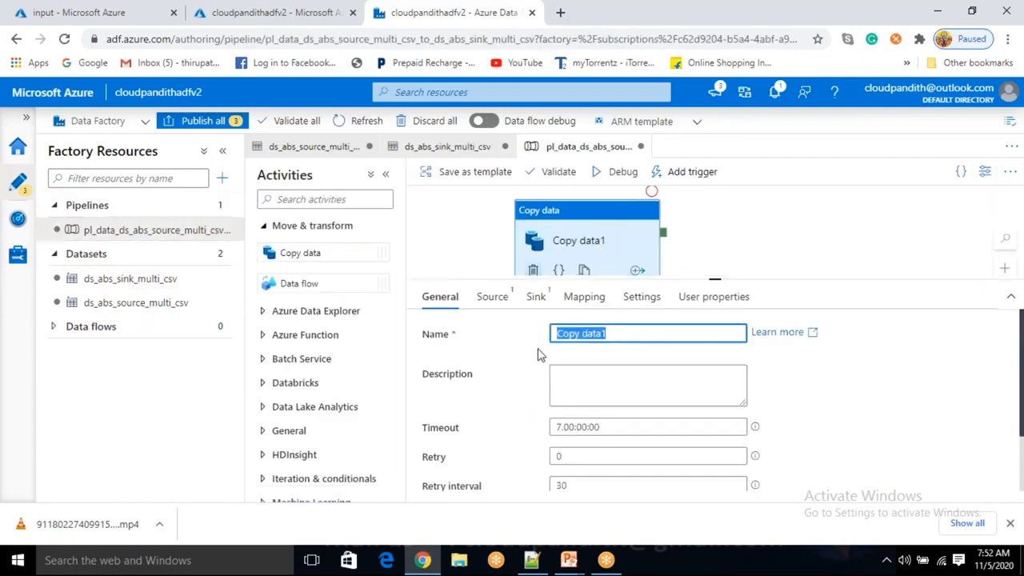
text(copy)
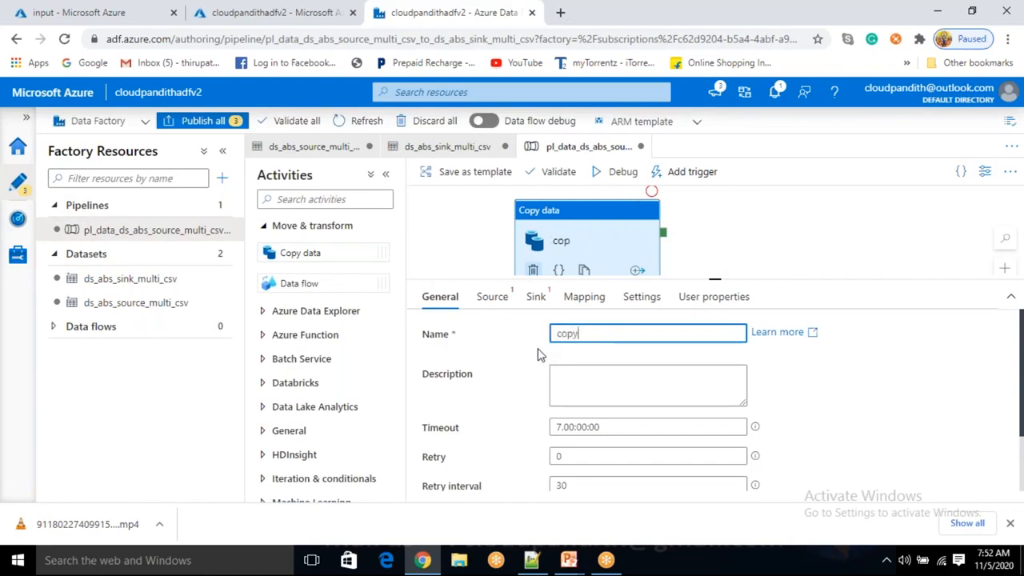
text(_)
key(ctrl+v)
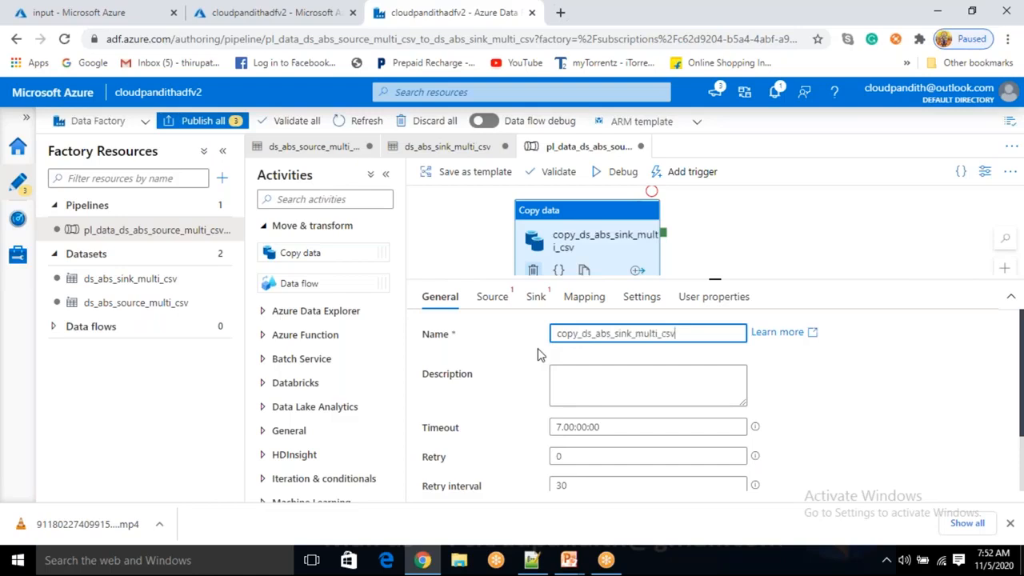
Extend the copy activity's name to copy_ds_abs_ource_multi_csv_to_ds_abs_sink_multi_csv, reusing the copied sink dataset name
click(630, 331)
key(BackSpace)
key(BackSpace)
key(BackSpace)
key(BackSpace)
text(ource)
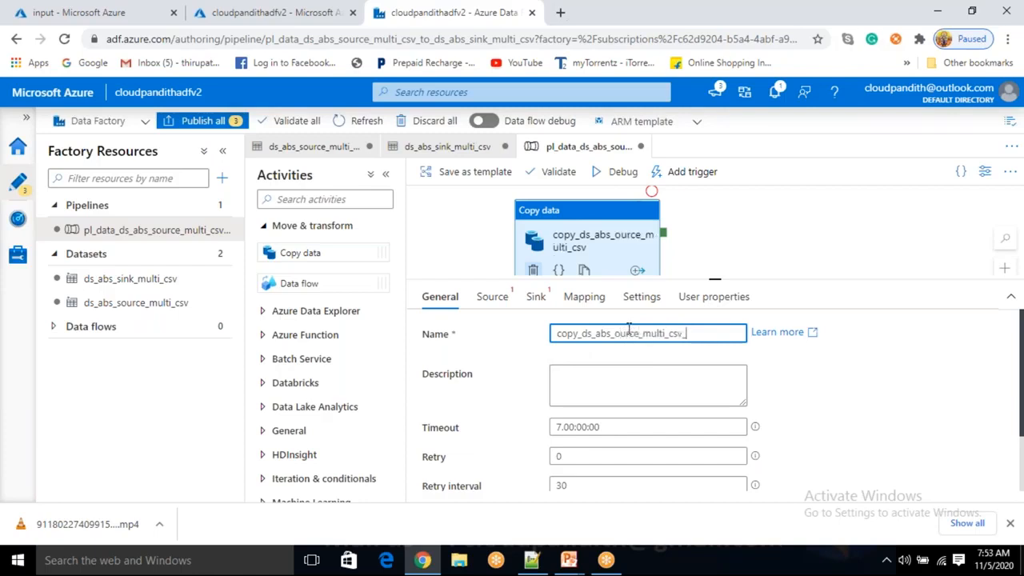
key(ctrl+v)
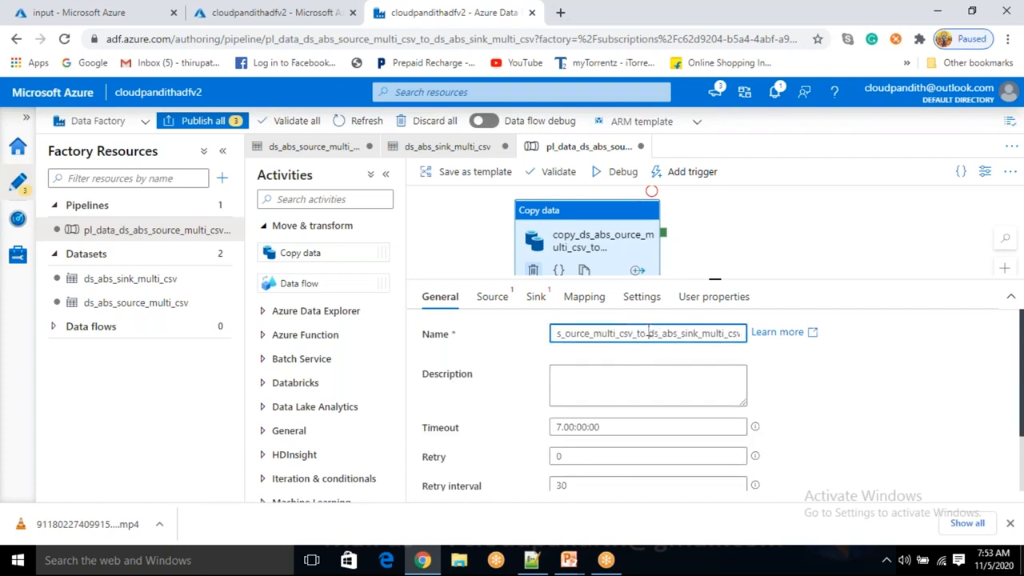
click(648, 333)
key(BackSpace)
text(_)
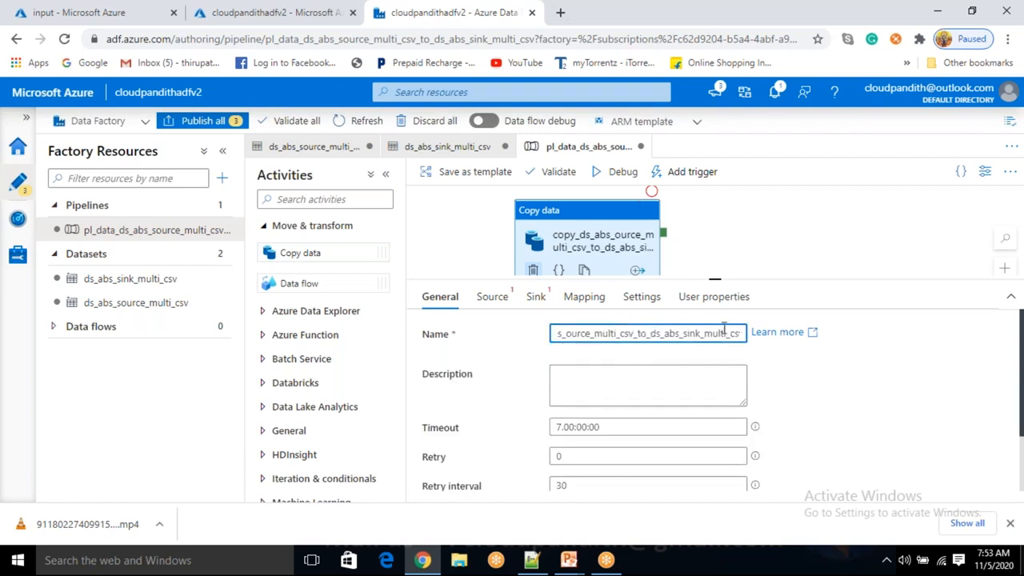
click(830, 392)
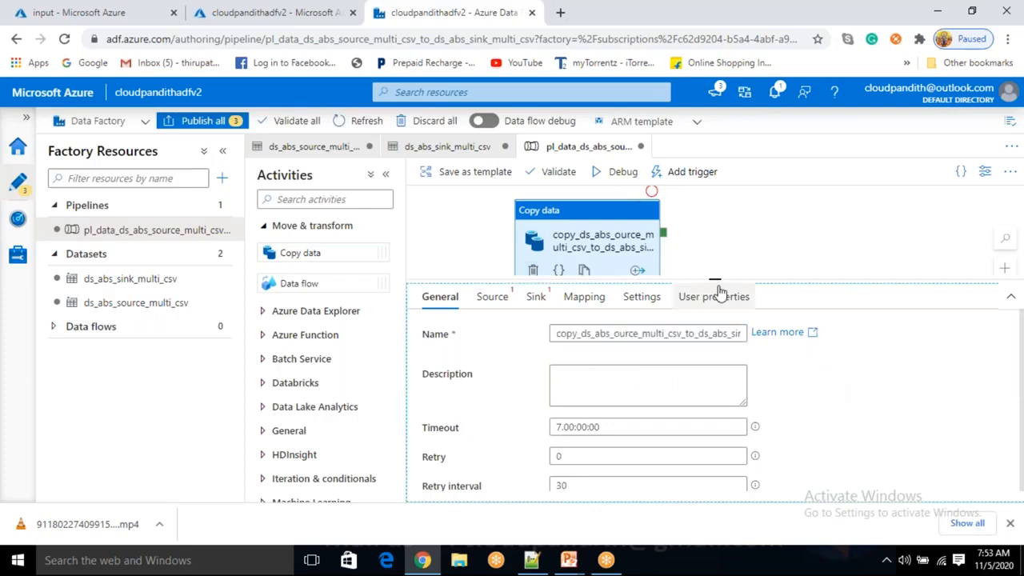
Set the copy activity's source dataset to ds_abs_source_multi_csv and its sink dataset to ds_abs_sink_multi_csv
drag(717, 280, 717, 376)
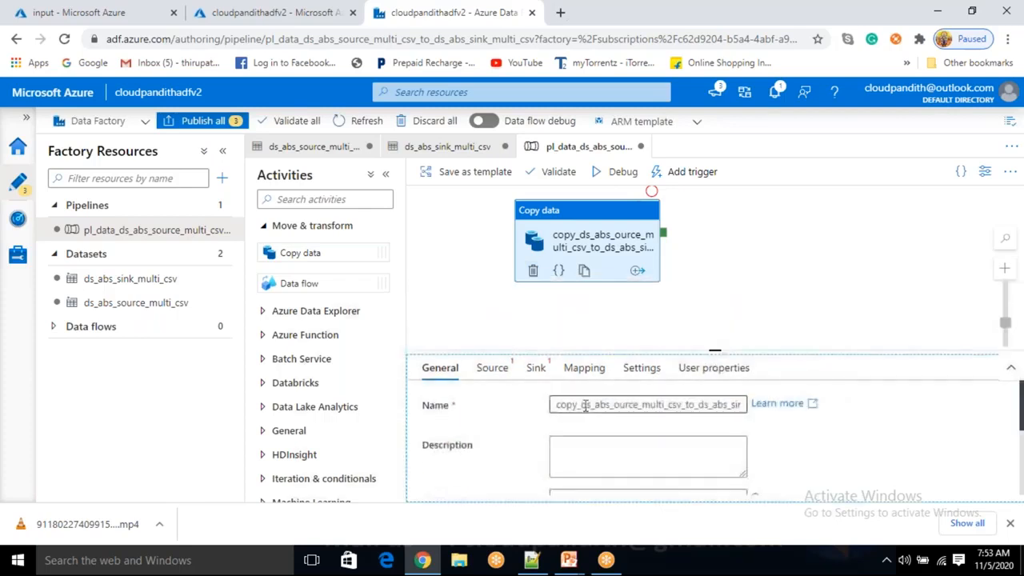
click(498, 369)
click(677, 406)
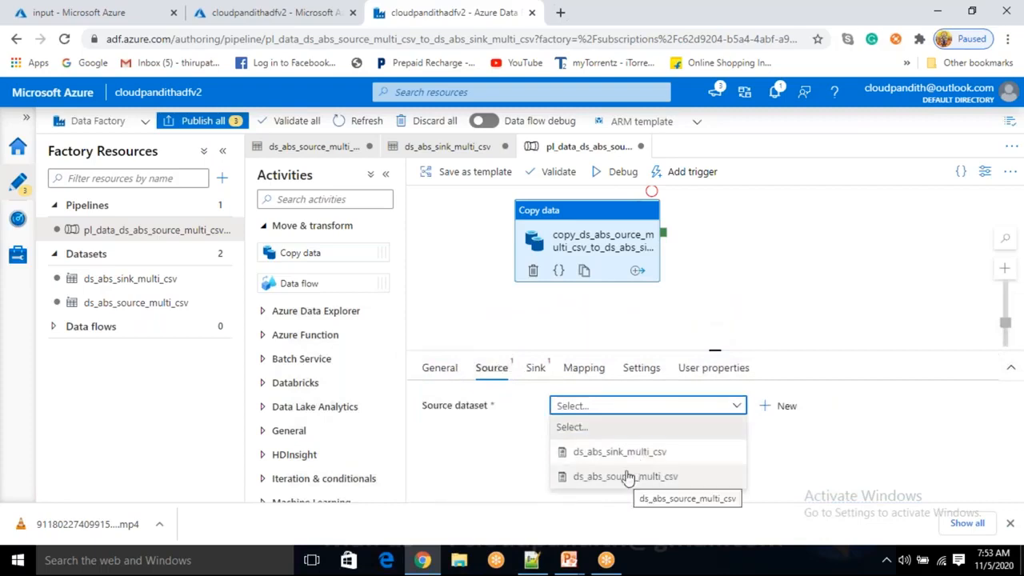
click(629, 475)
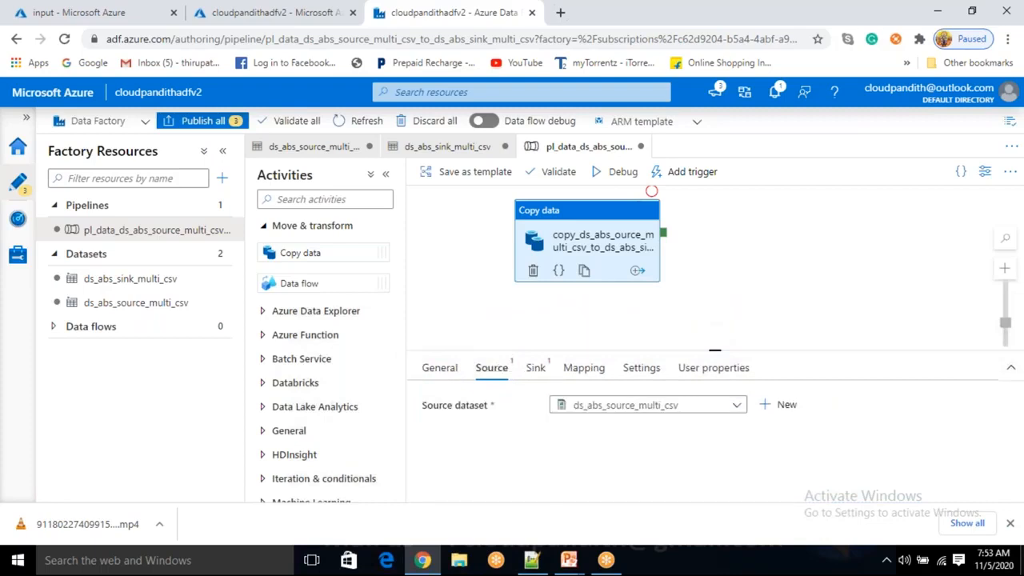
click(536, 370)
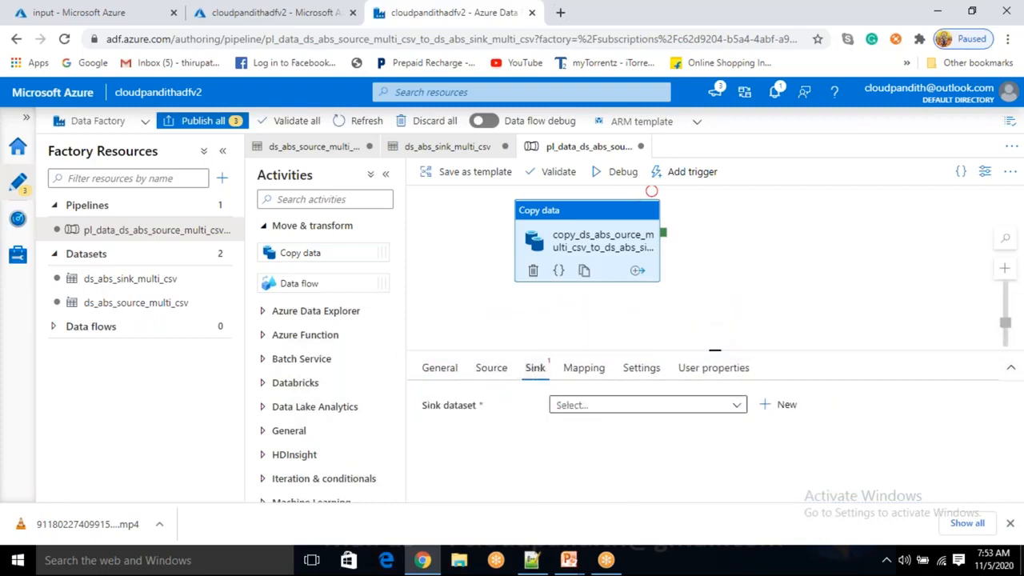
click(617, 407)
click(609, 454)
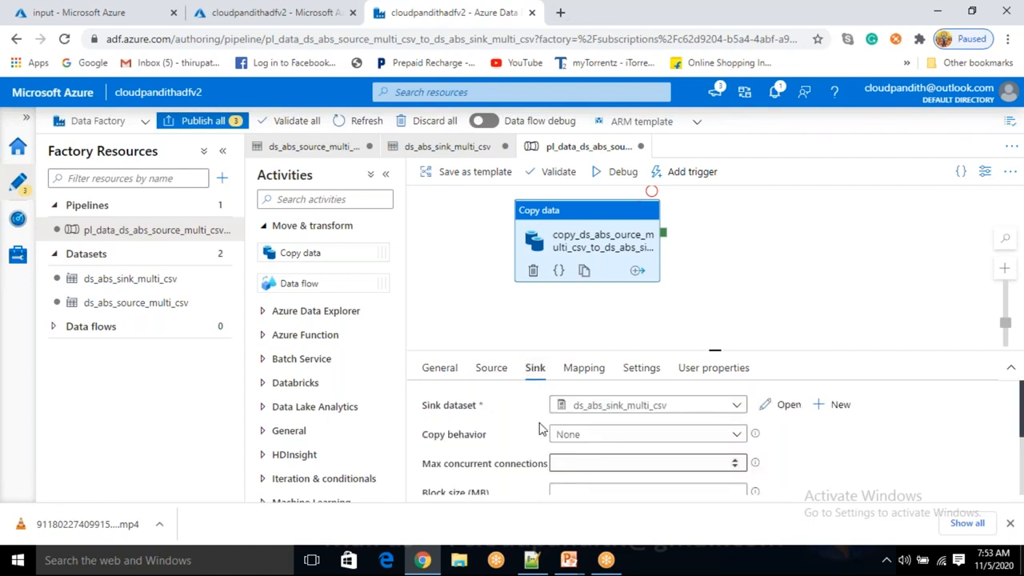
Correct the misspelled copy activity name to copy_ds_abs_source_multi_csv_to_ds_abs_sink_multi_csv
drag(611, 232, 630, 244)
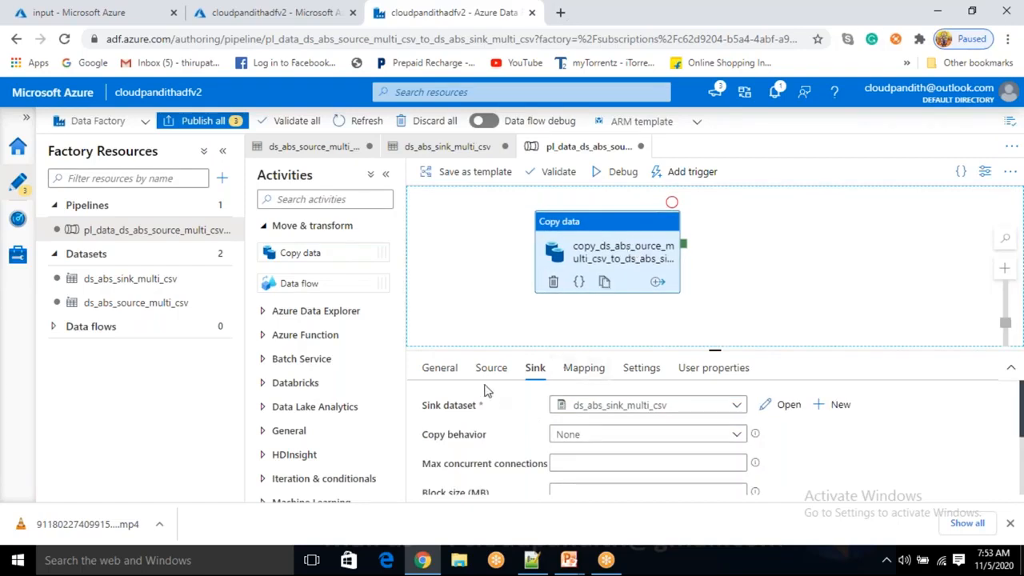
click(442, 369)
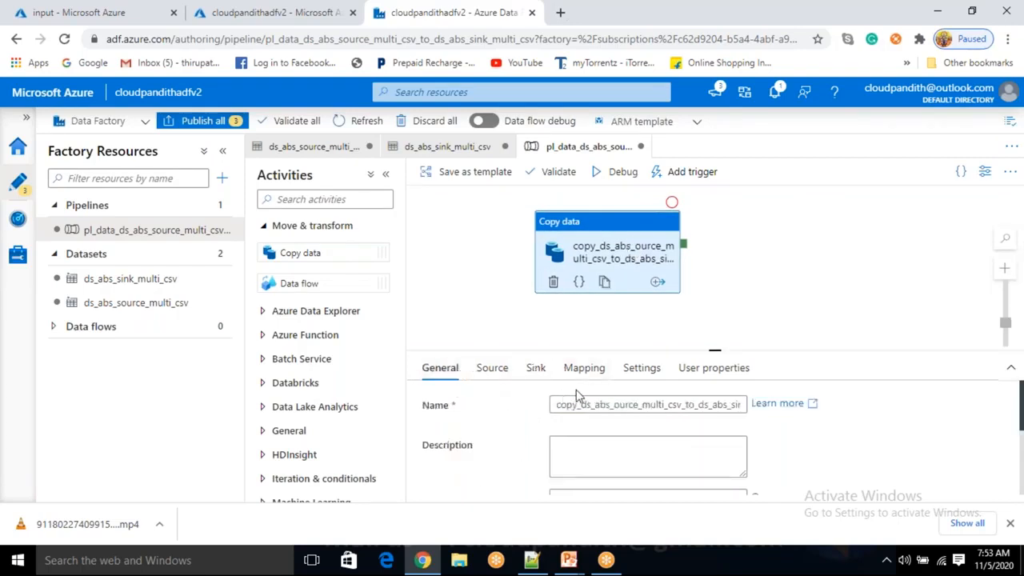
click(613, 405)
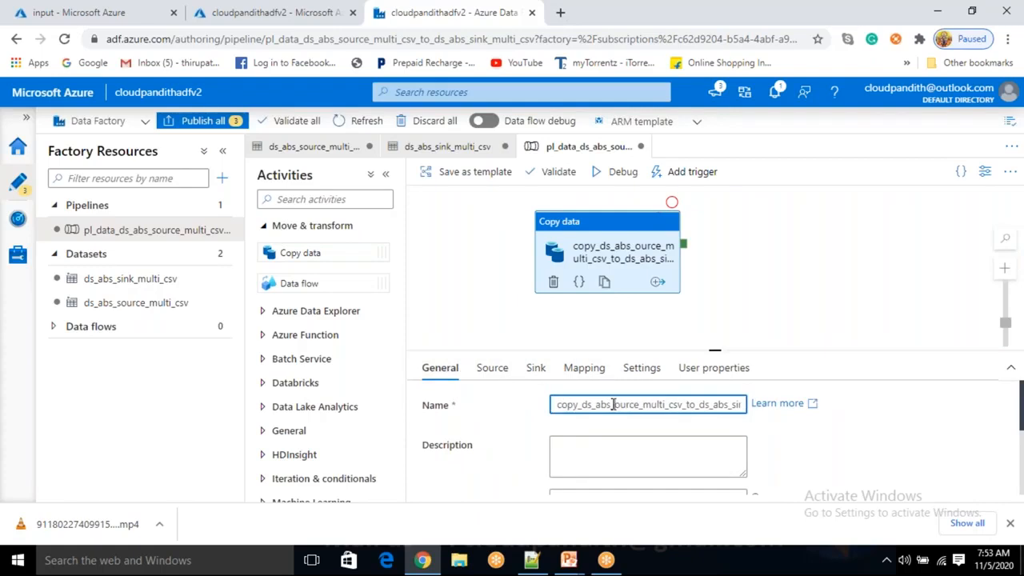
text(s)
click(760, 293)
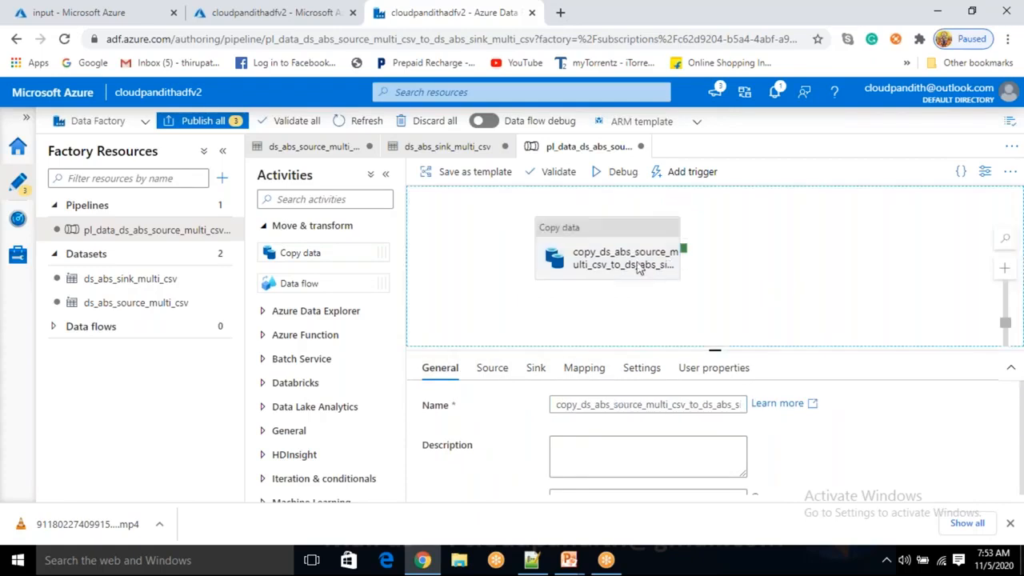
click(608, 256)
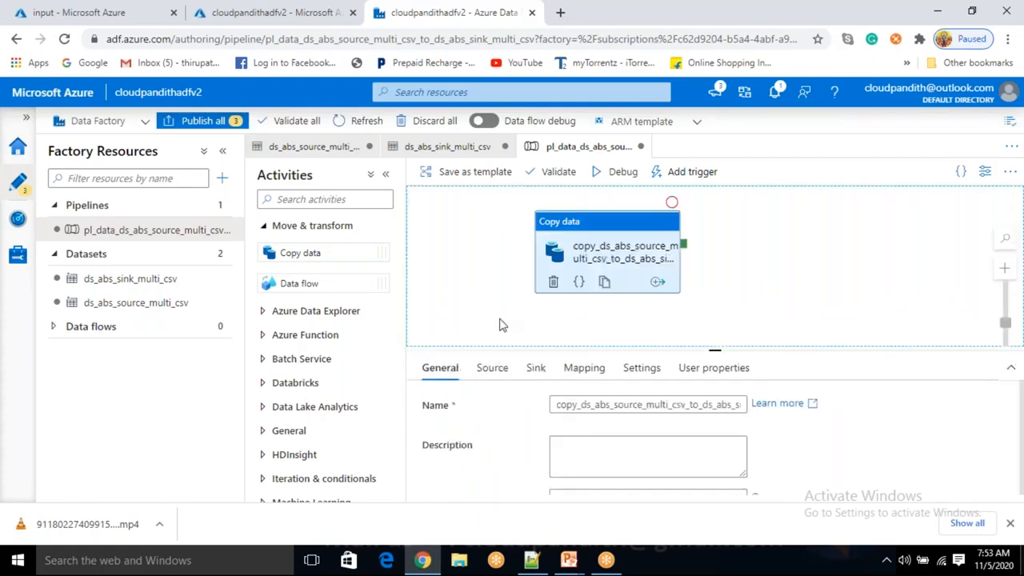
Set the copy activity's source file path type to Wildcard file path, using * as the file name in the input container
click(496, 372)
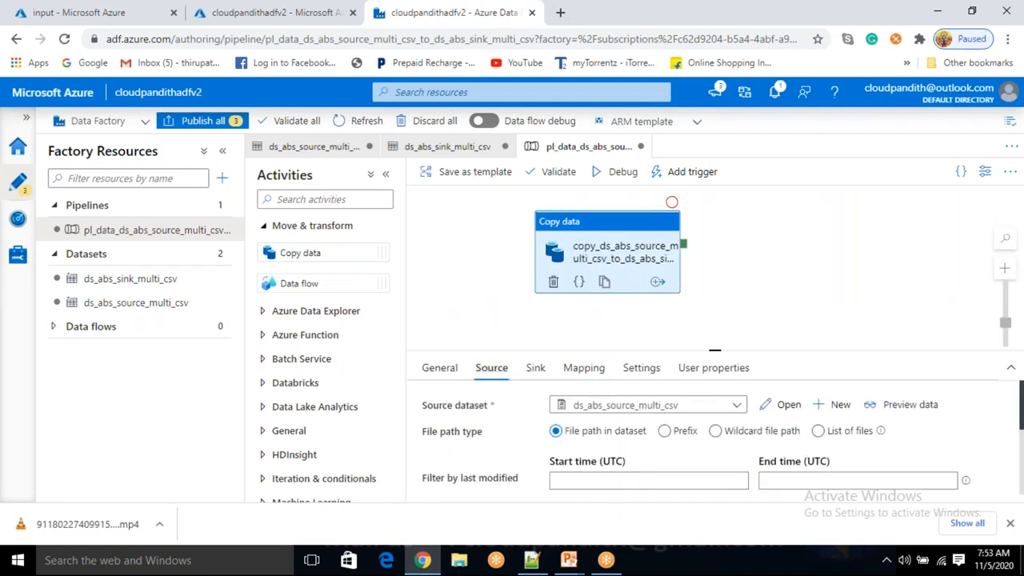
click(535, 373)
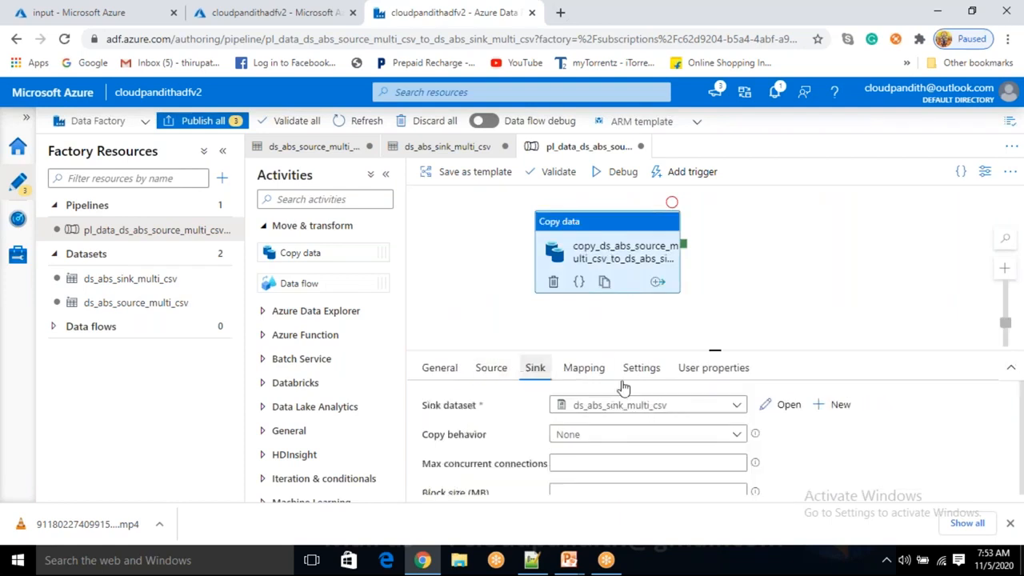
click(500, 375)
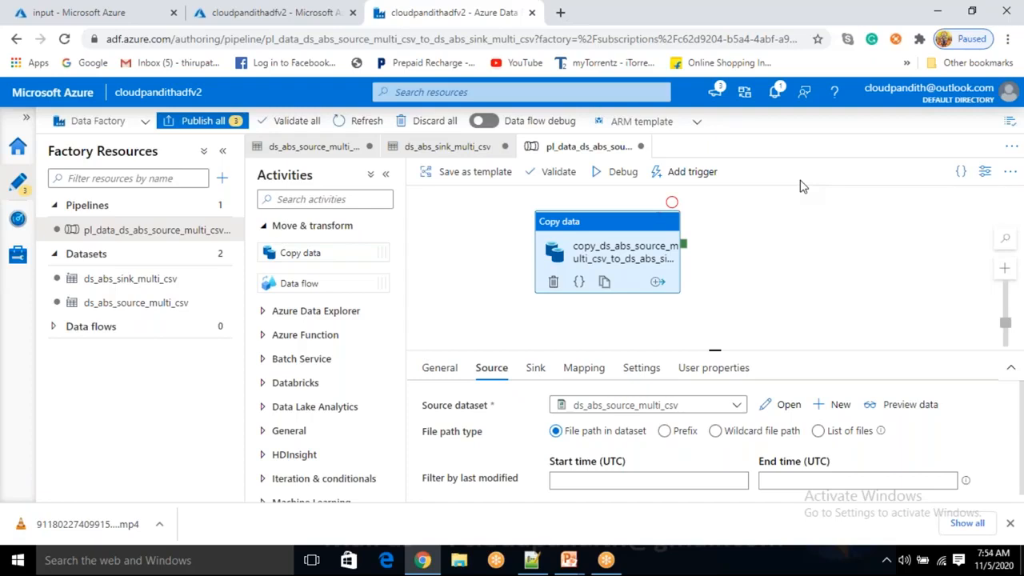
click(715, 432)
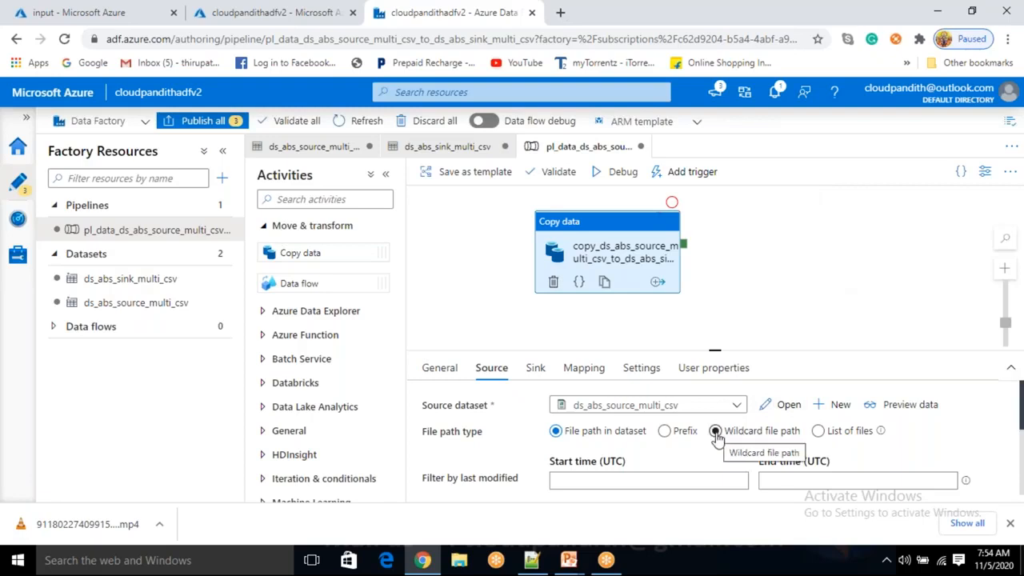
click(715, 431)
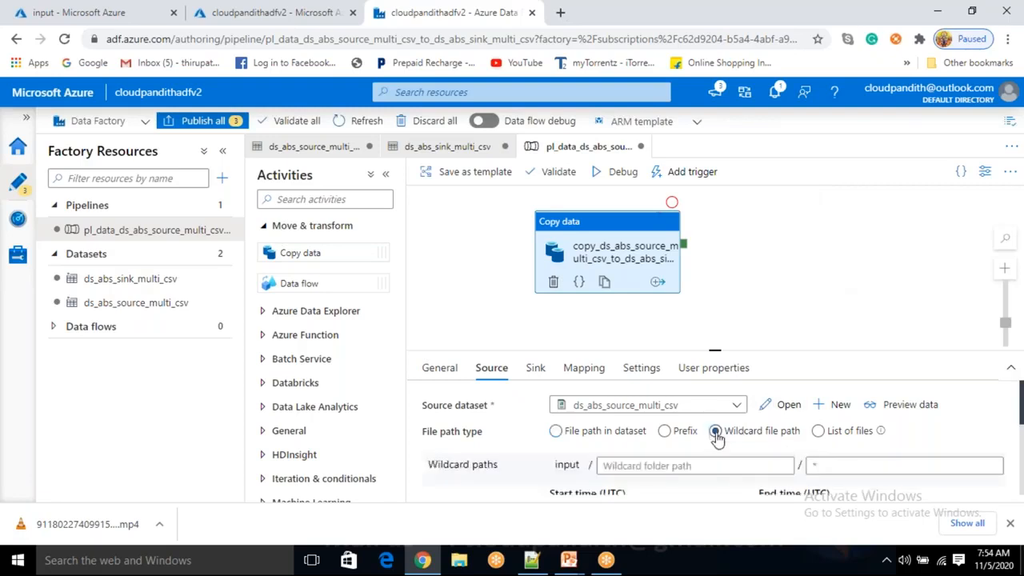
drag(817, 469, 808, 470)
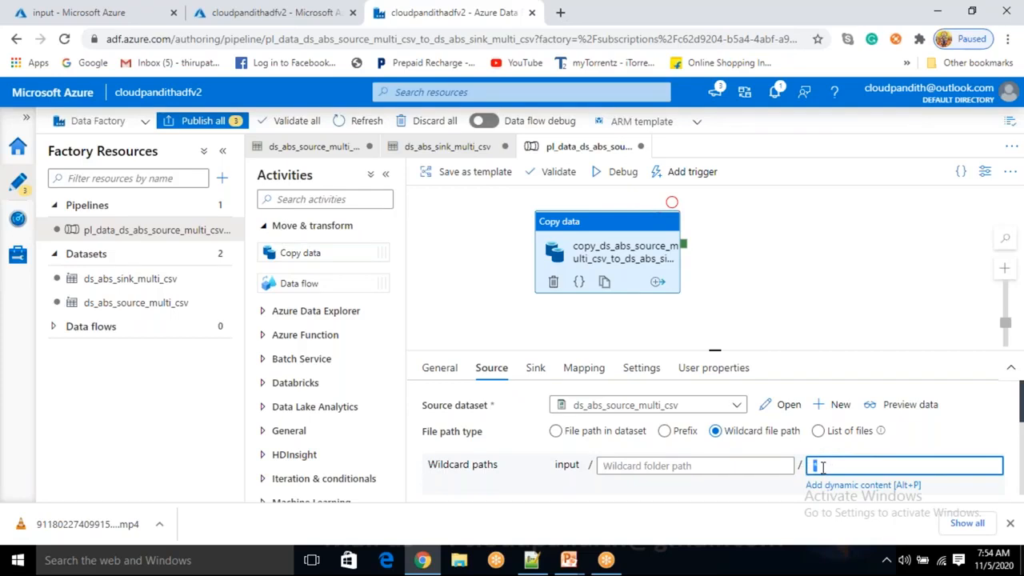
double_click(564, 465)
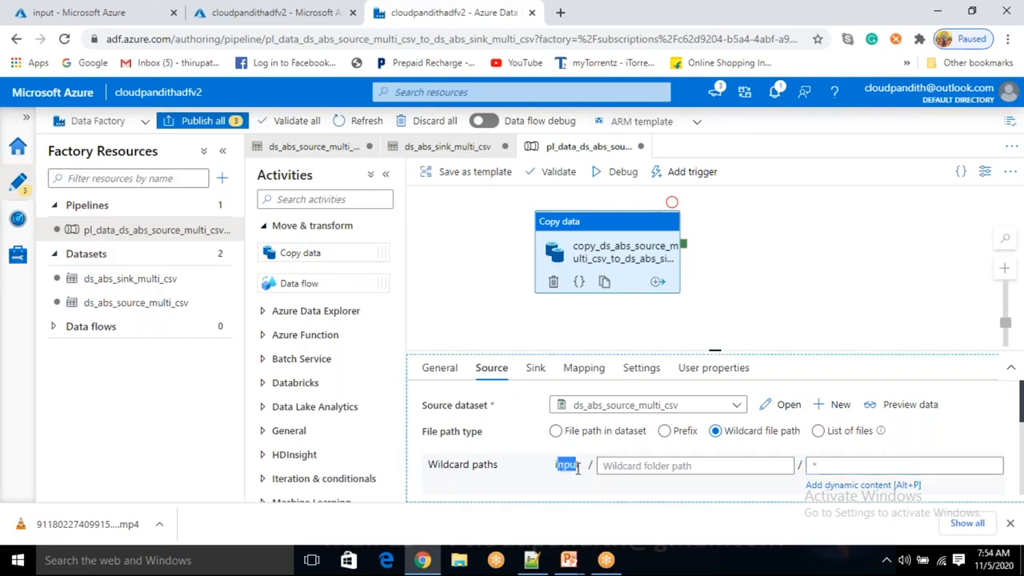
click(867, 258)
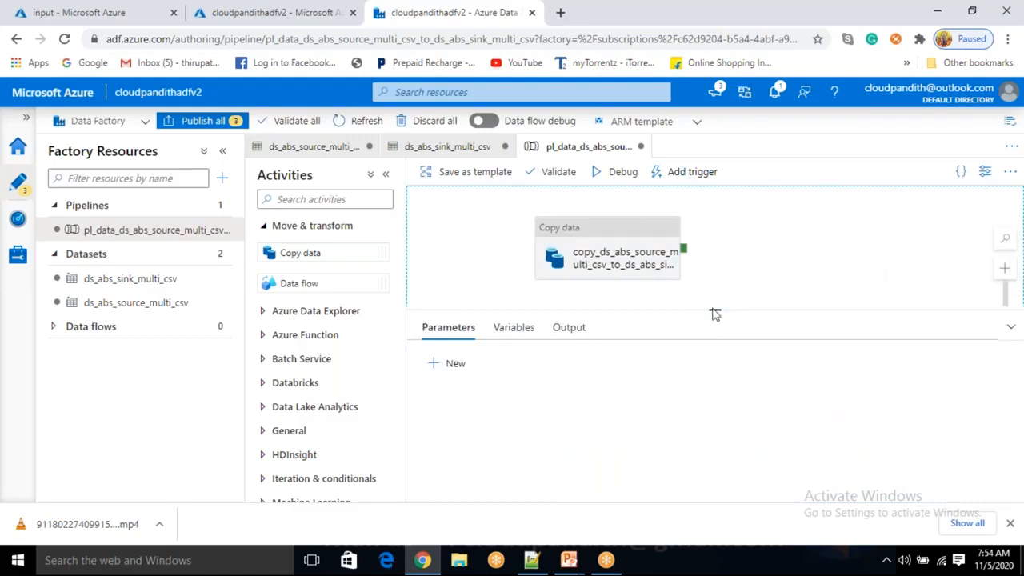
click(661, 264)
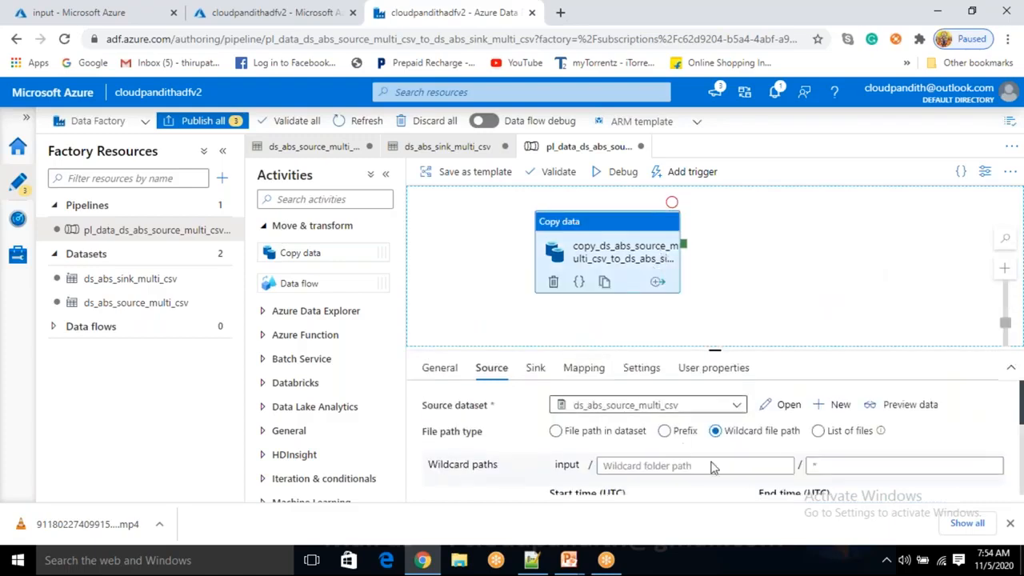
click(814, 465)
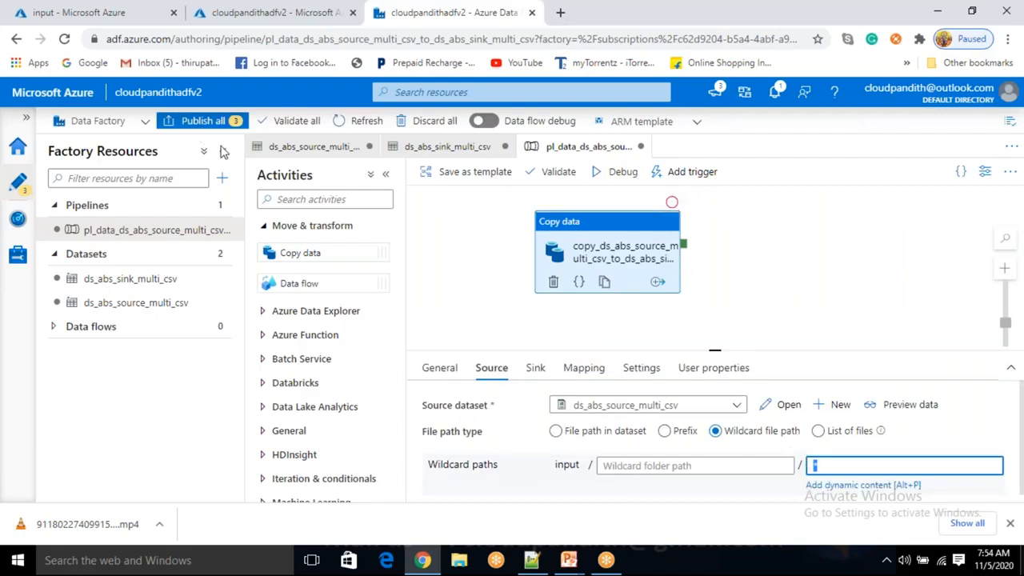
Run the pipeline in debug mode and refresh its run status
click(620, 173)
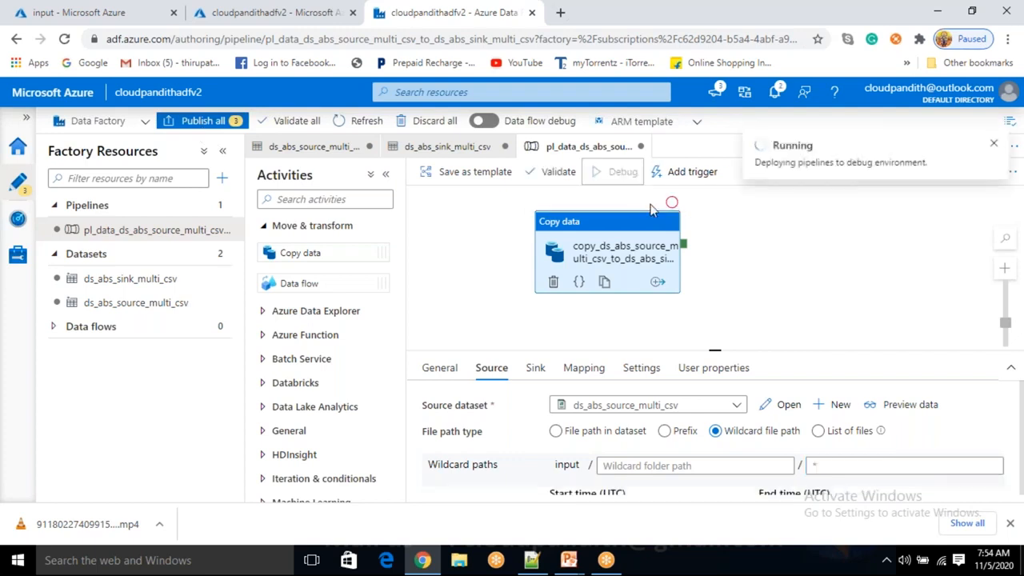
click(814, 284)
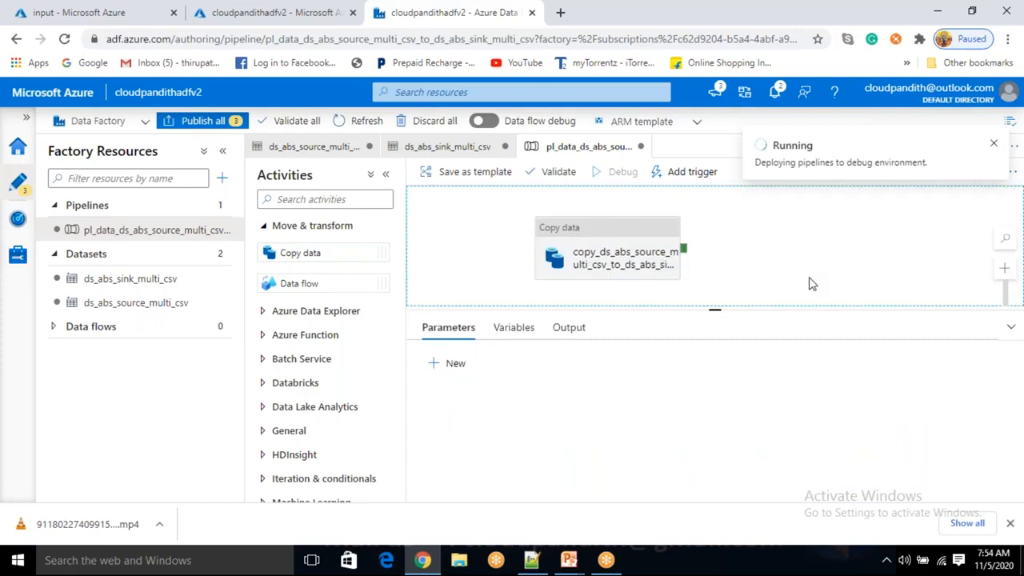
click(721, 365)
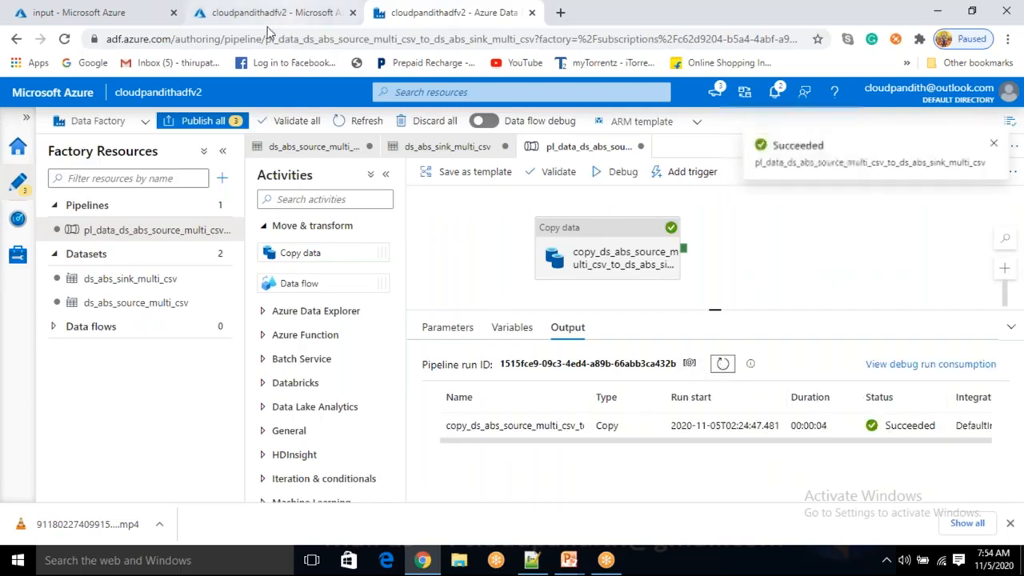
Compare the files and their sizes in the cpandithcust storage account's output container with those in the input container
click(118, 14)
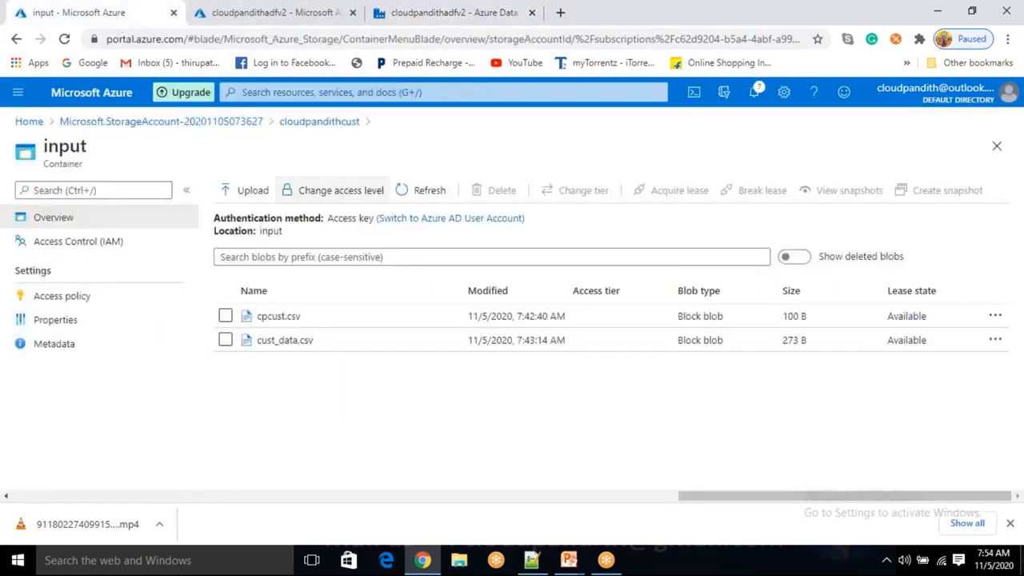
click(328, 122)
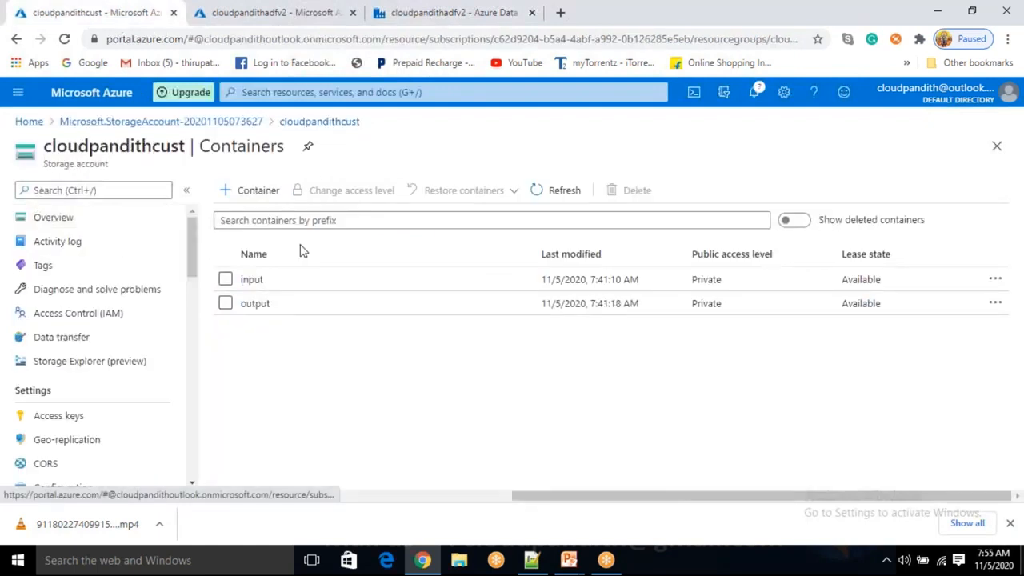
click(270, 315)
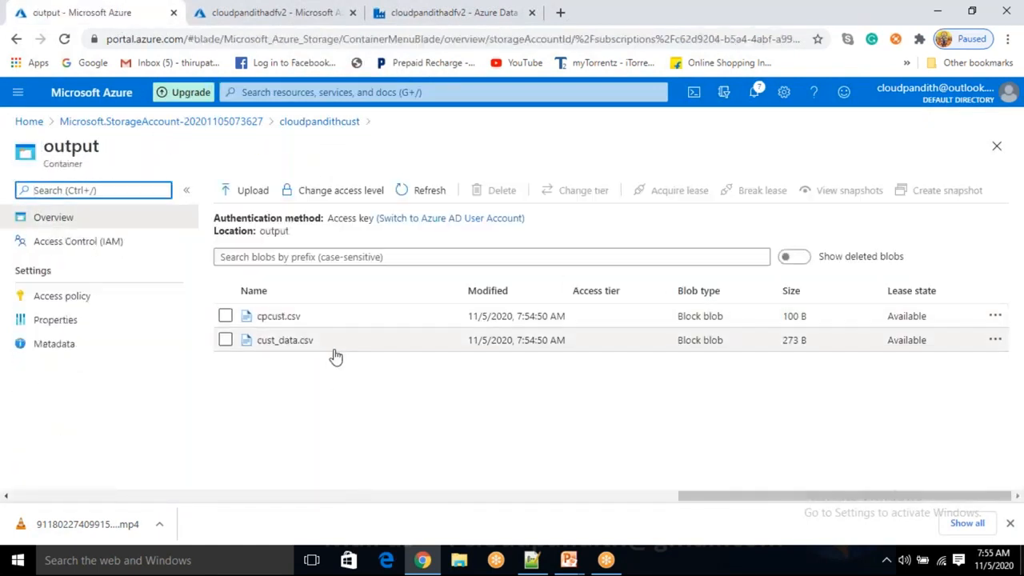
drag(785, 340, 802, 316)
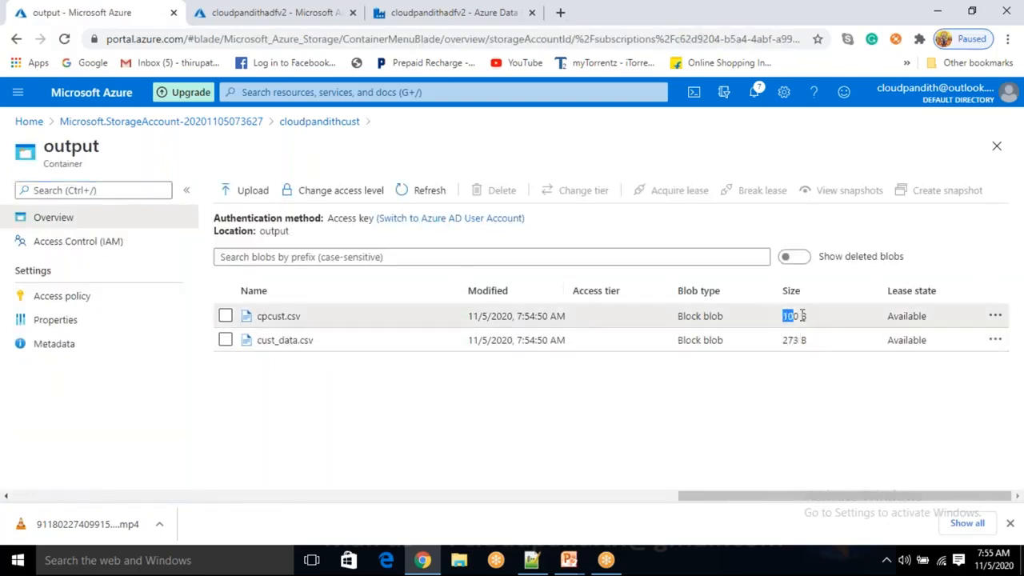
click(320, 122)
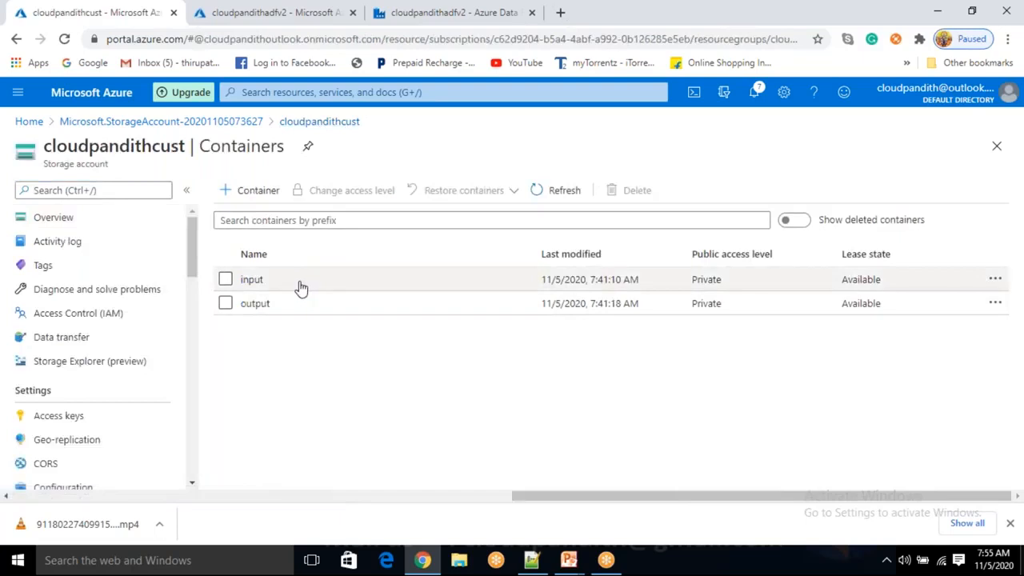
click(253, 280)
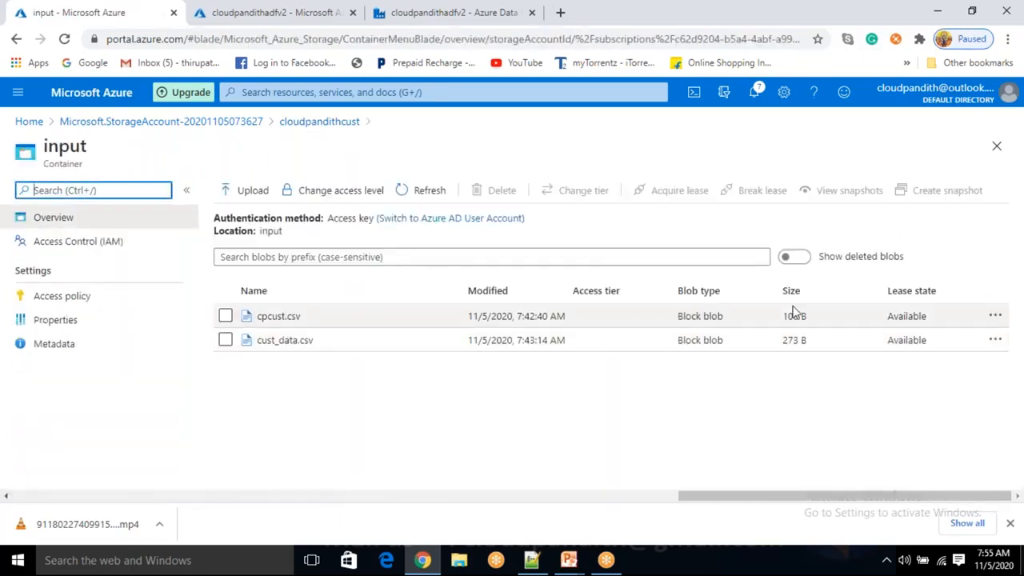
drag(796, 316, 810, 342)
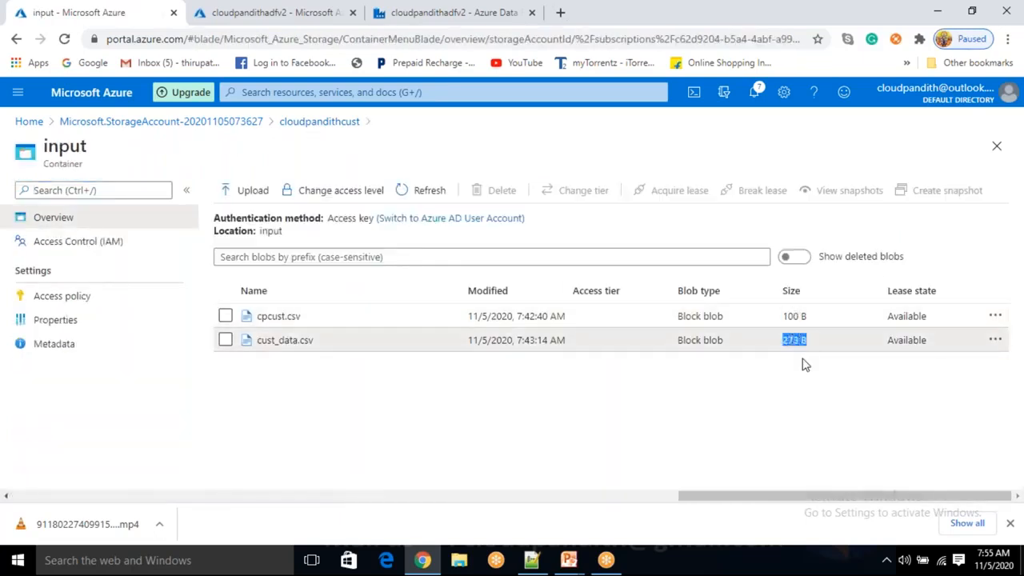
click(785, 397)
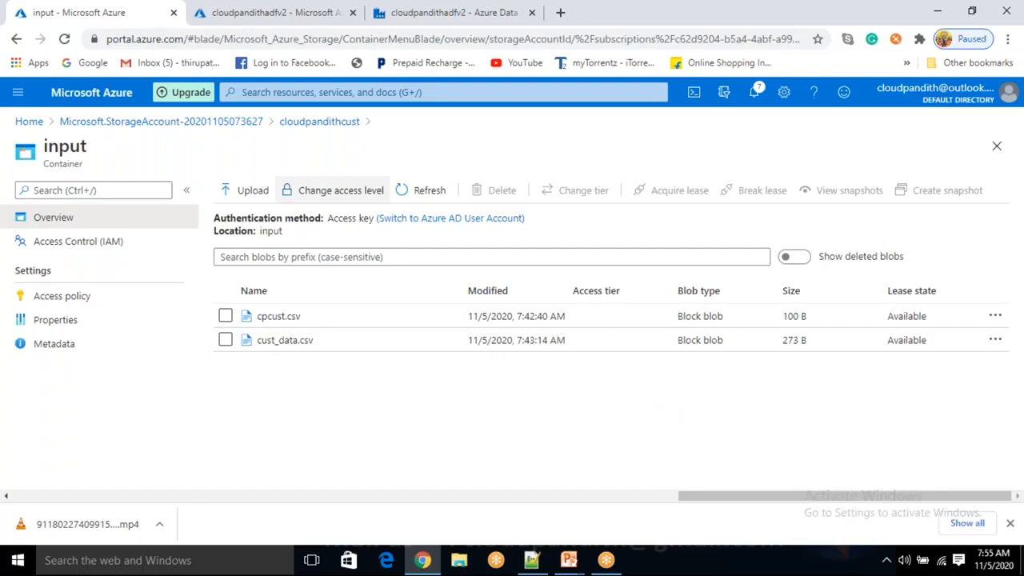
Delete cpcust.csv and cust_data.csv from the output container
click(330, 128)
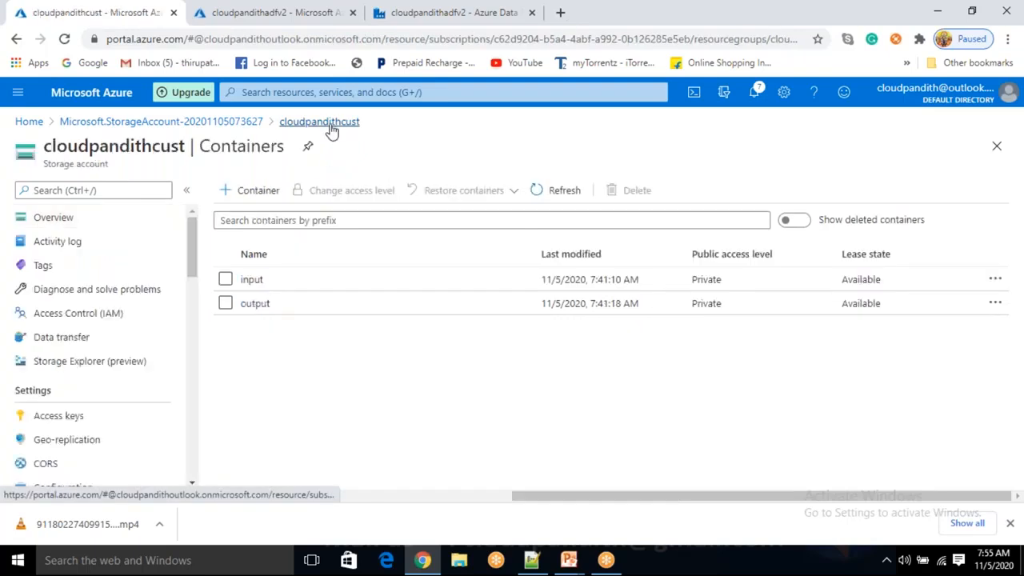
click(257, 304)
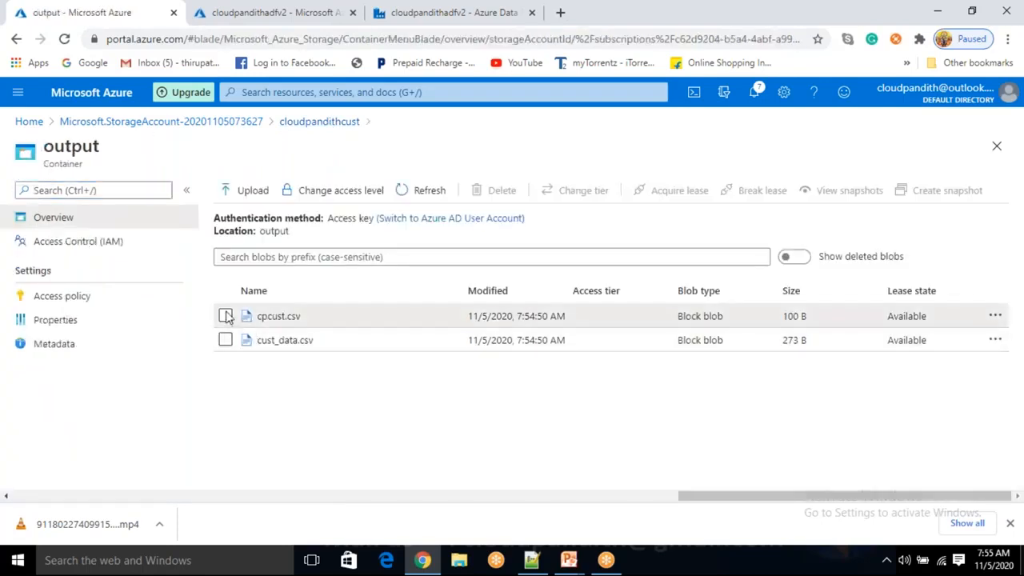
click(225, 316)
click(225, 340)
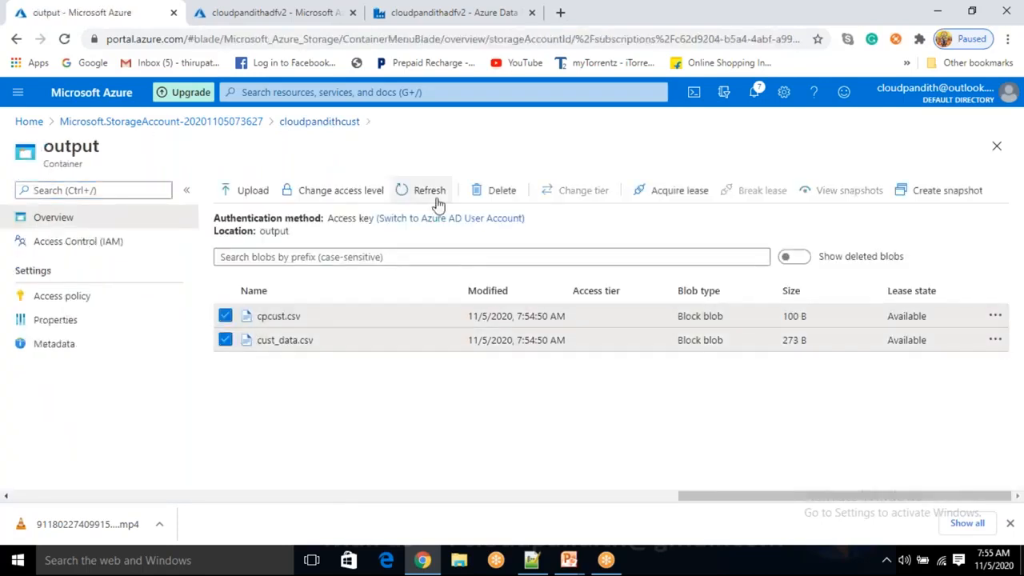
click(478, 198)
click(248, 391)
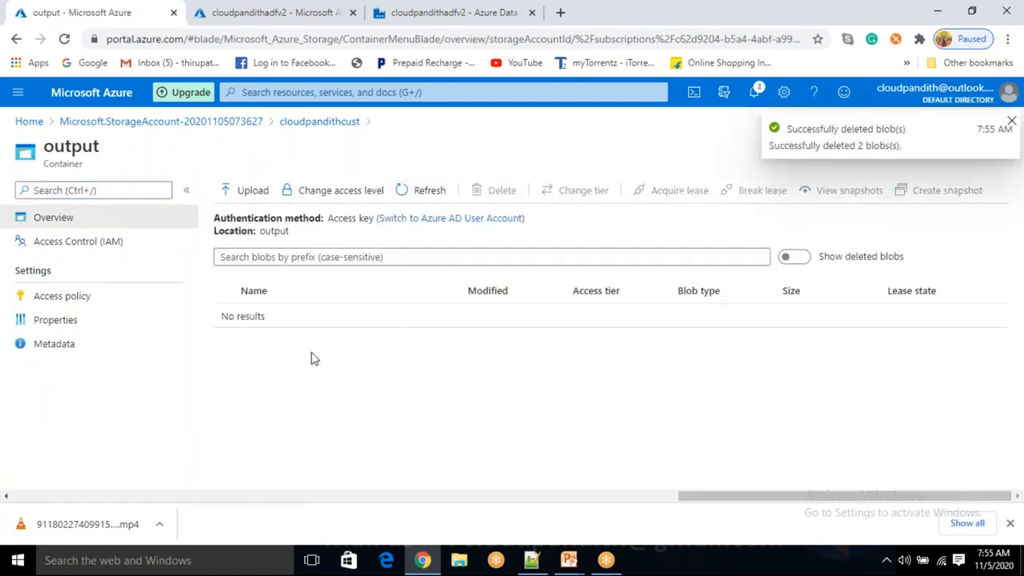
Start a blob upload to the input container and browse to the set-json folder inside cloudpandith-datasets on the Desktop
click(311, 121)
click(251, 280)
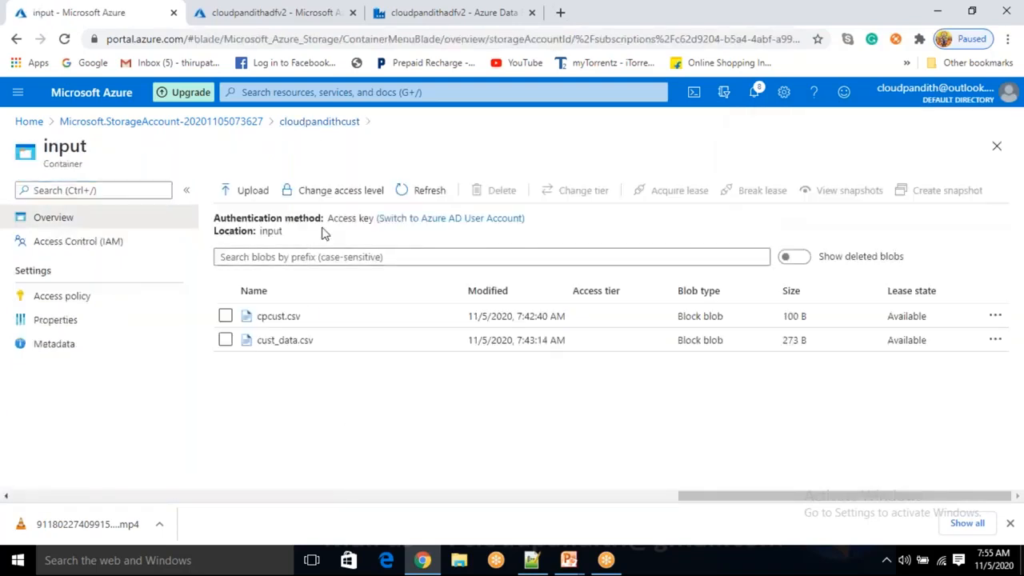
click(244, 192)
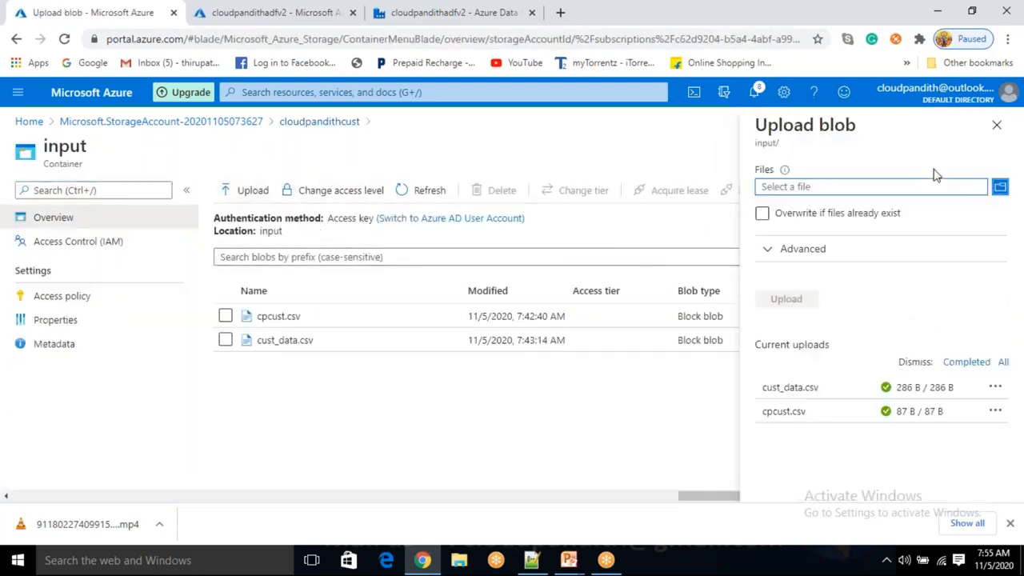
click(1000, 186)
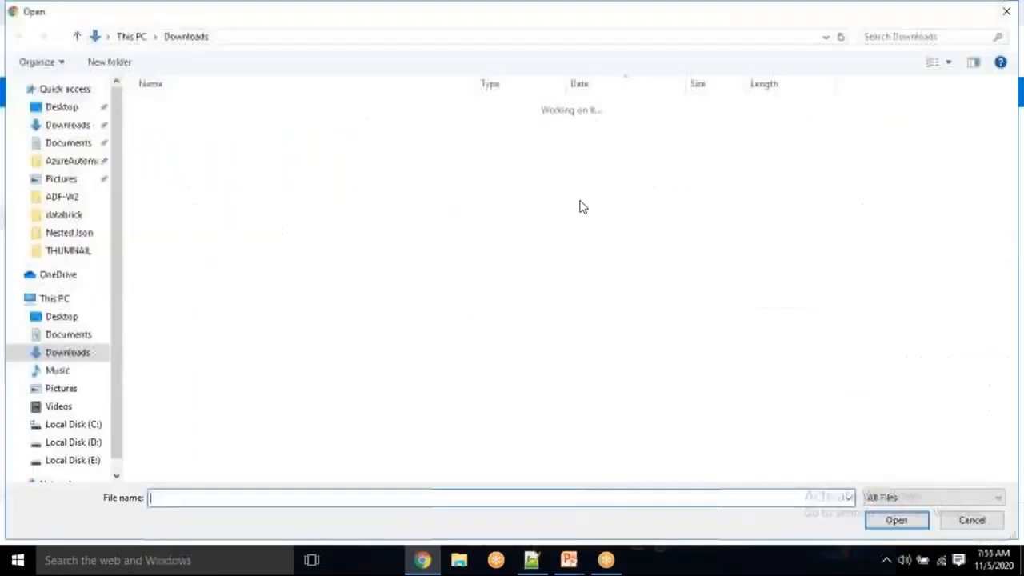
click(69, 109)
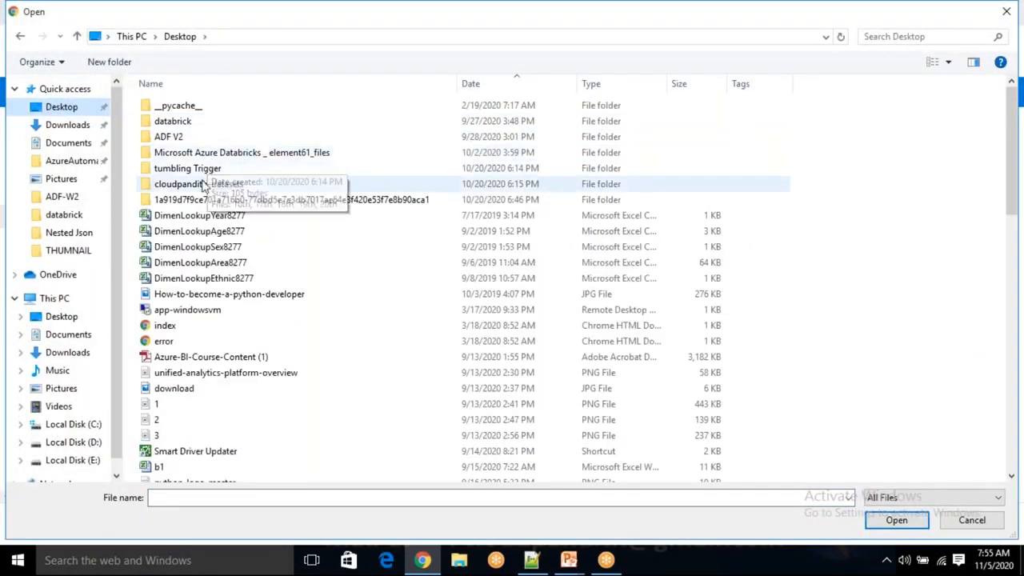
double_click(200, 184)
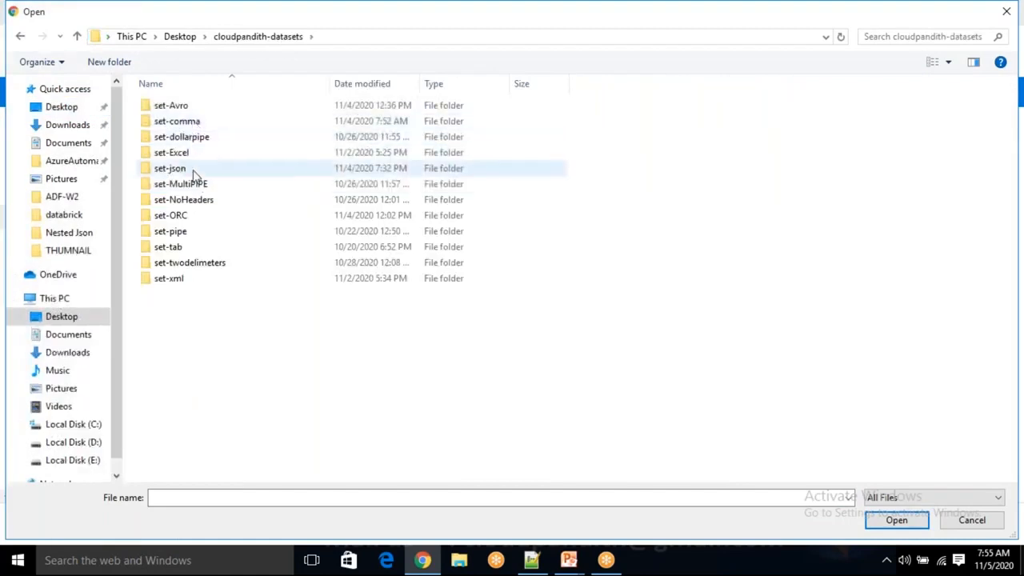
double_click(193, 169)
Upload cpjson1 through cpjson5 from set-json to the input container and dismiss the upload notifications
click(192, 124)
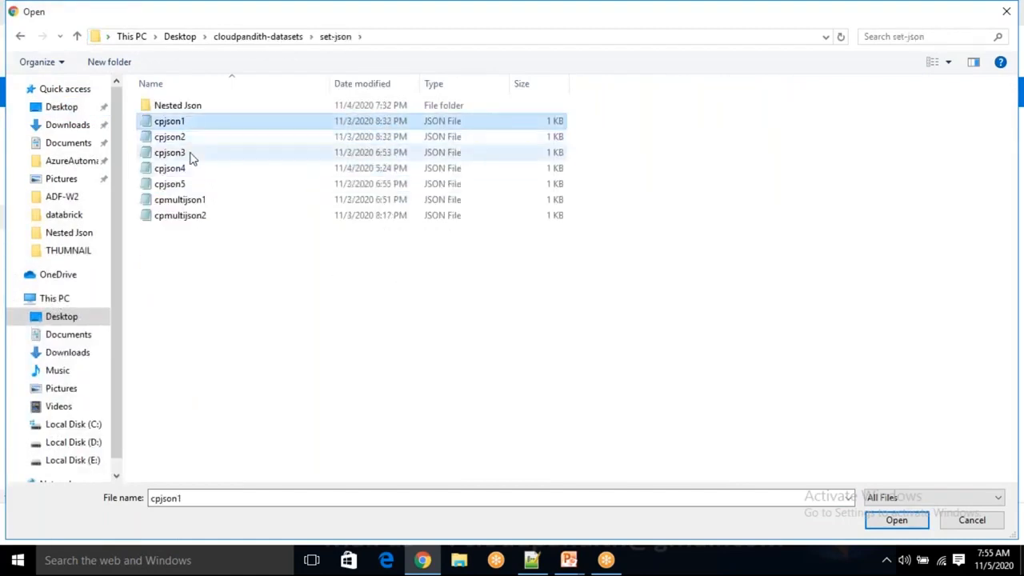
ctrl+click(190, 137)
ctrl+click(187, 152)
ctrl+click(188, 168)
ctrl+click(196, 184)
click(888, 522)
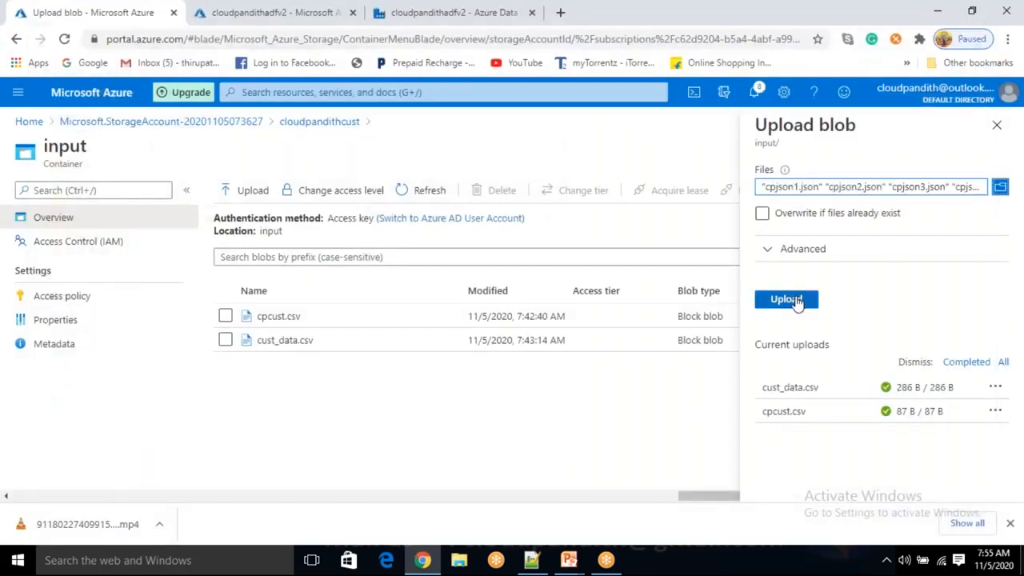
click(785, 299)
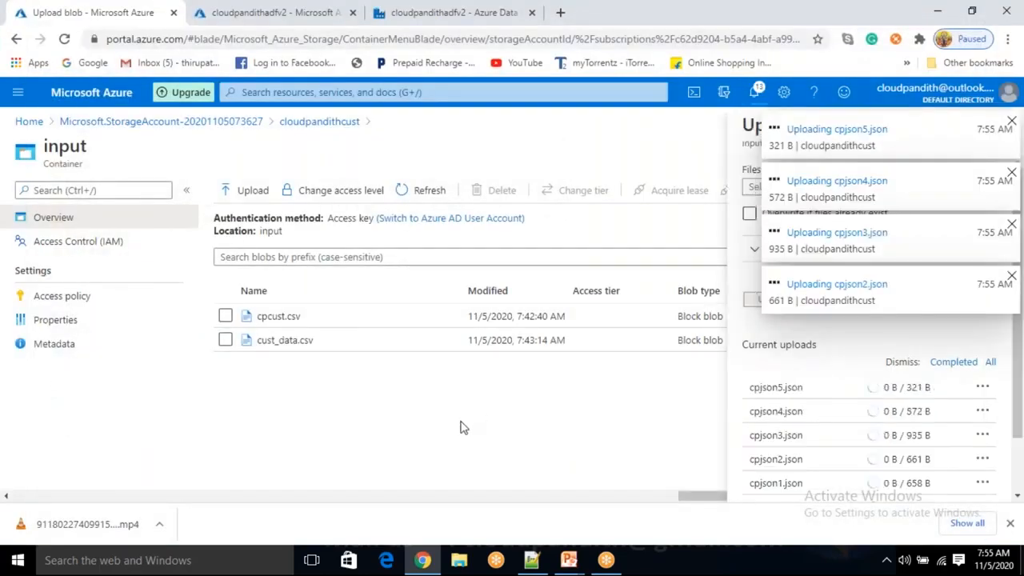
click(1012, 124)
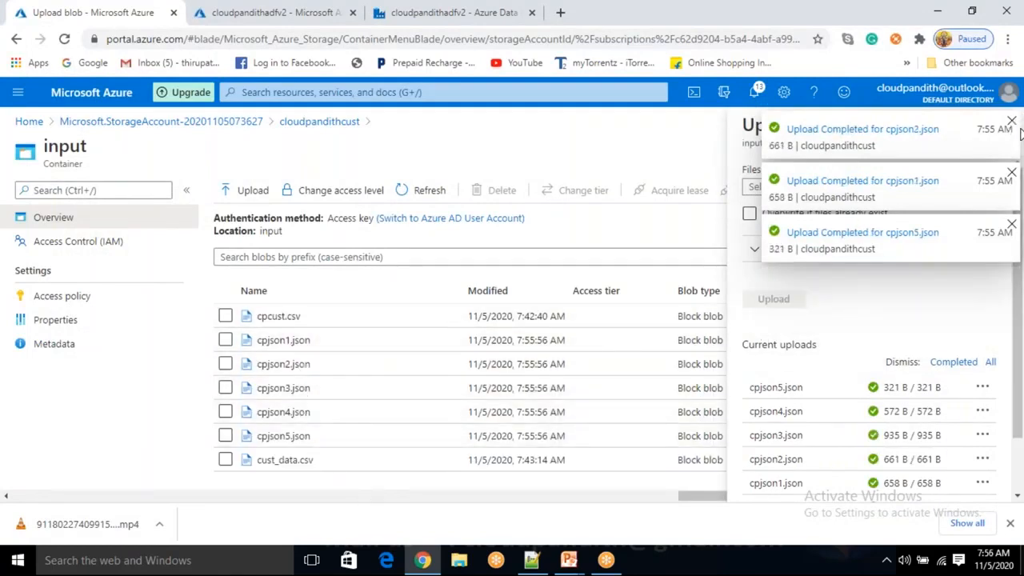
click(1012, 123)
click(1012, 173)
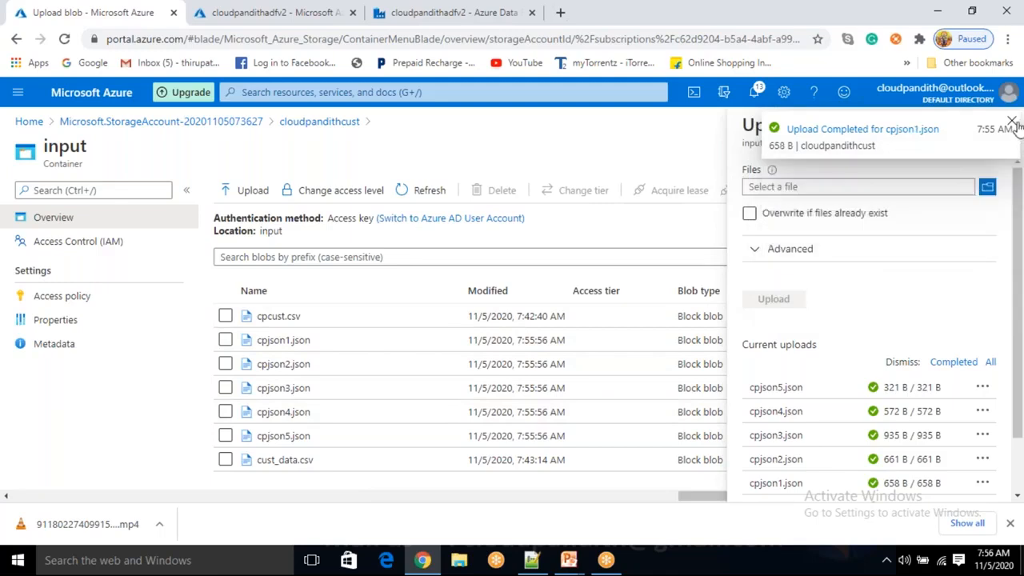
Dismiss the remaining upload notification in the input container and switch to the Data Factory pipeline
click(1012, 123)
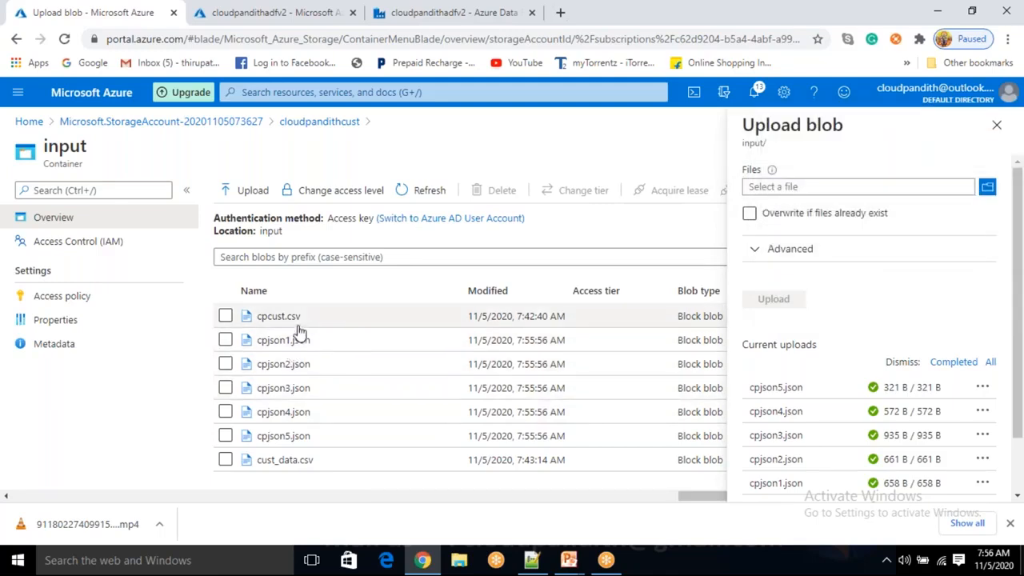
drag(290, 386, 295, 362)
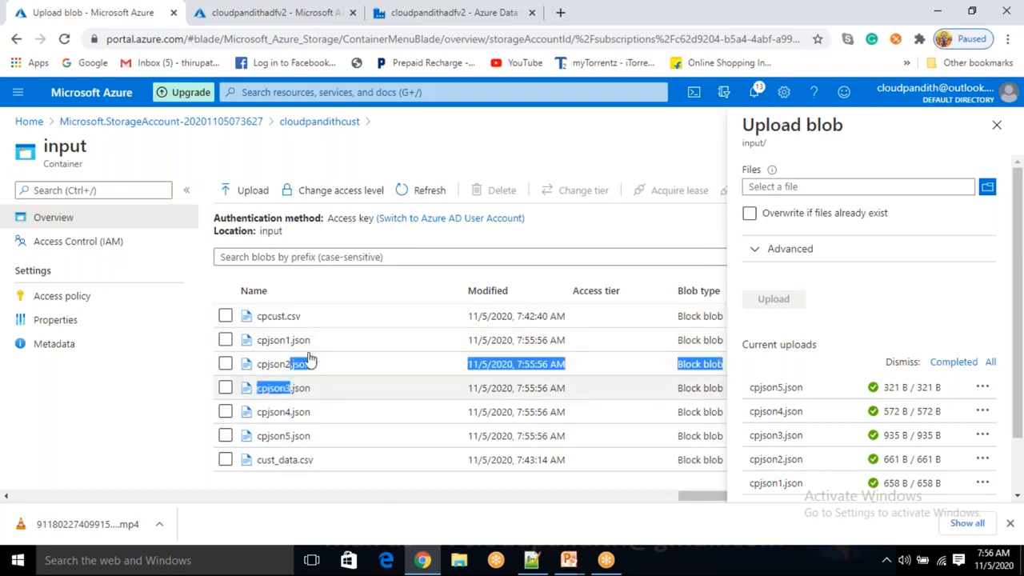
click(448, 24)
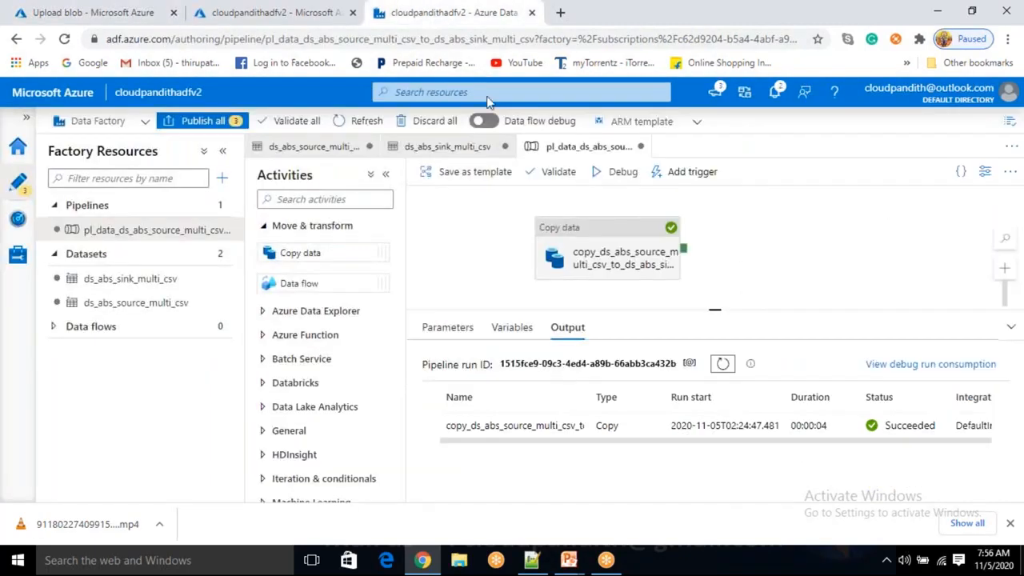
Set the wildcard file name in the Copy data activity's source to *.csv, keeping the wildcard folder path empty
click(593, 253)
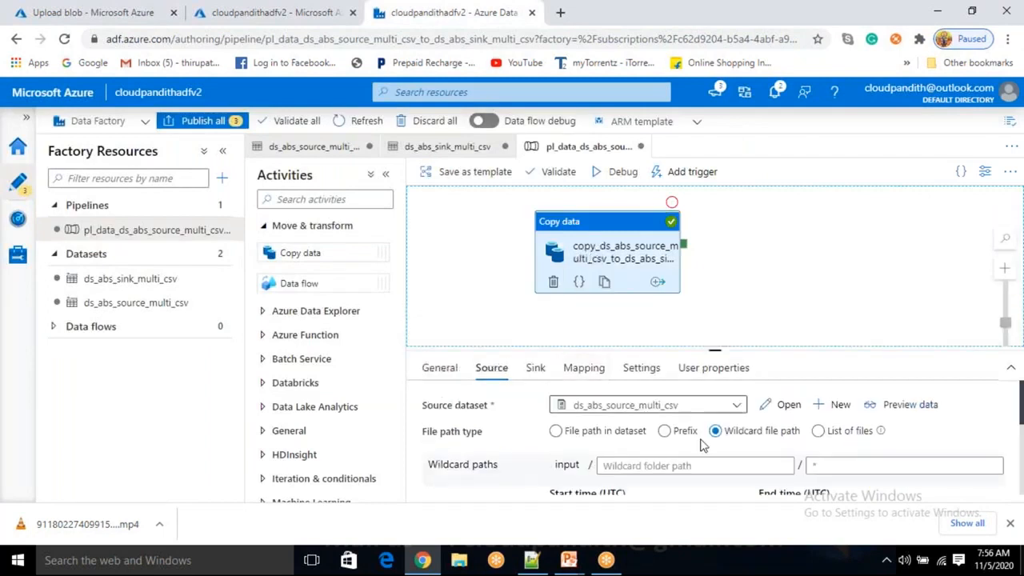
click(822, 464)
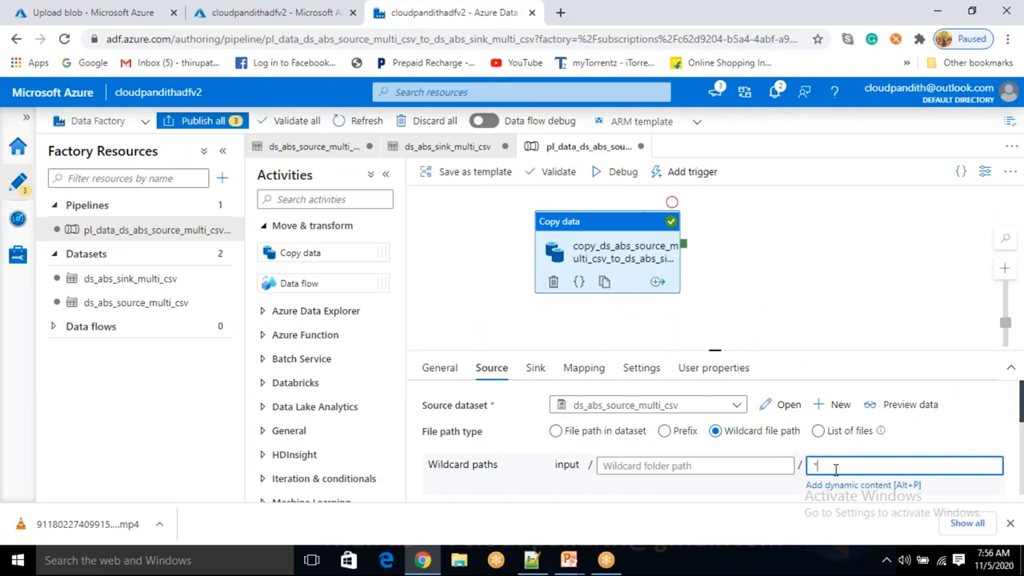
text(*)
text(.json)
key(BackSpace)
key(BackSpace)
key(BackSpace)
key(BackSpace)
text(csv)
Run the pipeline in debug mode and refresh its run output
click(623, 178)
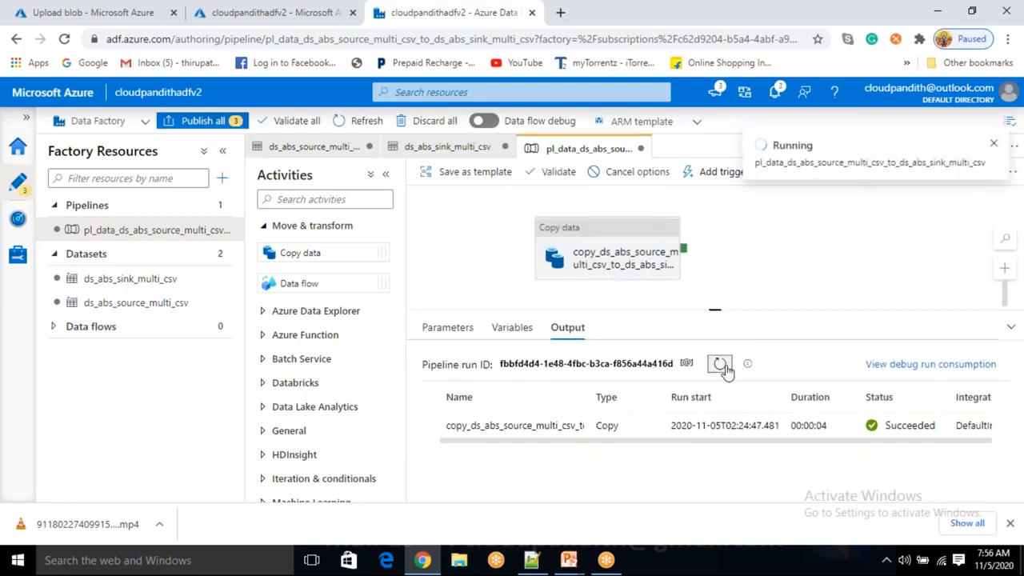
click(720, 364)
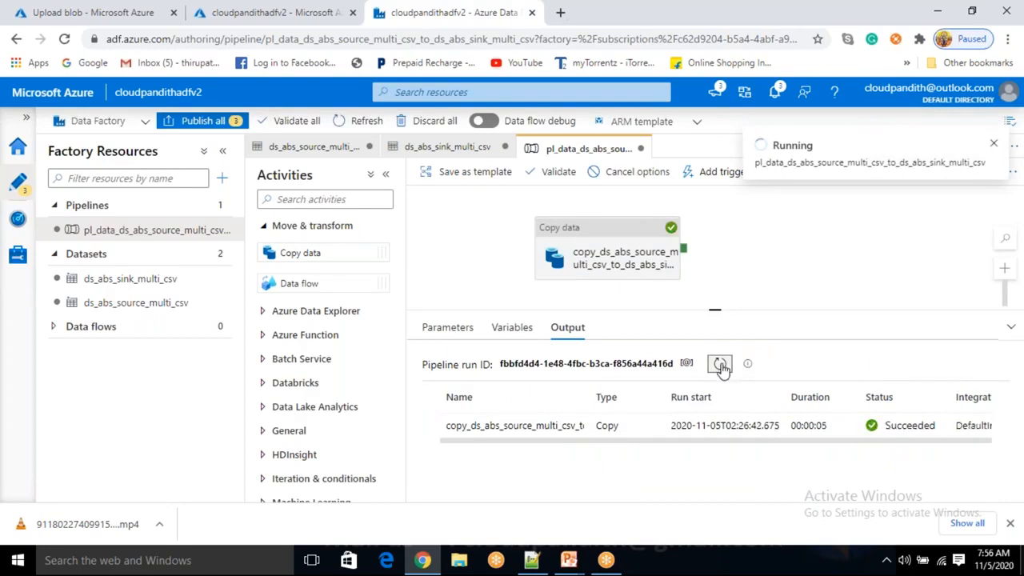
Return to the storage account, close the blob upload pane and open the output container in cloudpandithcust
click(262, 13)
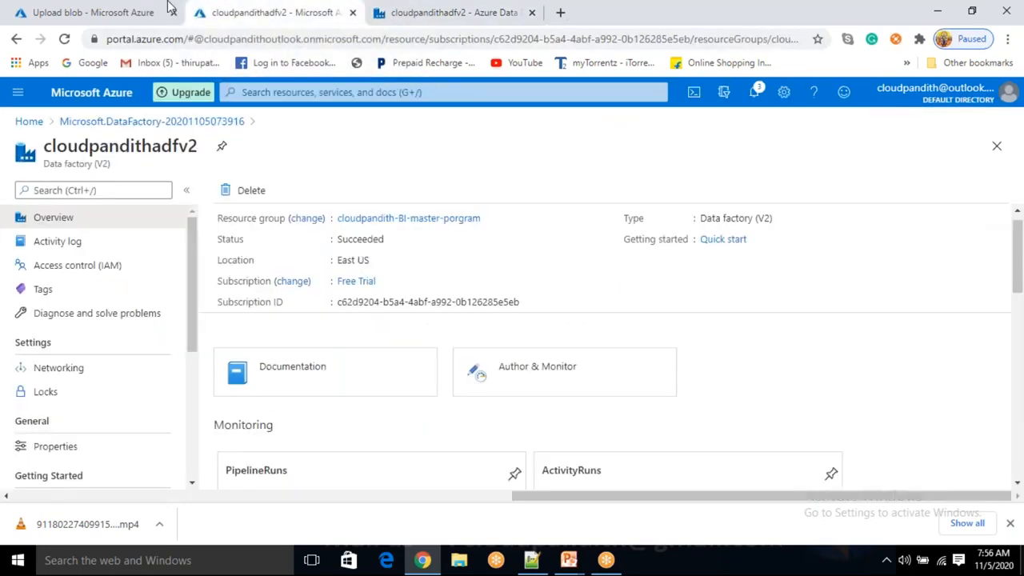
click(109, 12)
click(996, 126)
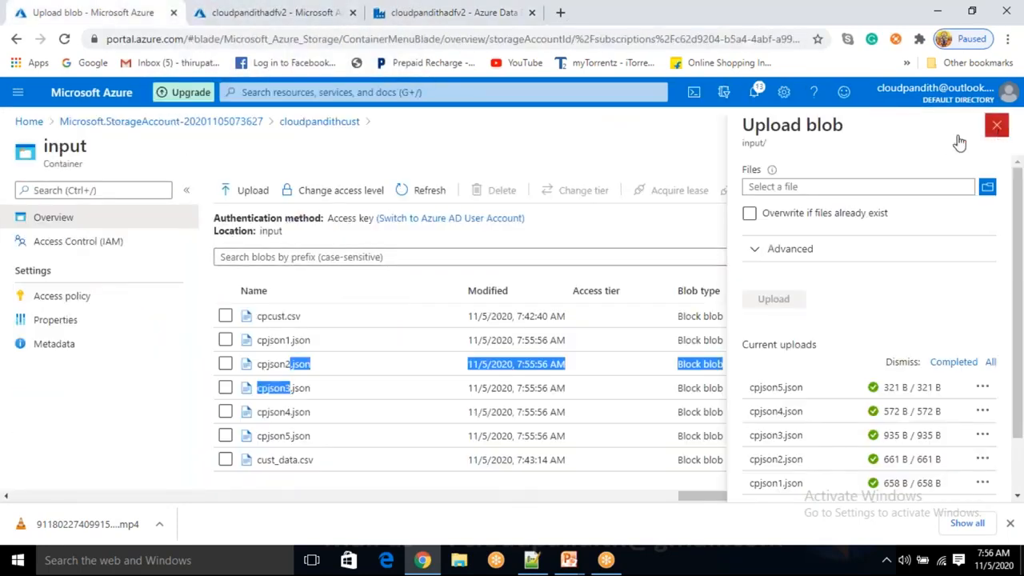
click(300, 126)
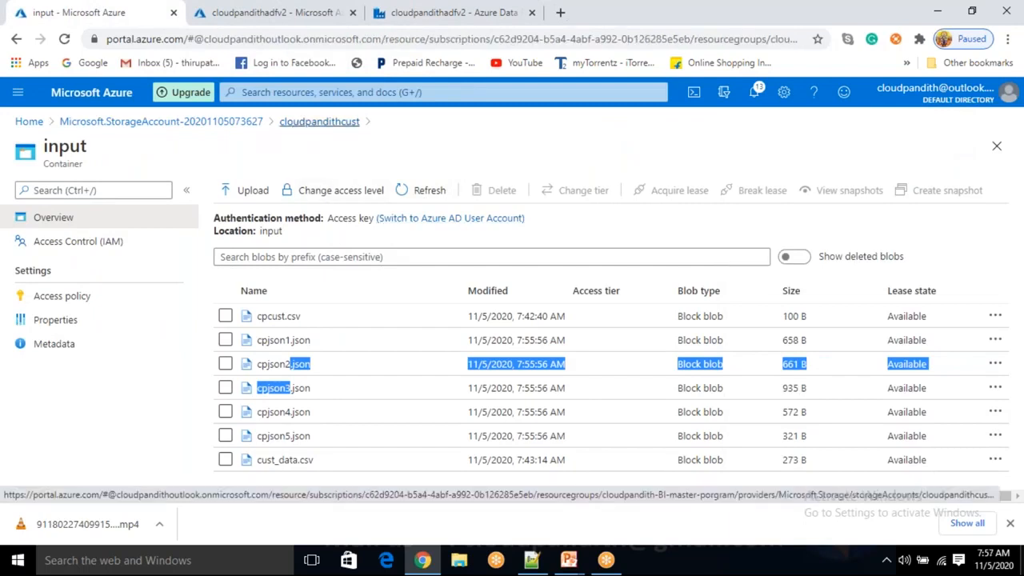
click(295, 305)
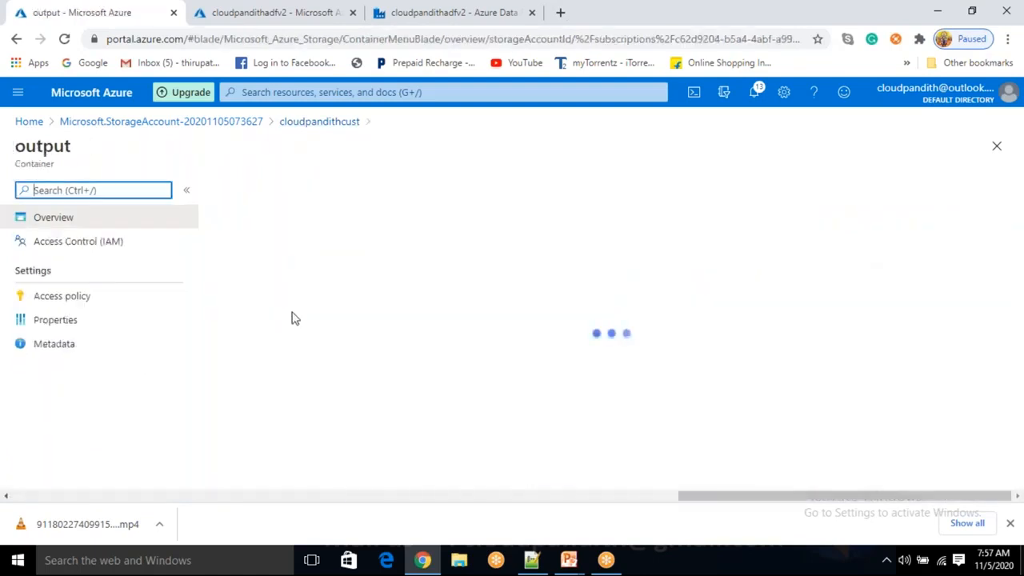